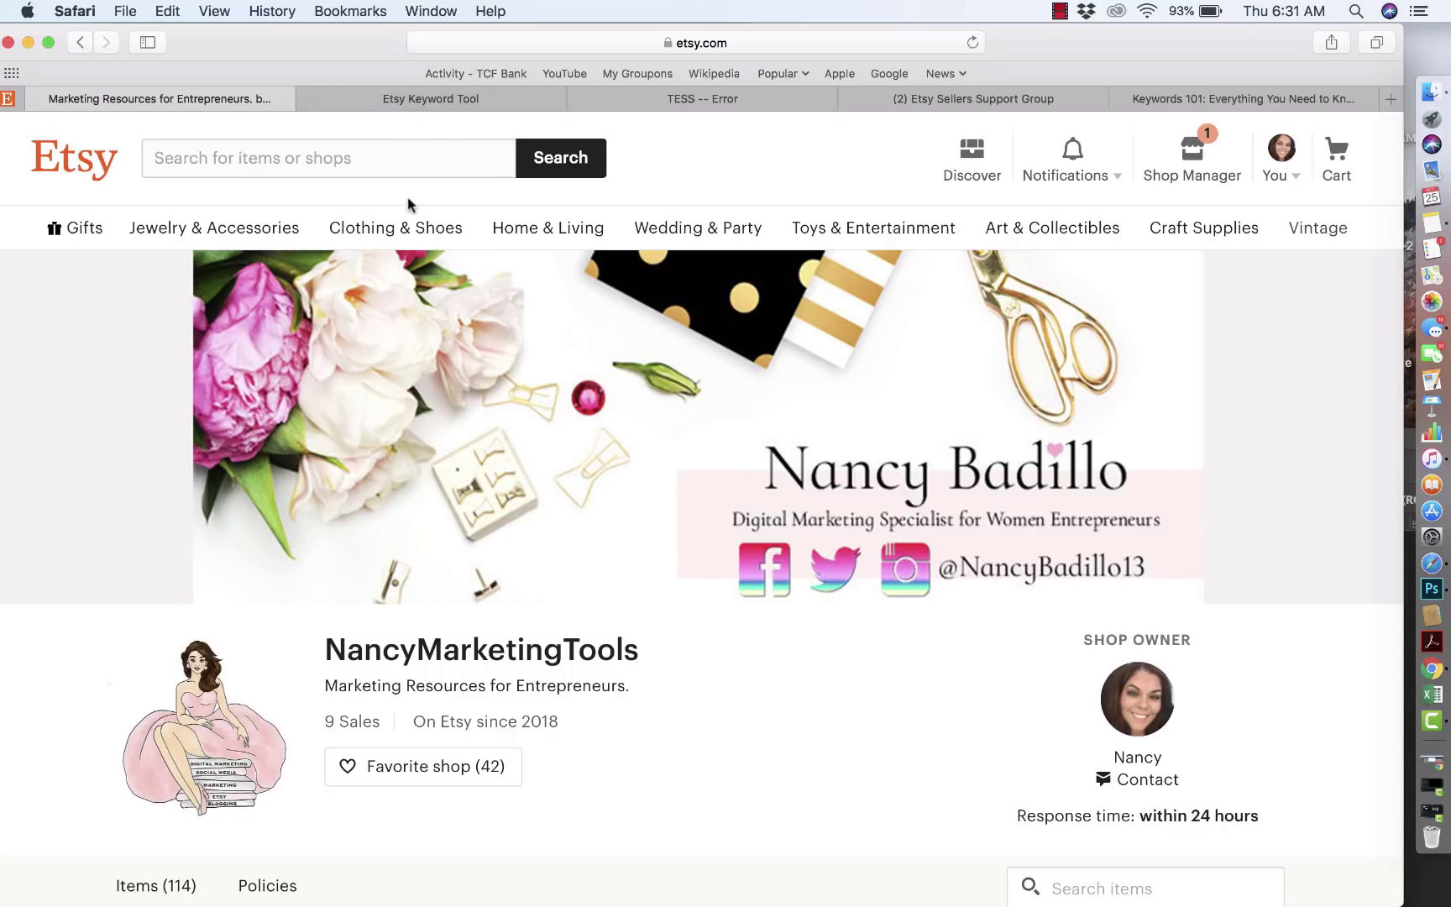
- Bring up the Etsy Keyword Tool page, and open etsy.com in a new browser tab
left_click(408, 99)
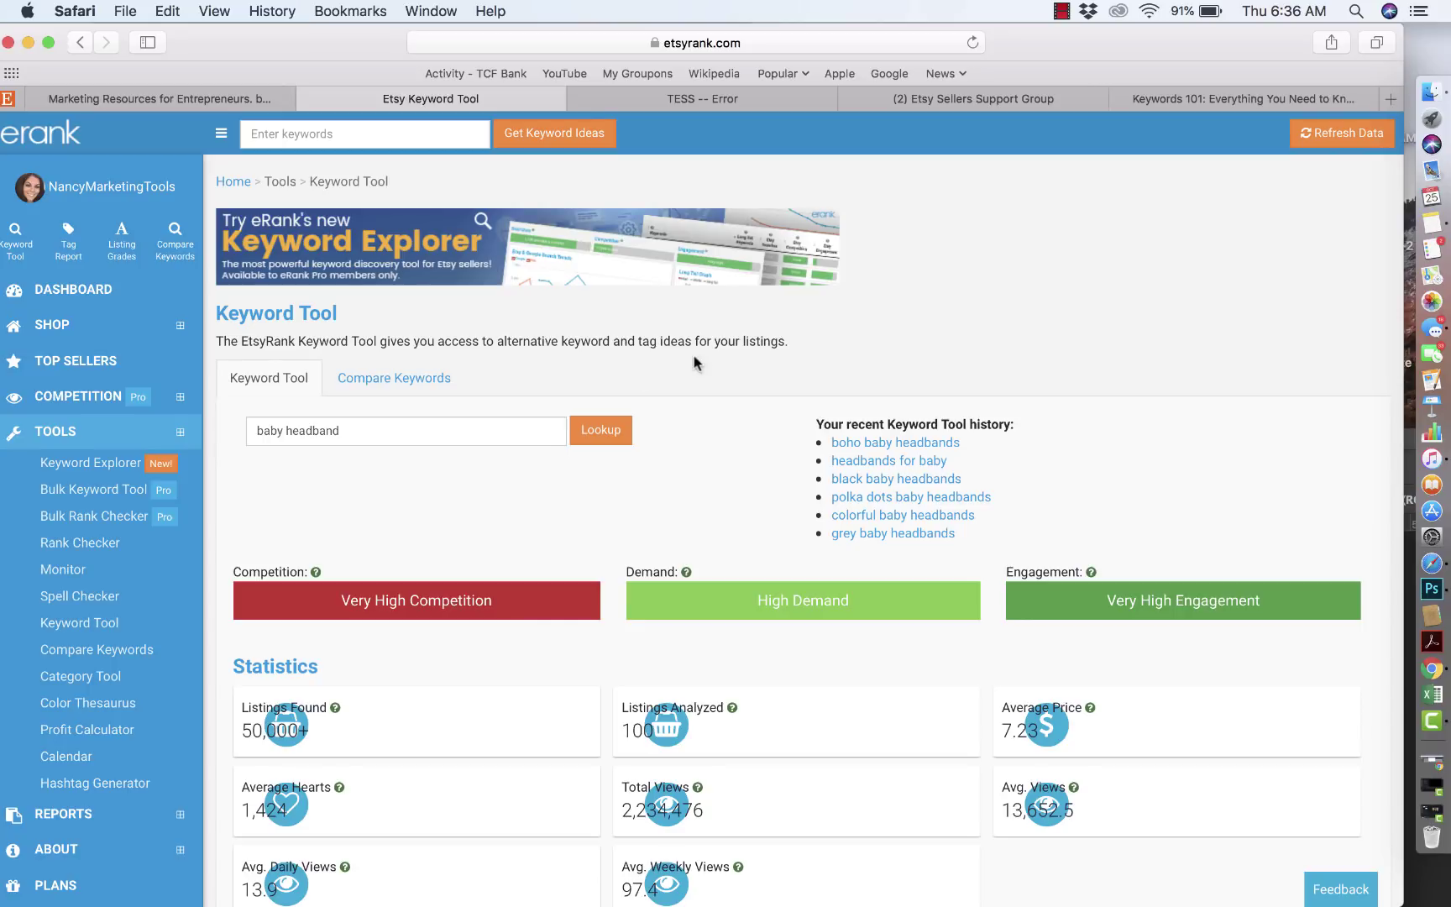
left_click(1391, 99)
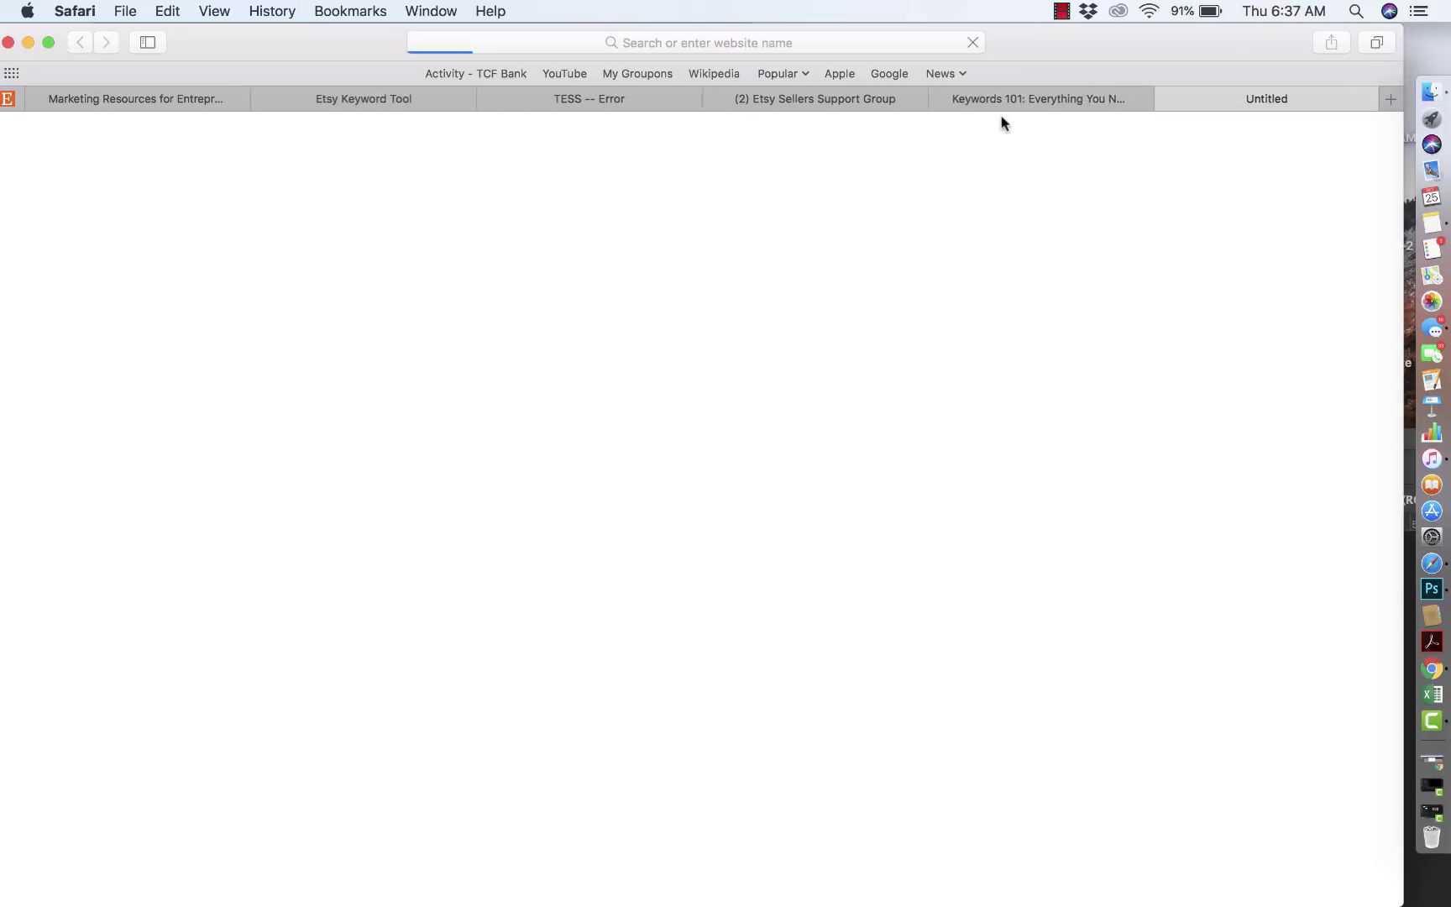
type("etsyr")
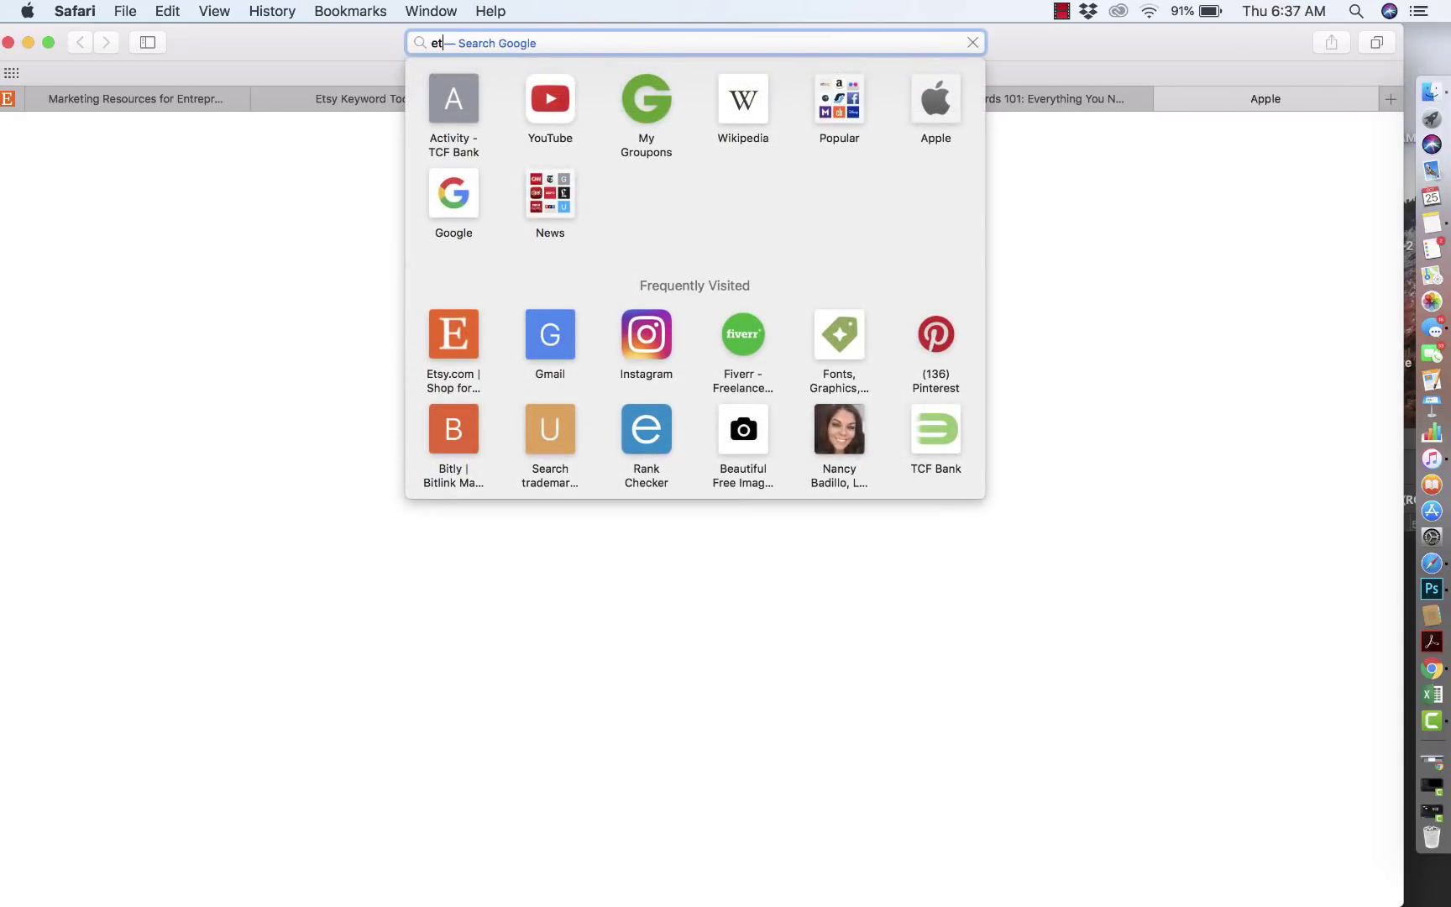
key("BackSpace")
key("BackSpace")
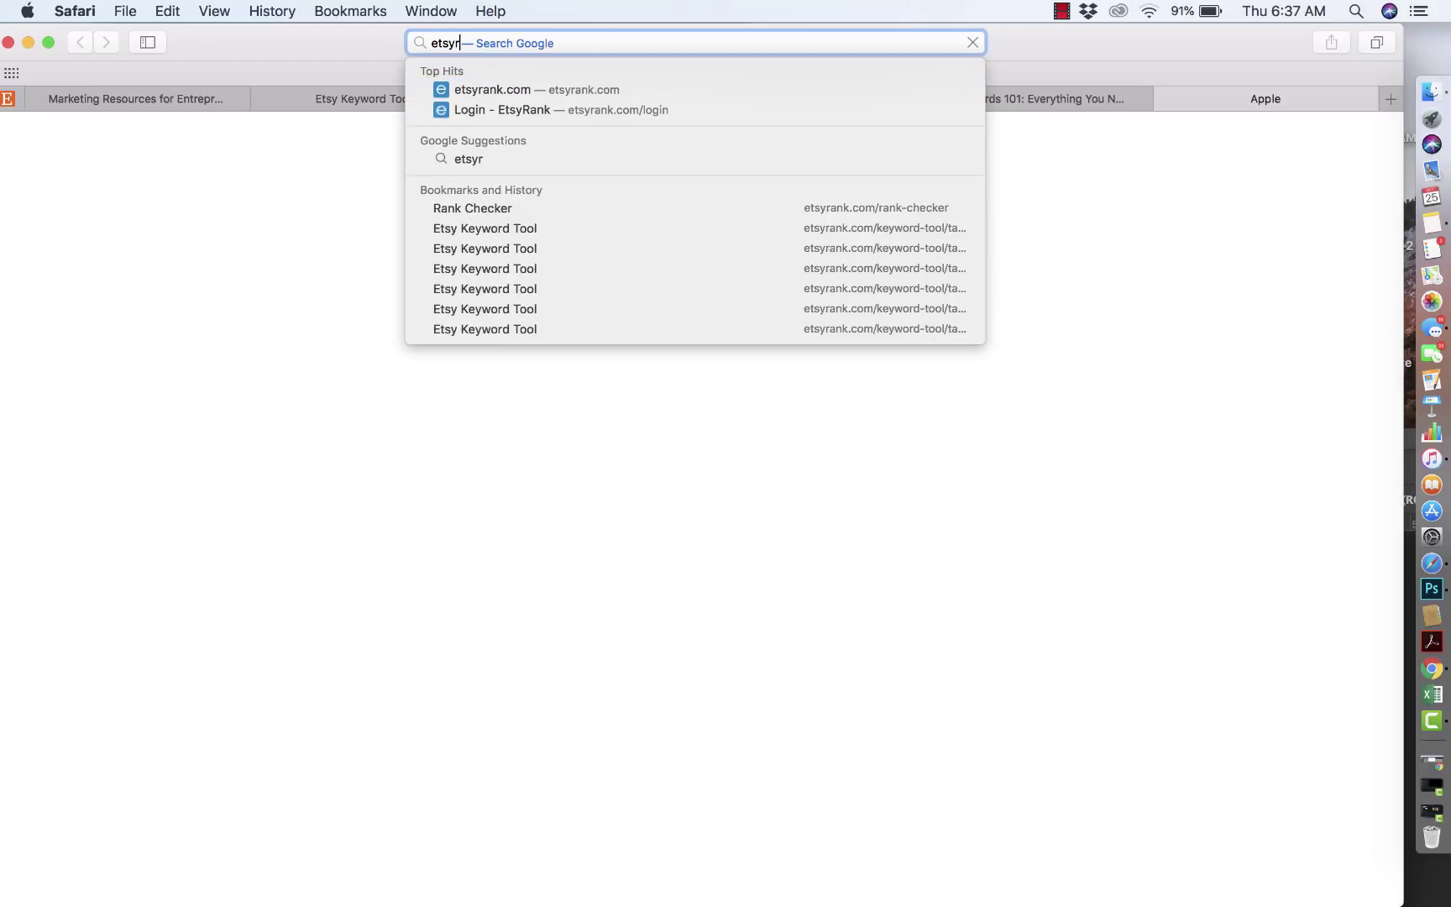
type(".com")
key("Return")
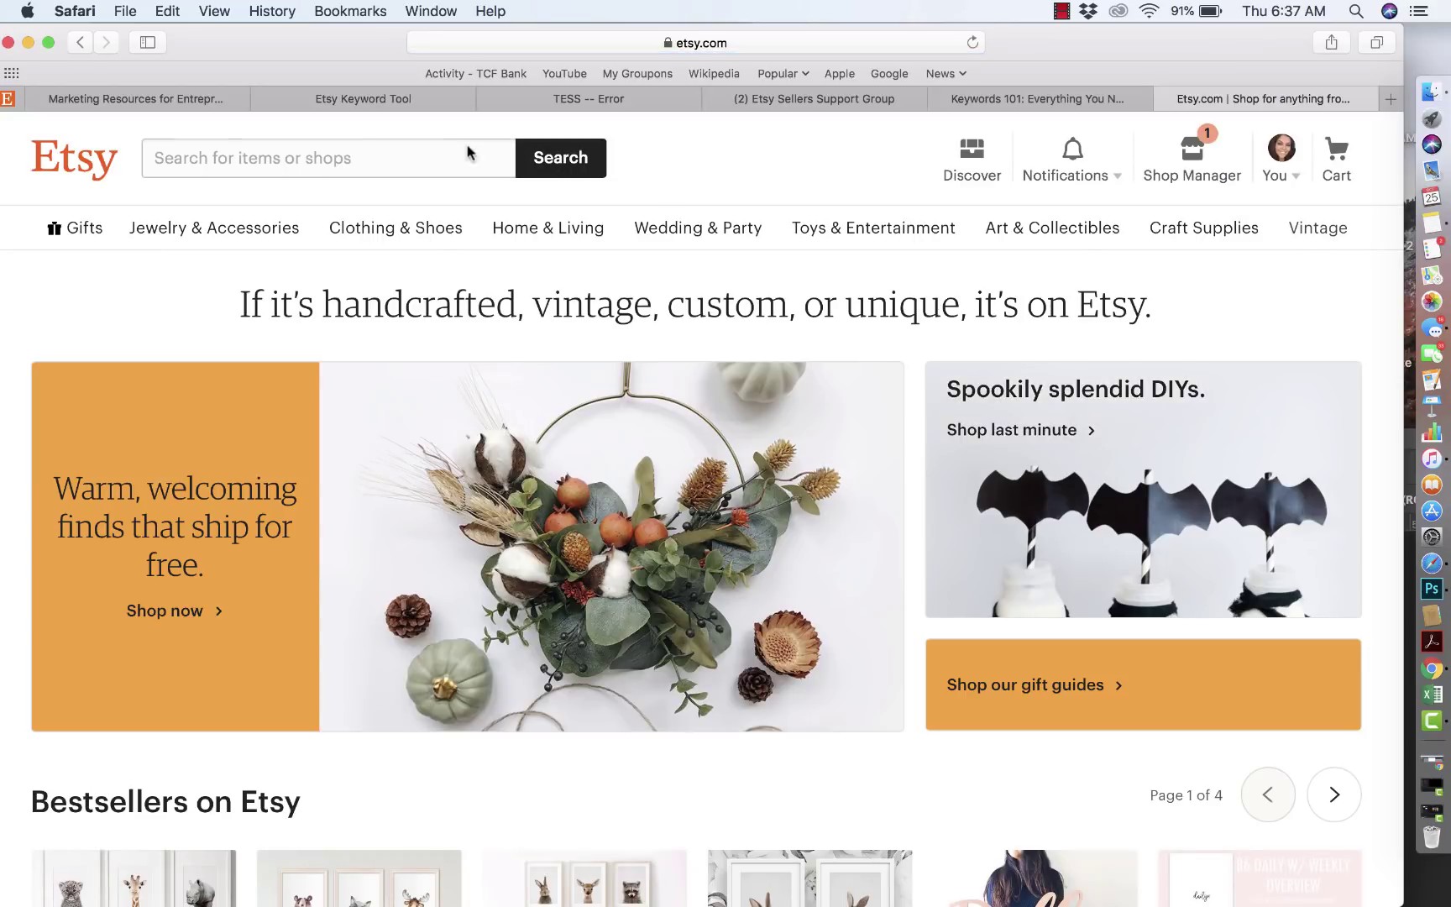
- Search Etsy for "baby headband"
left_click(421, 152)
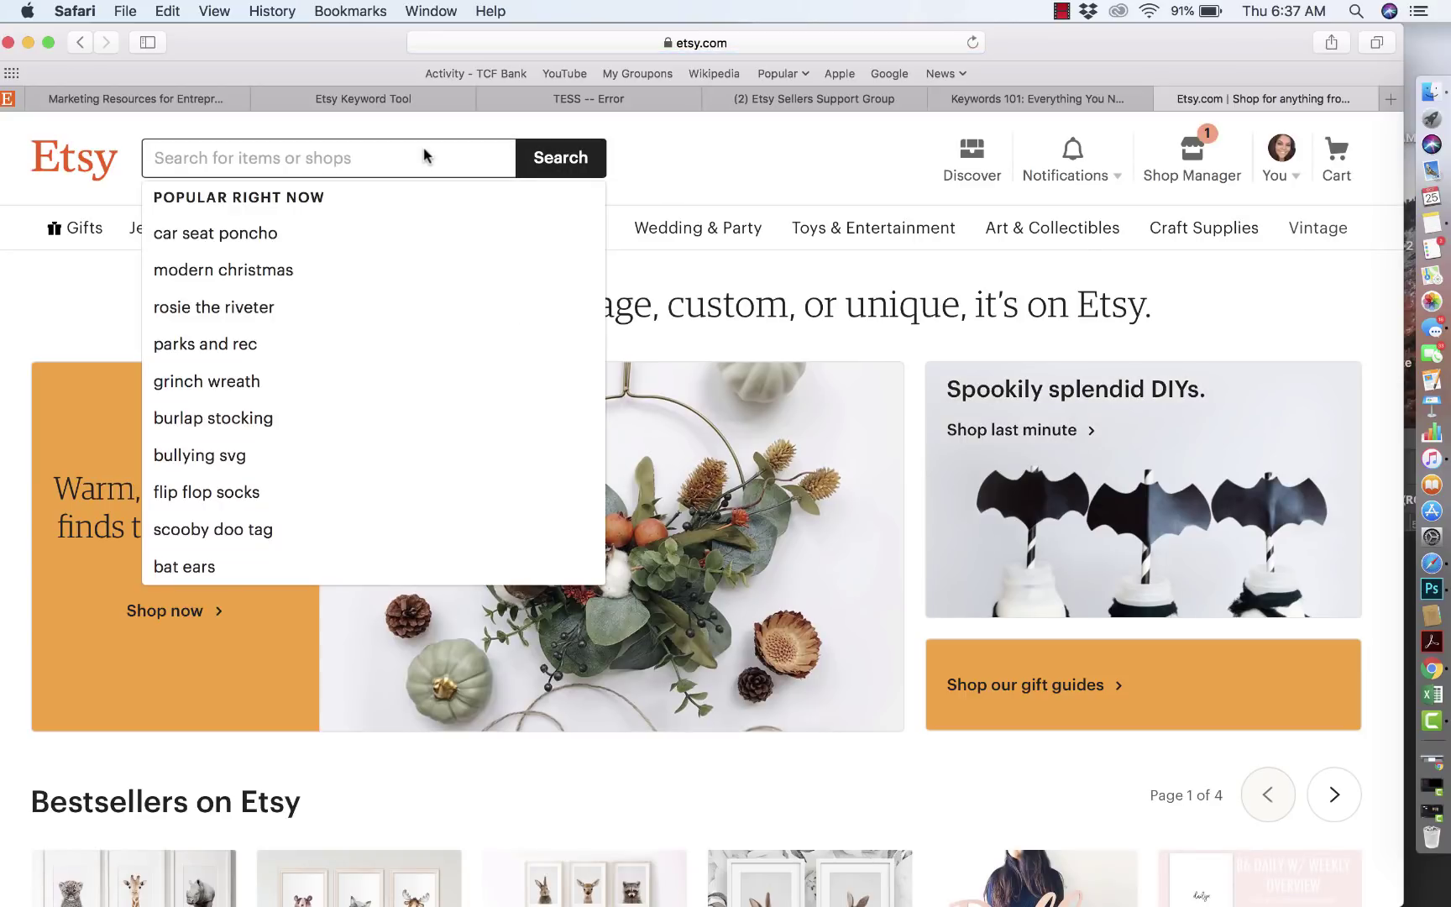
type("baby headband")
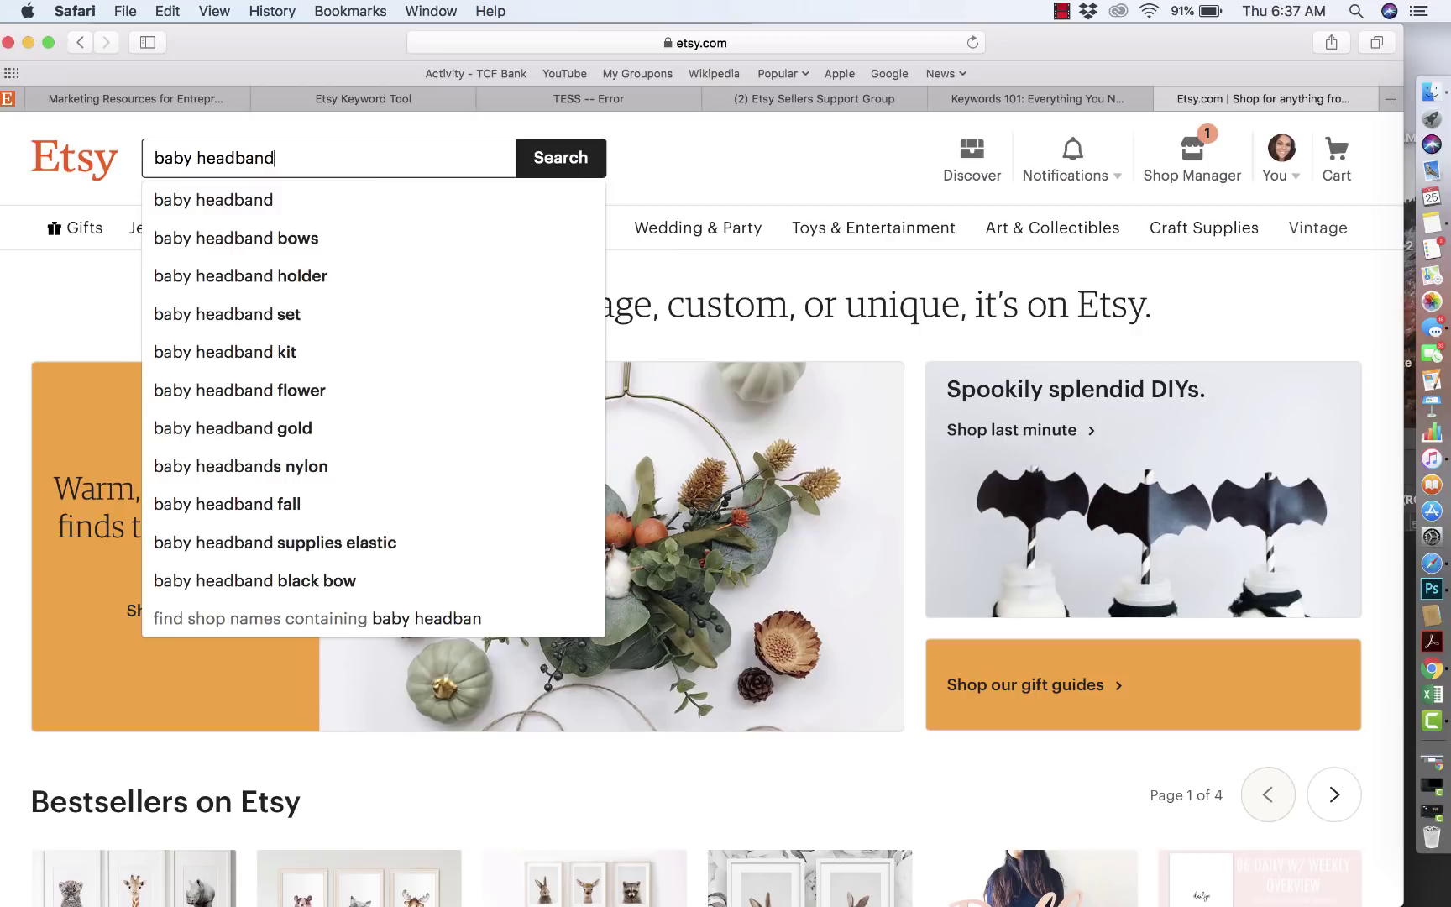
left_click(364, 196)
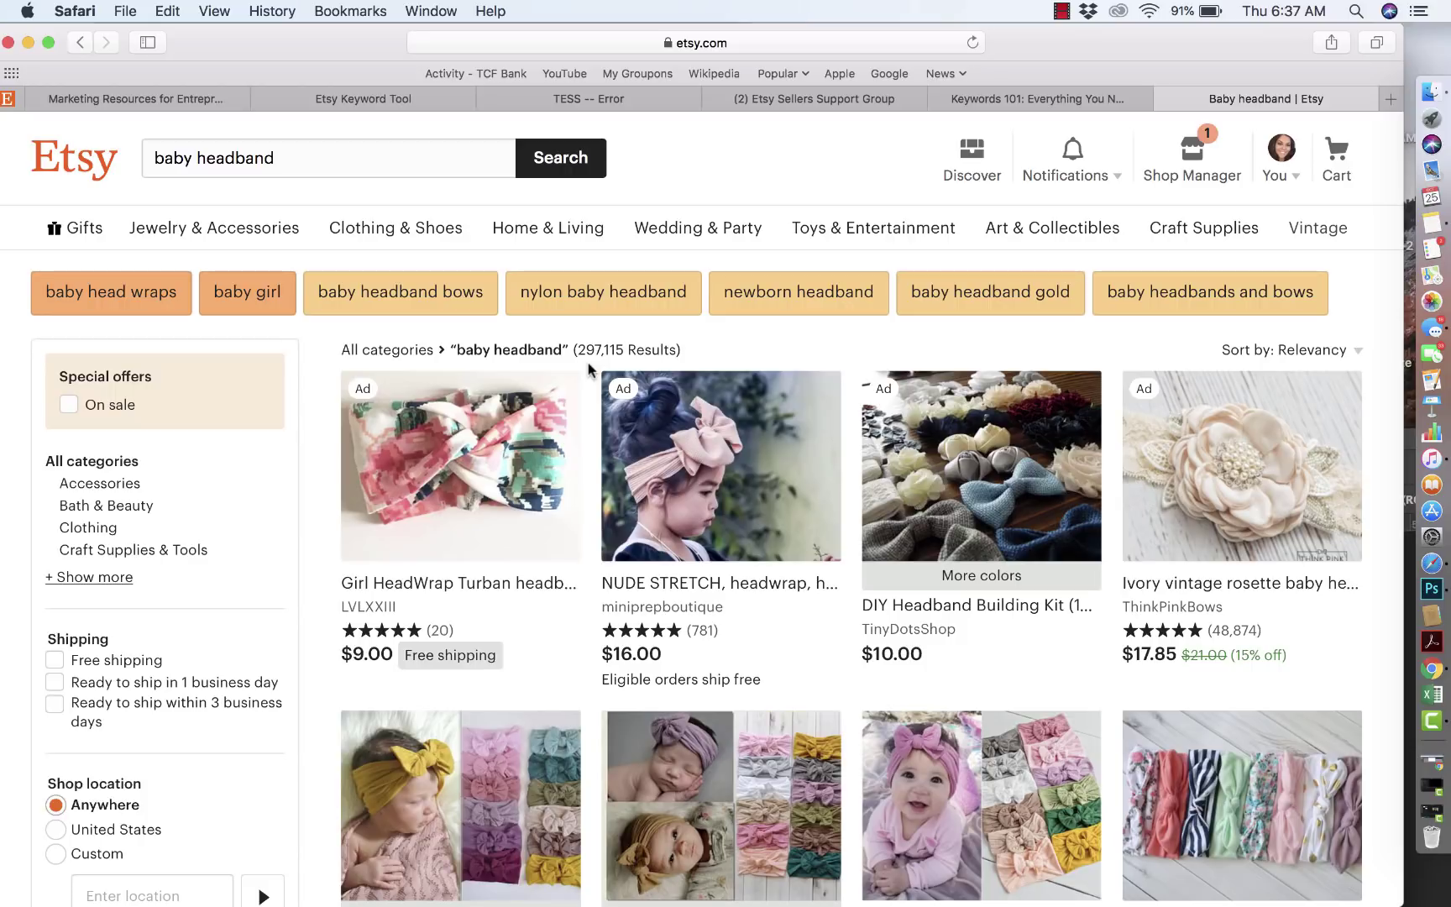
- Examine the baby headband listings on Etsy and highlight the number of results beside the search term
scroll(594, 547, "down", 1)
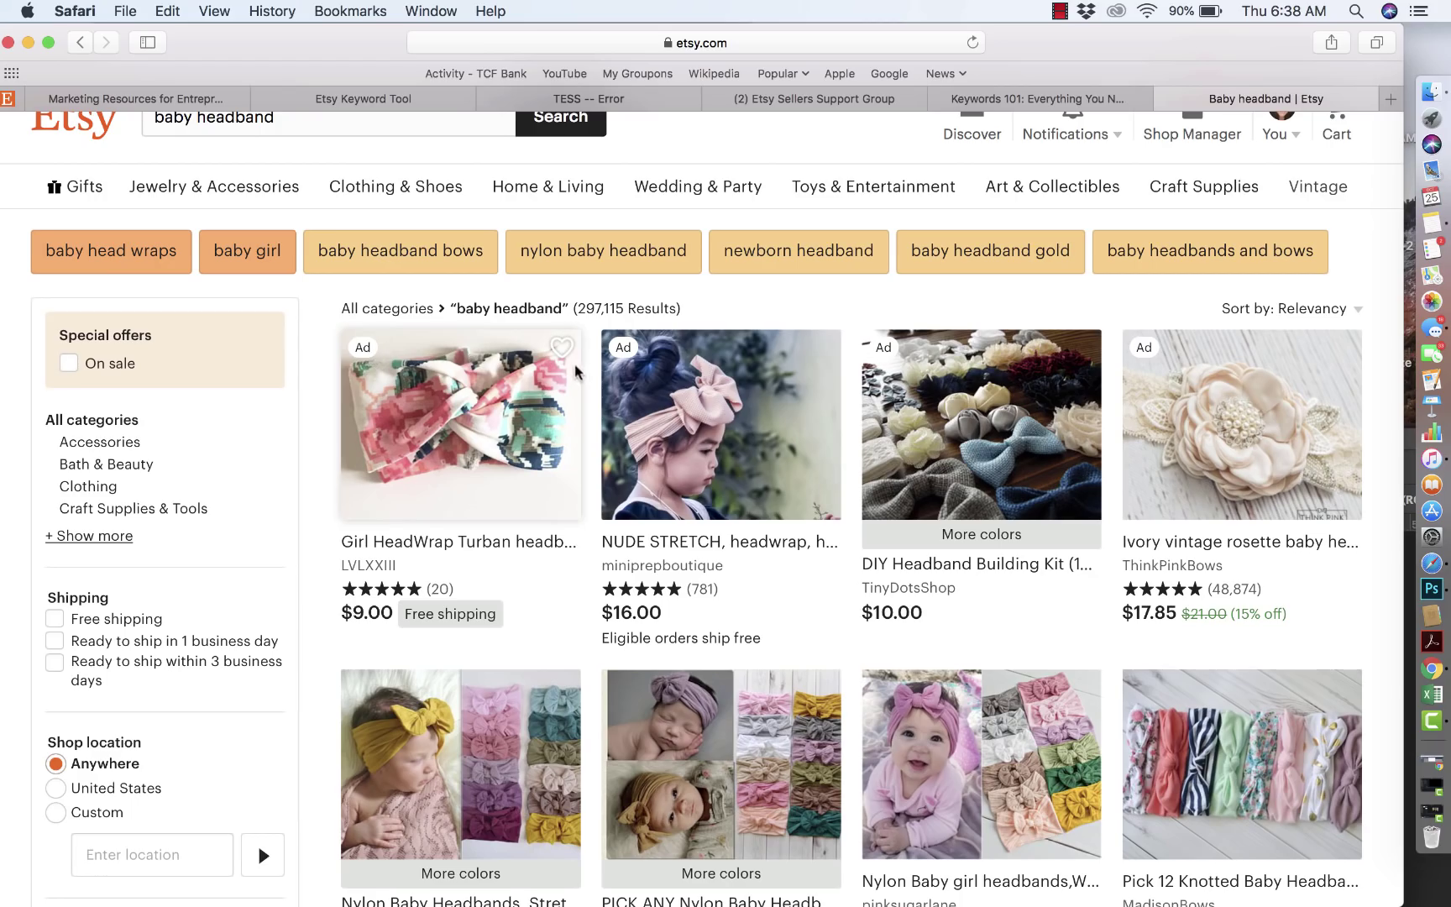
scroll(805, 417, "down", 20)
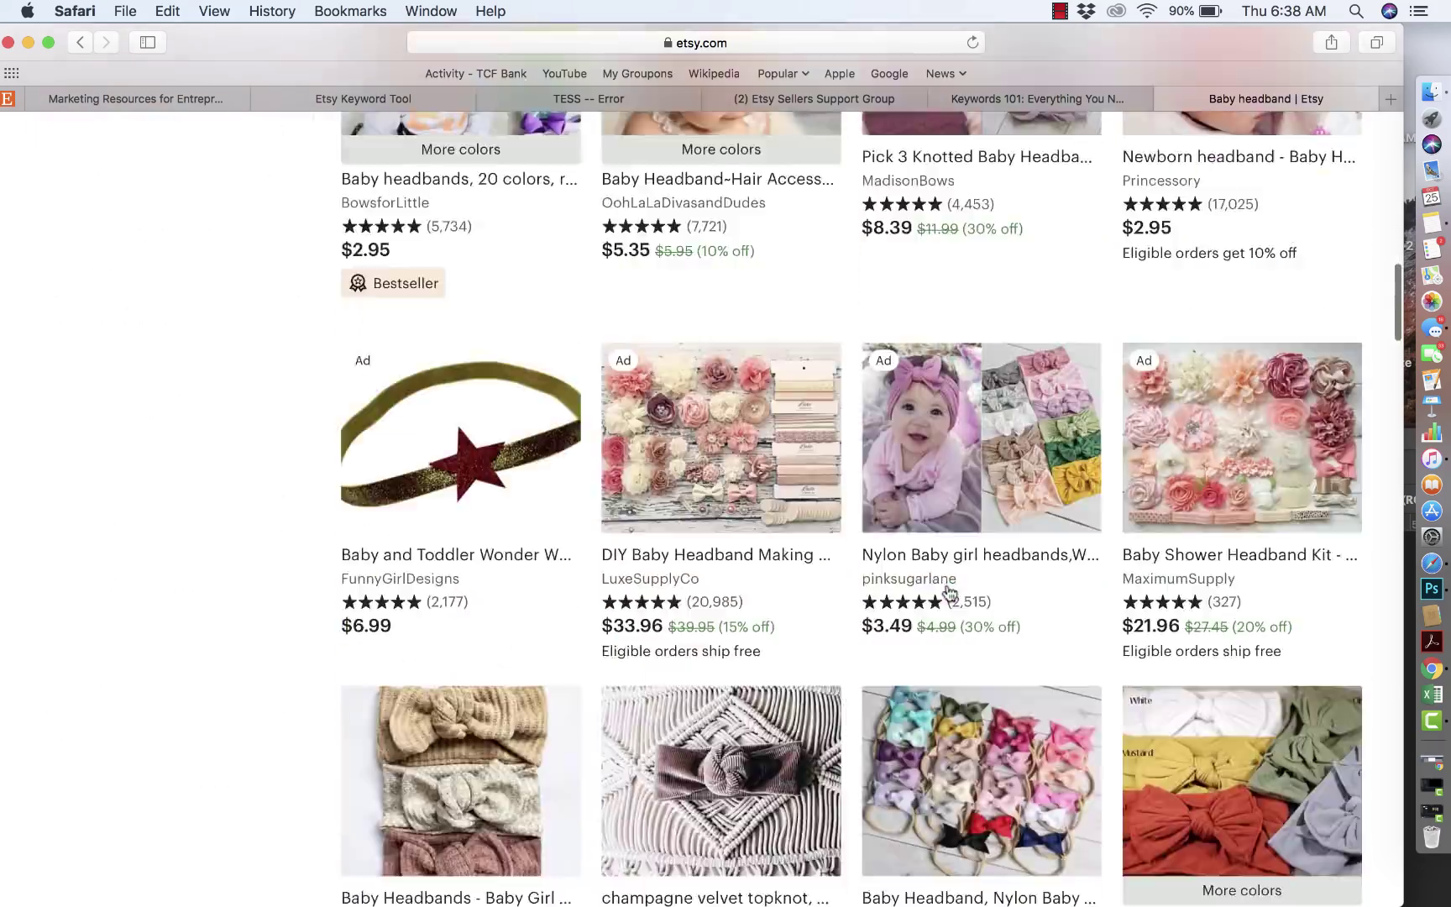
scroll(949, 593, "down", 15)
scroll(949, 593, "up", 20)
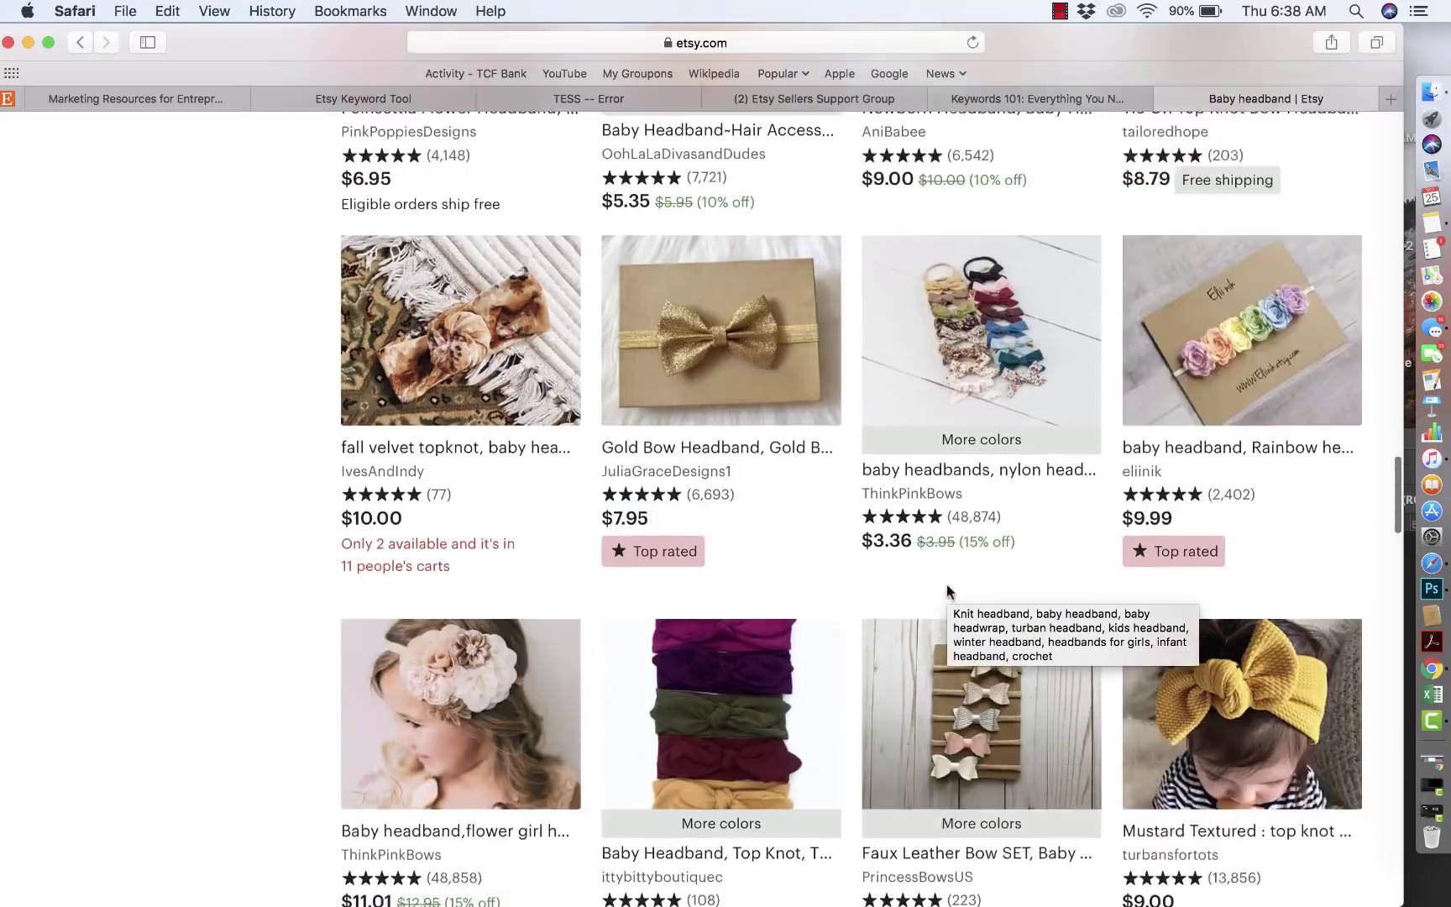
scroll(947, 588, "up", 15)
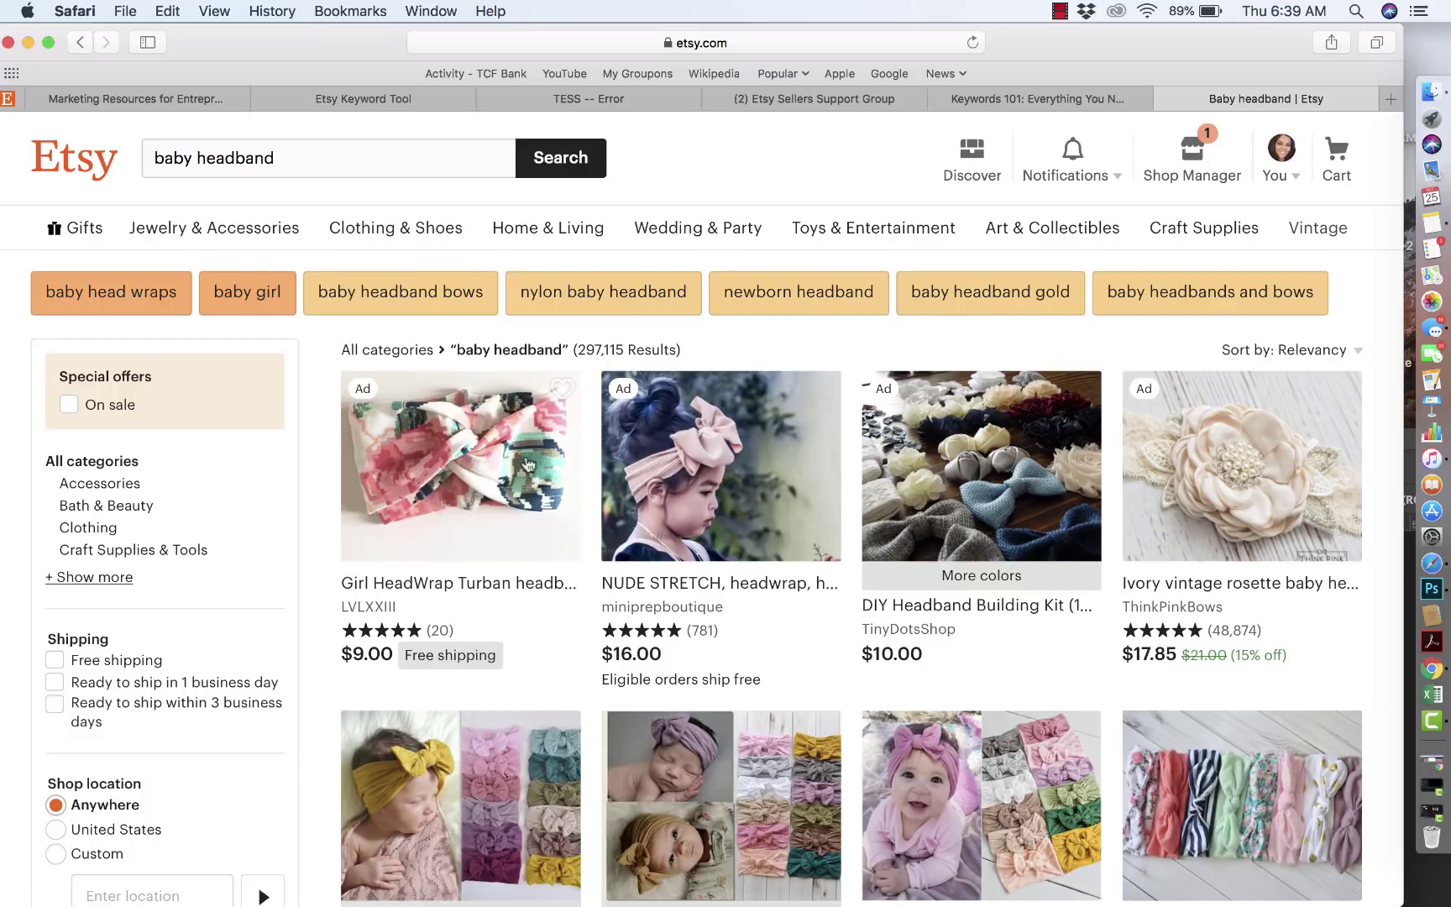
scroll(609, 511, "down", 5)
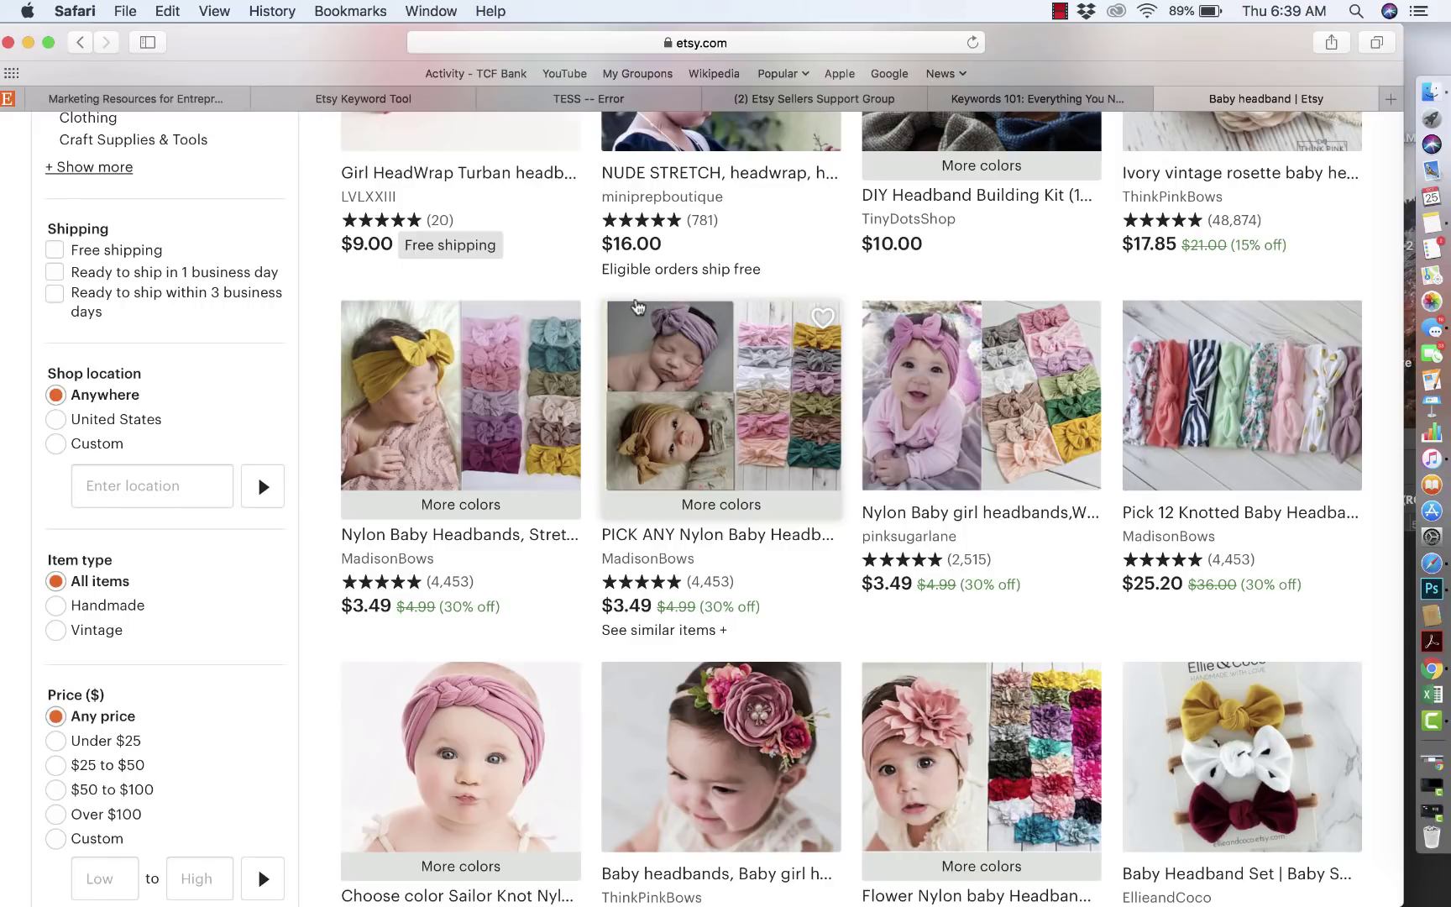
scroll(495, 201, "up", 5)
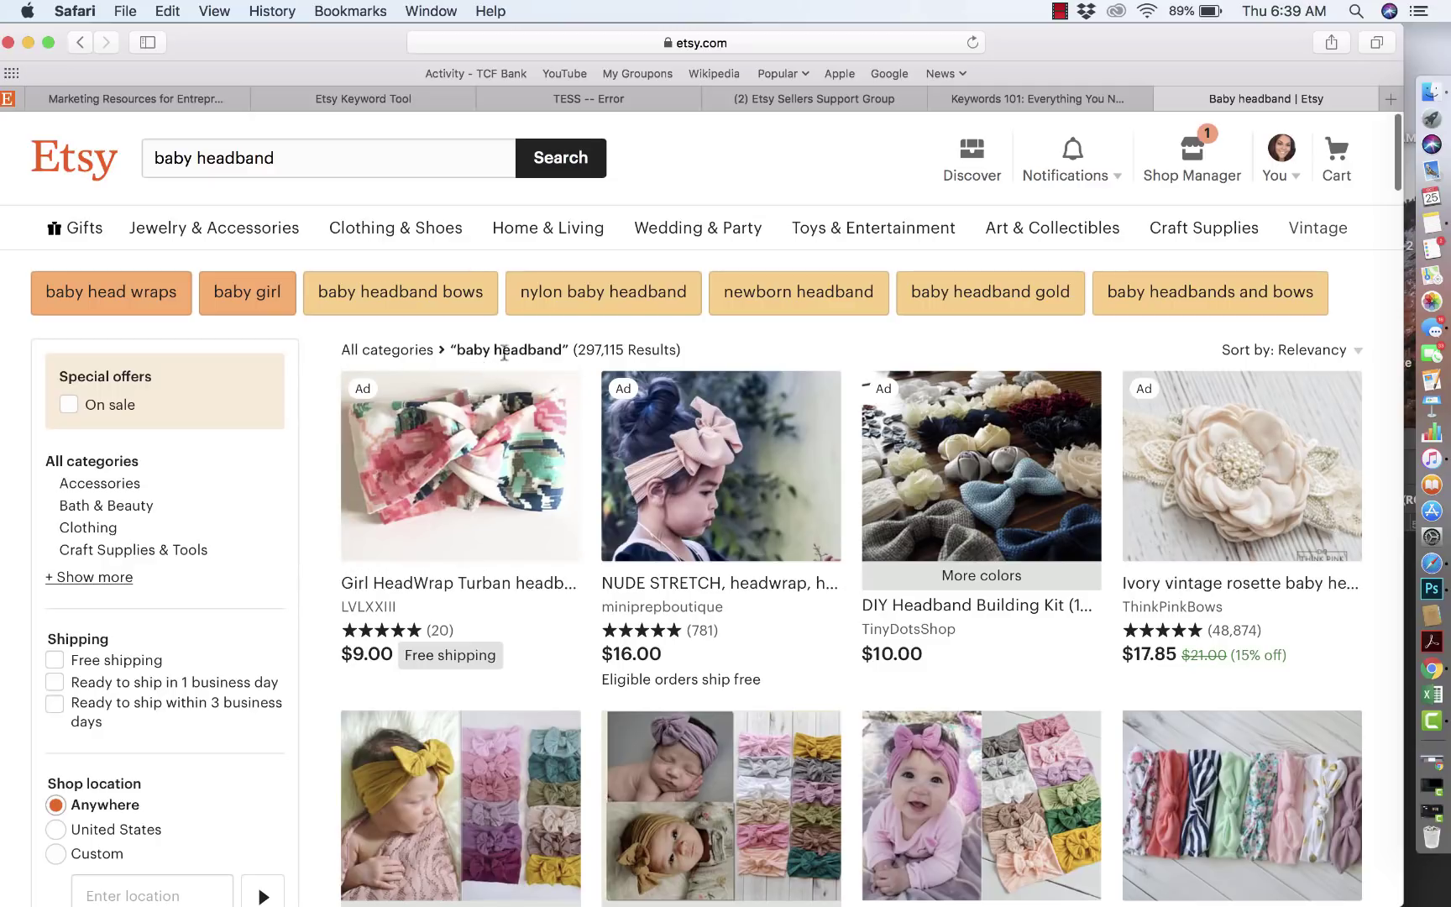
left_click_drag(578, 351, 663, 344)
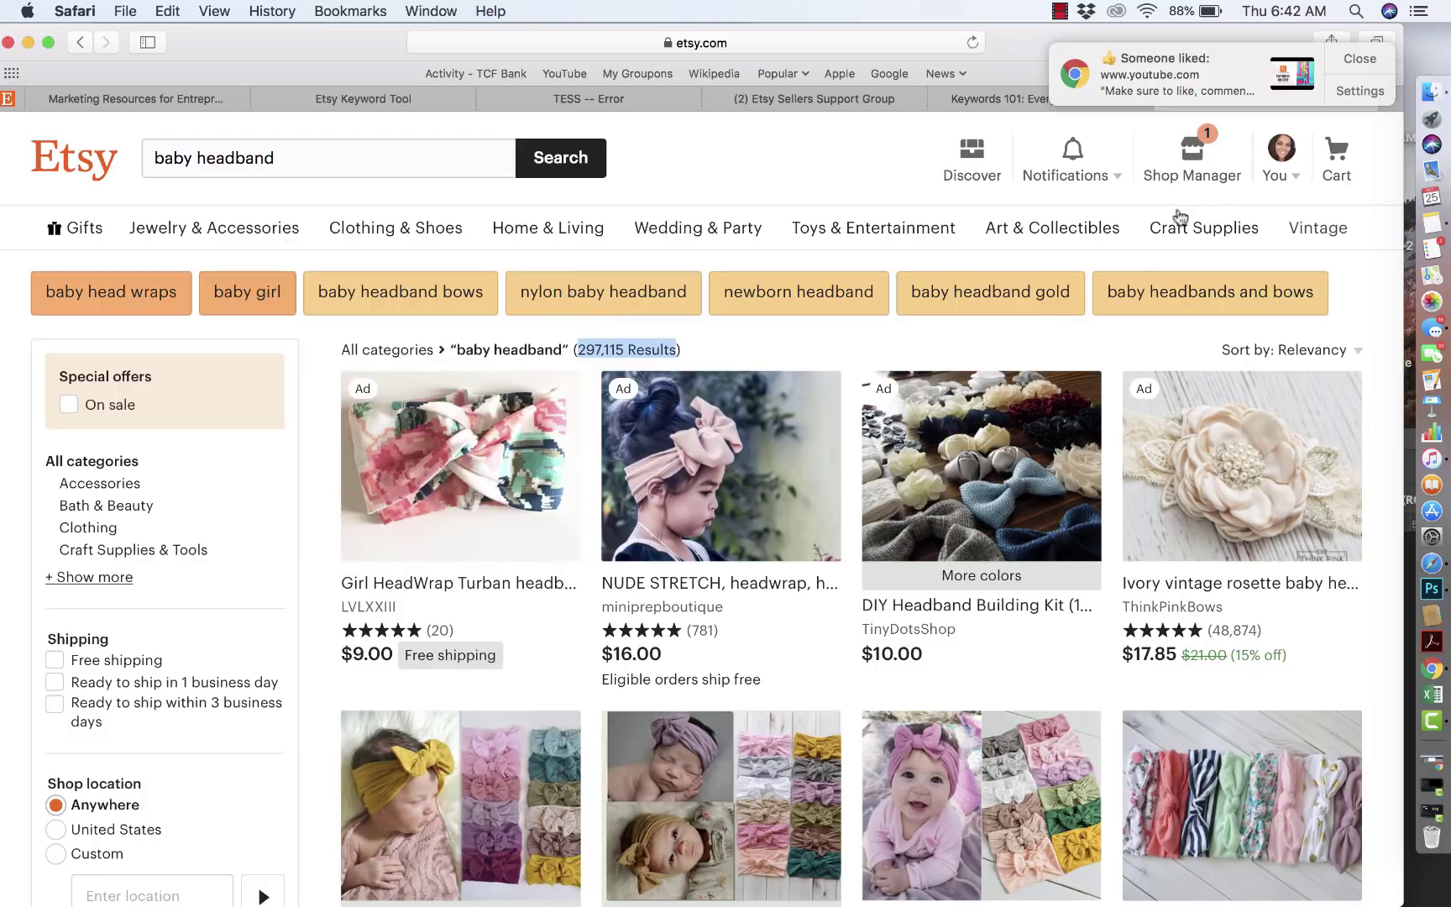
left_click(1349, 61)
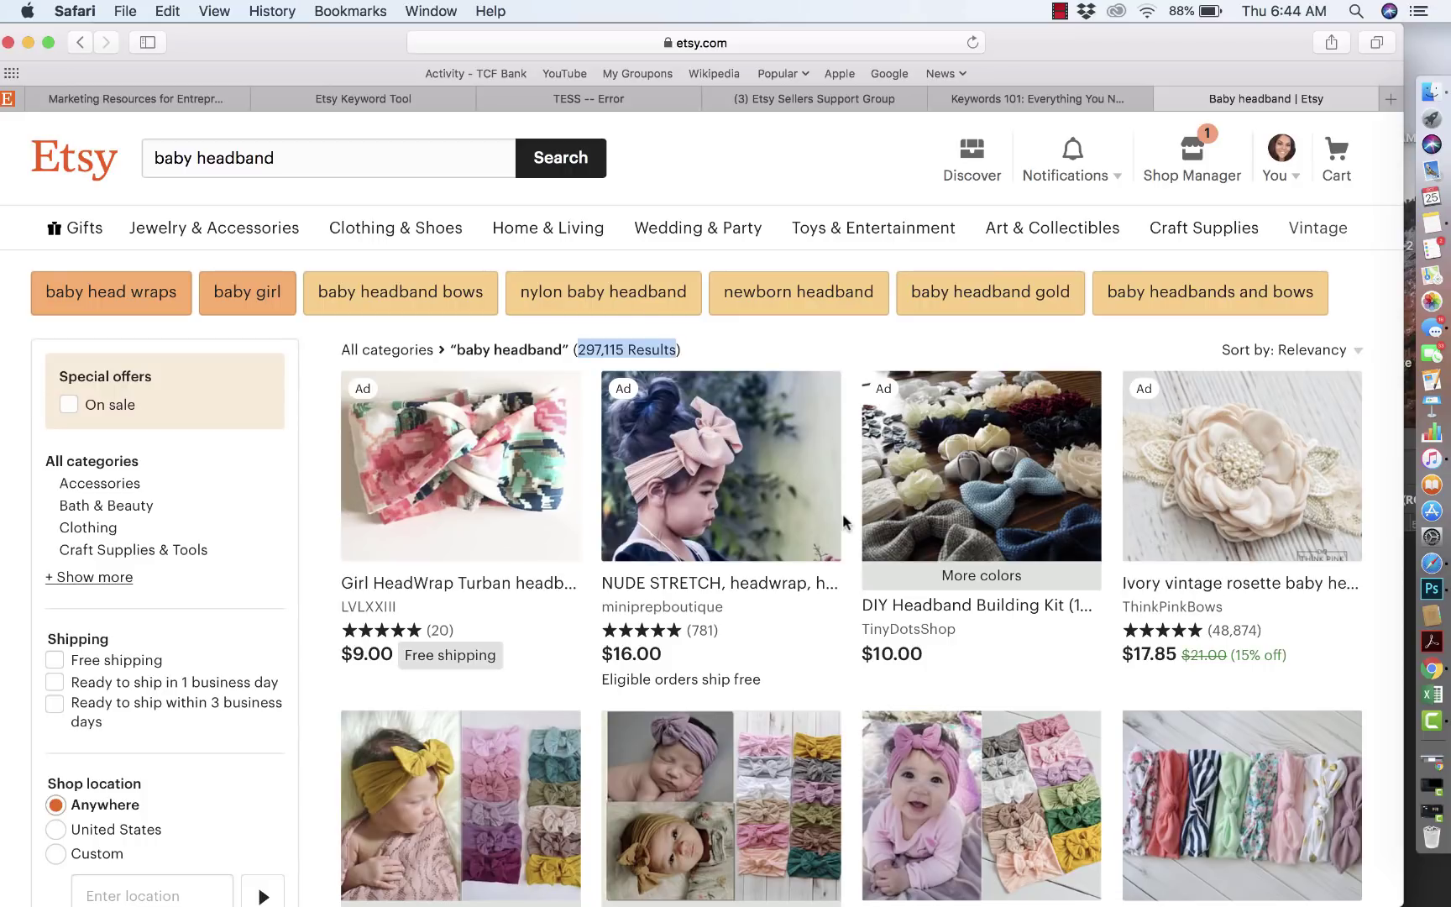
- Open google.com in a new browser tab and search for "baby headbands"
left_click(1390, 100)
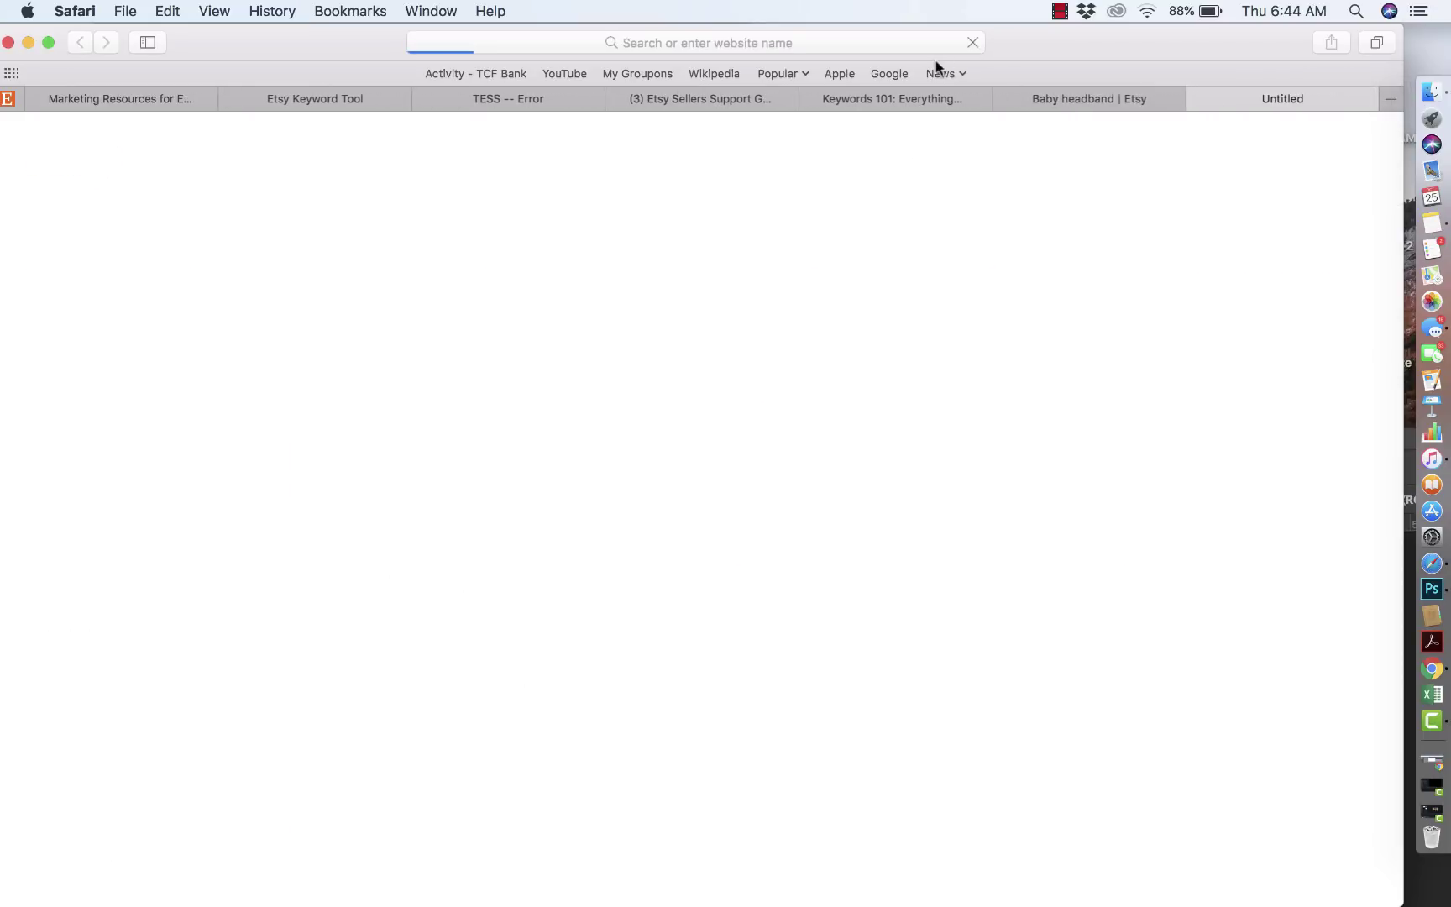
type("google.com")
key("Return")
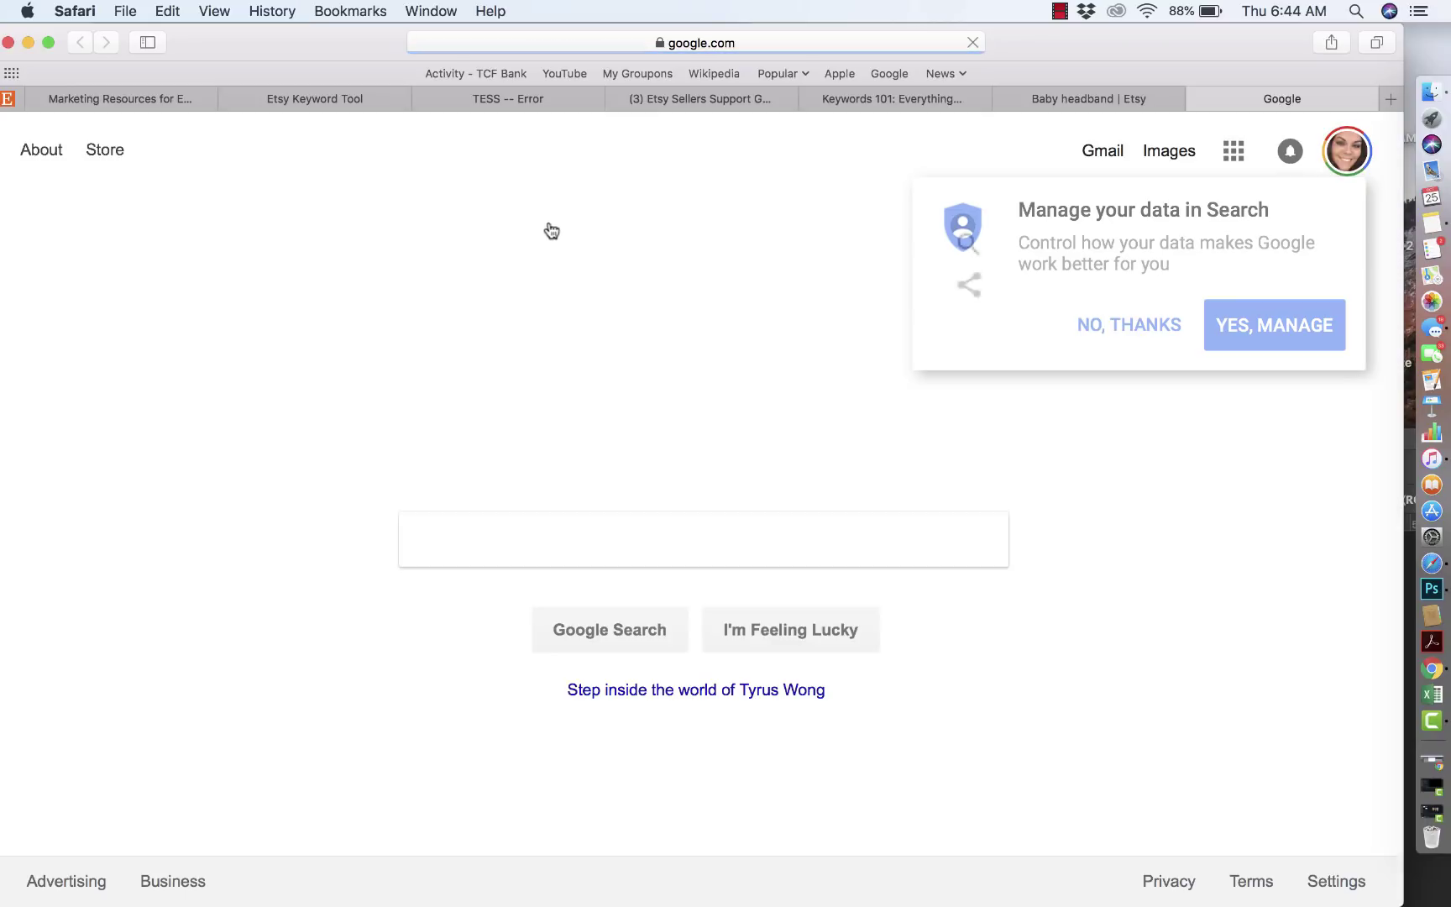
type("baby headbands")
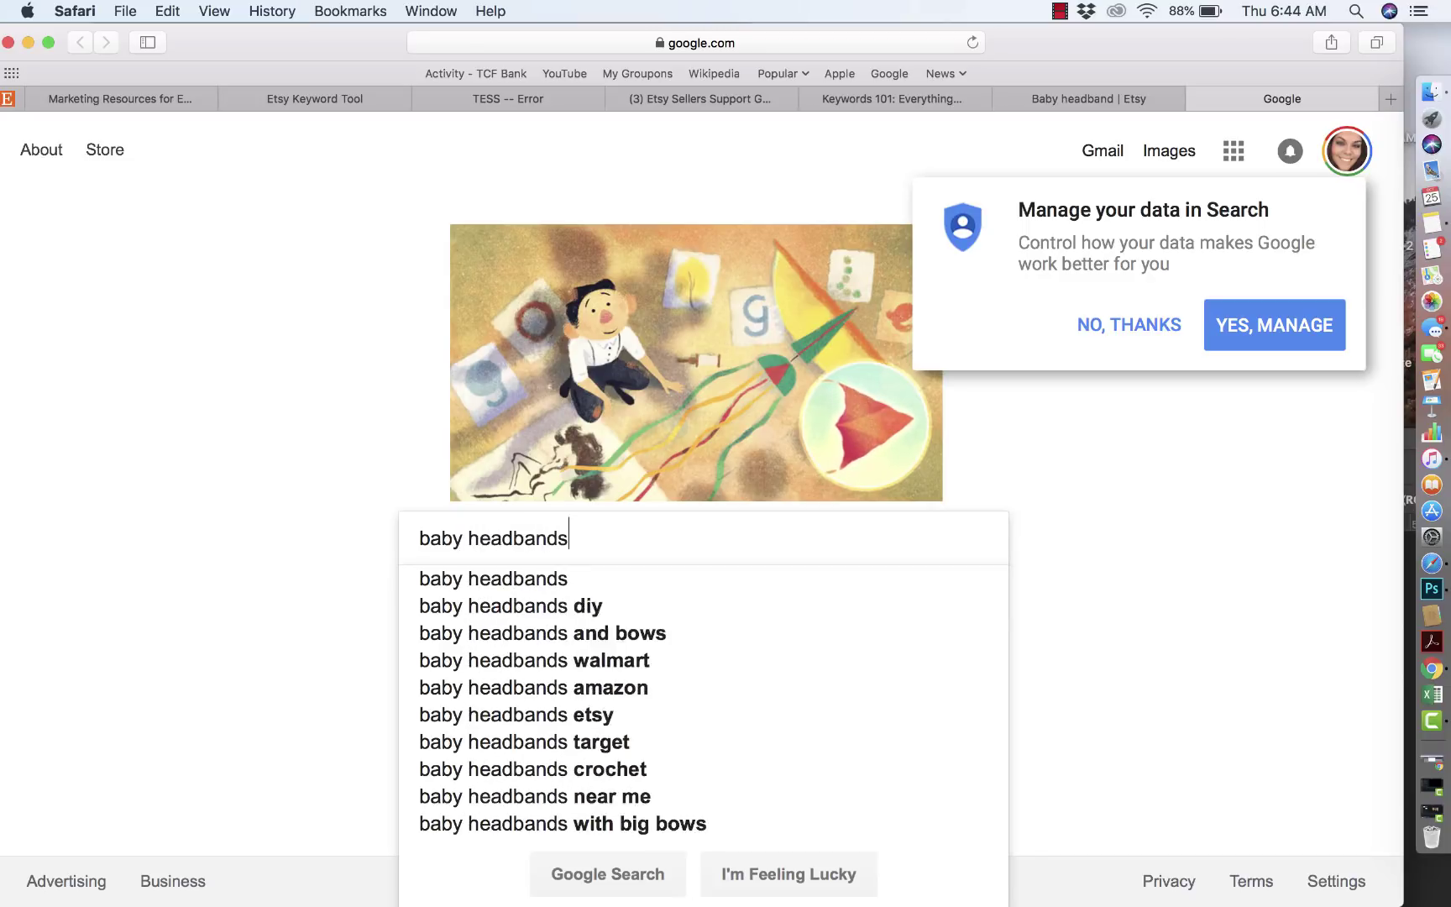
key("Return")
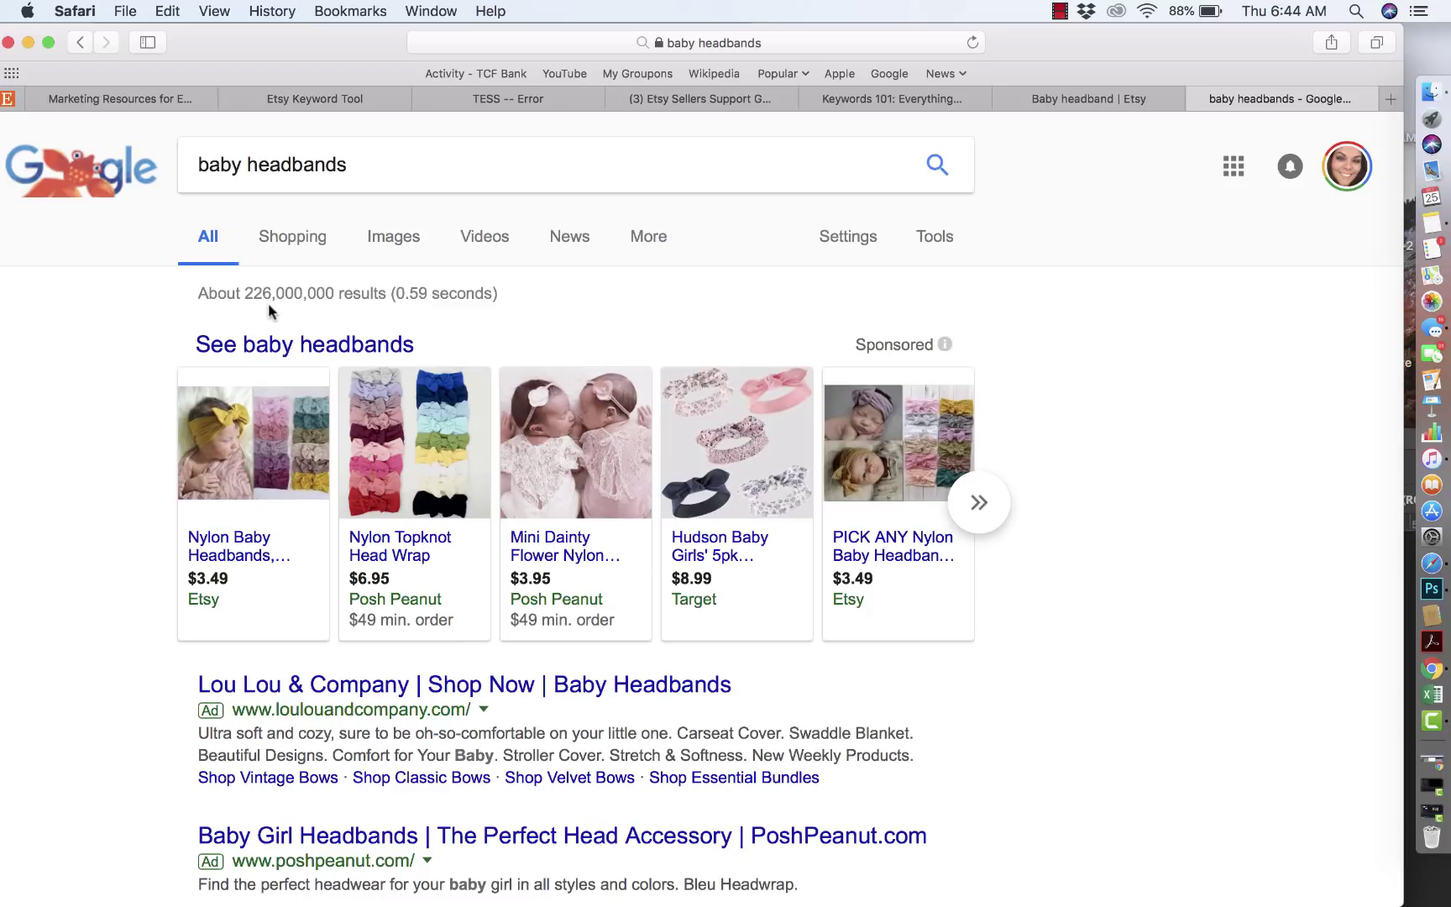
- Examine the first Google results page for baby headbands, including the ads, local stores, images, organic listings, related searches and page numbers
scroll(321, 341, "down", 2)
scroll(322, 345, "down", 20)
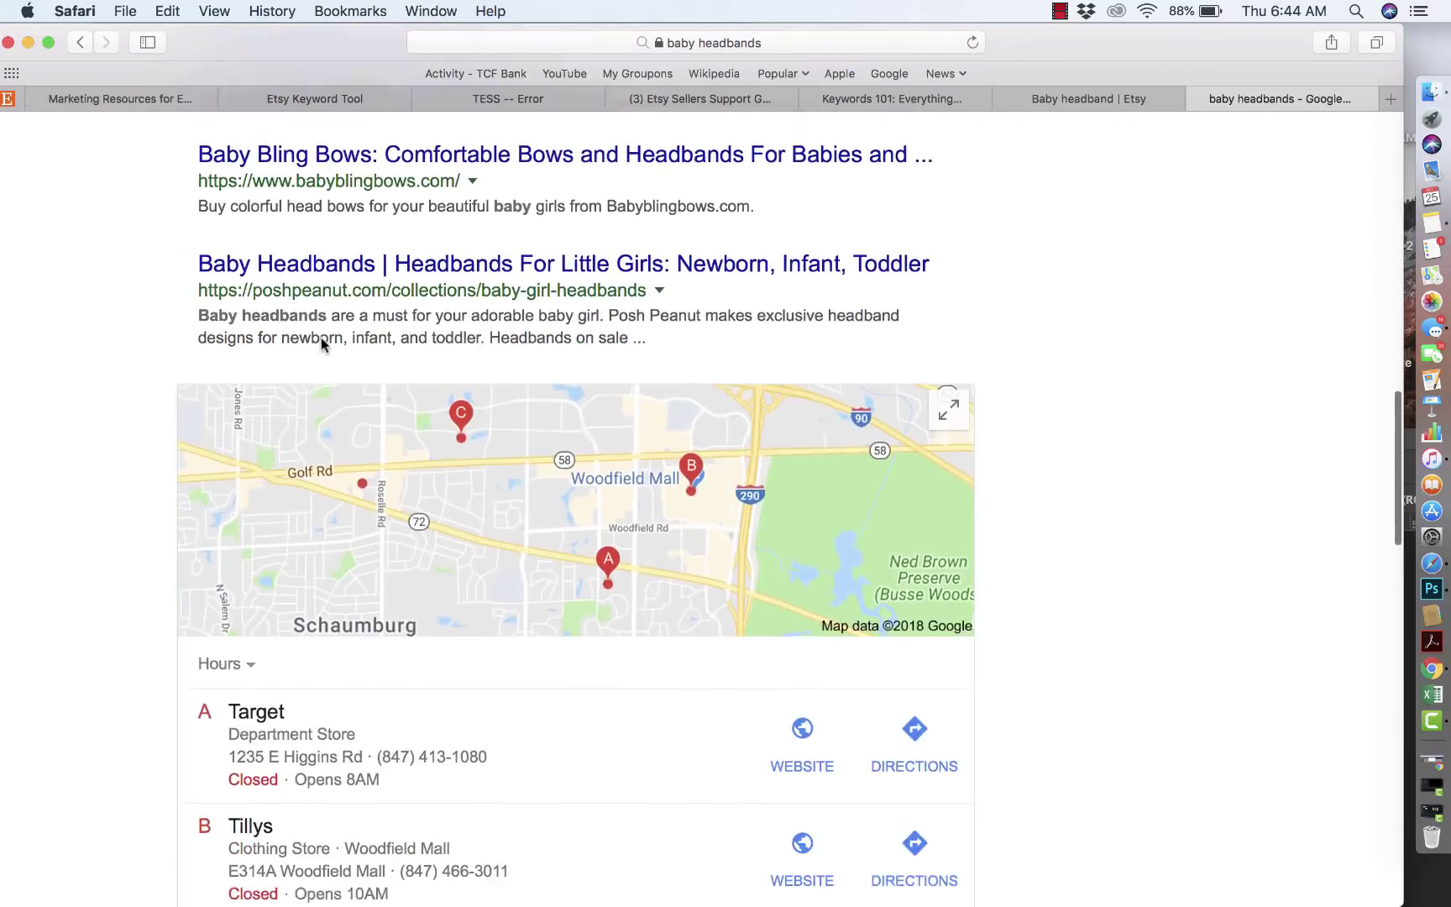
scroll(322, 344, "down", 10)
scroll(321, 342, "up", 5)
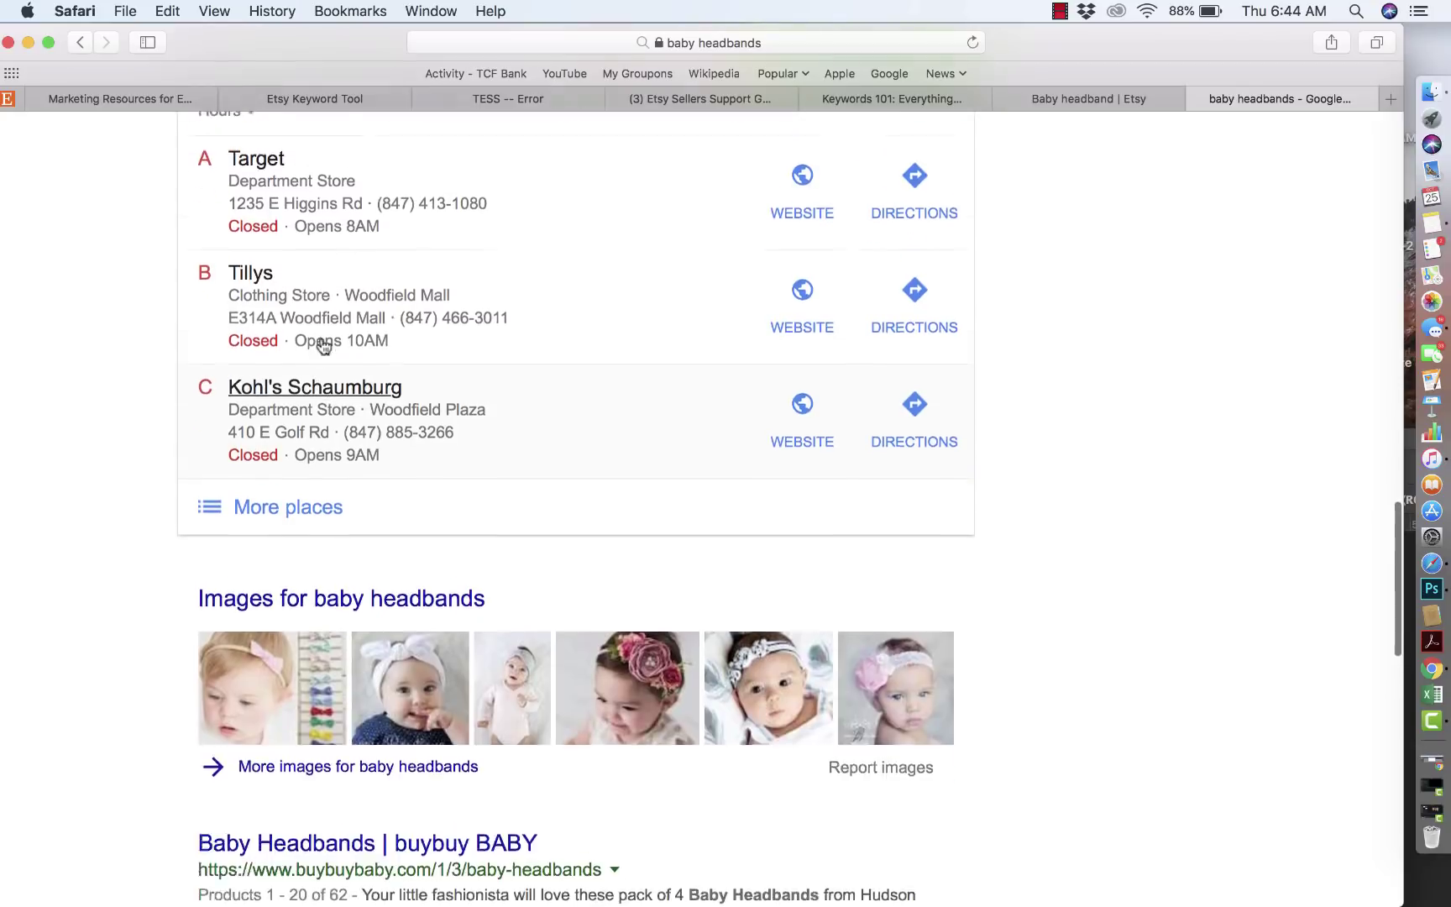
scroll(321, 340, "up", 2)
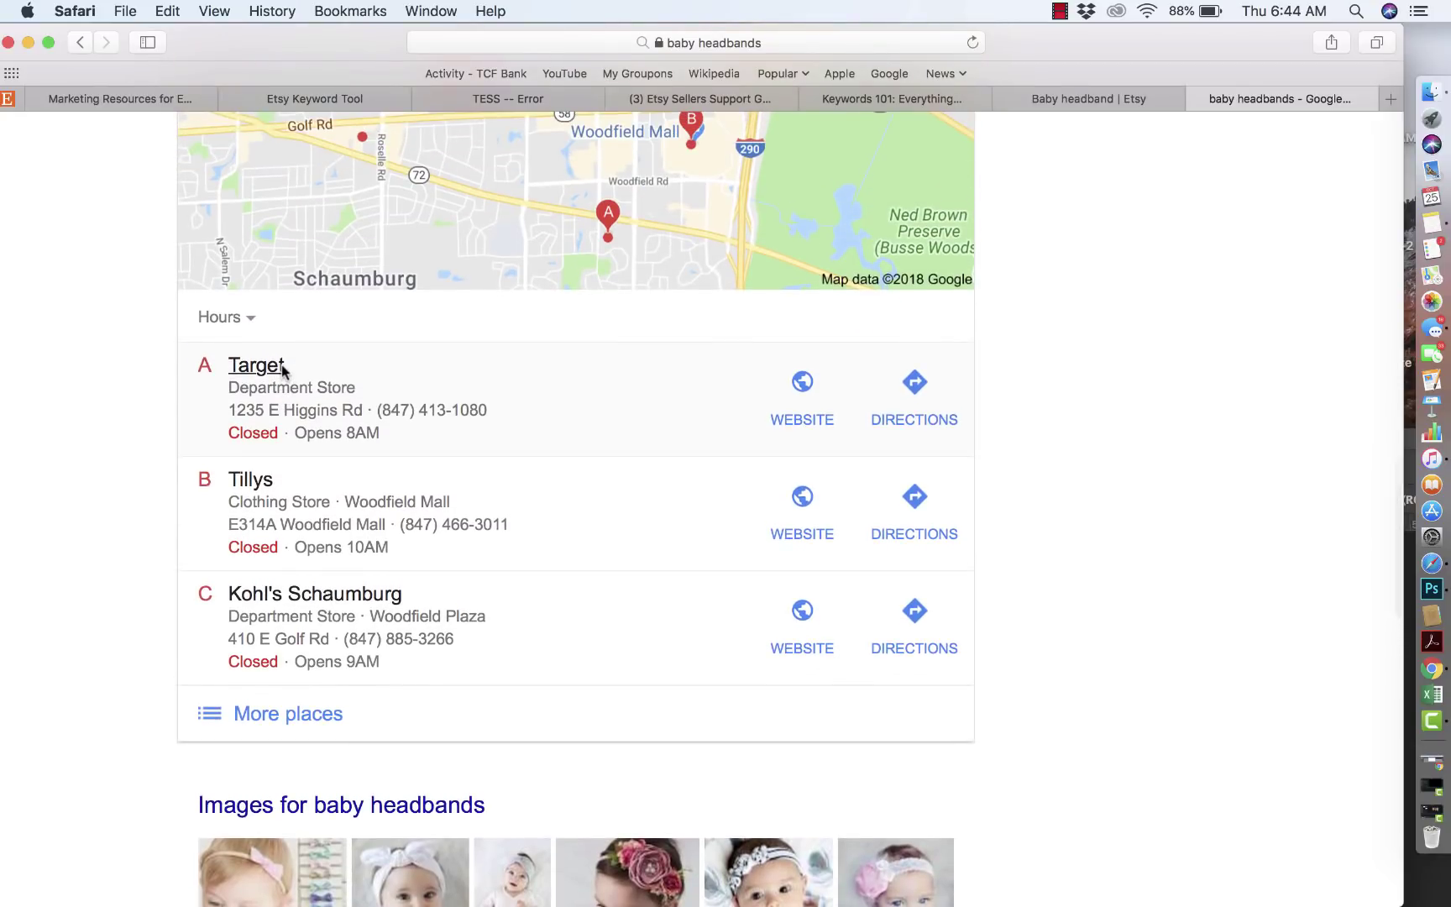
scroll(311, 609, "down", 8)
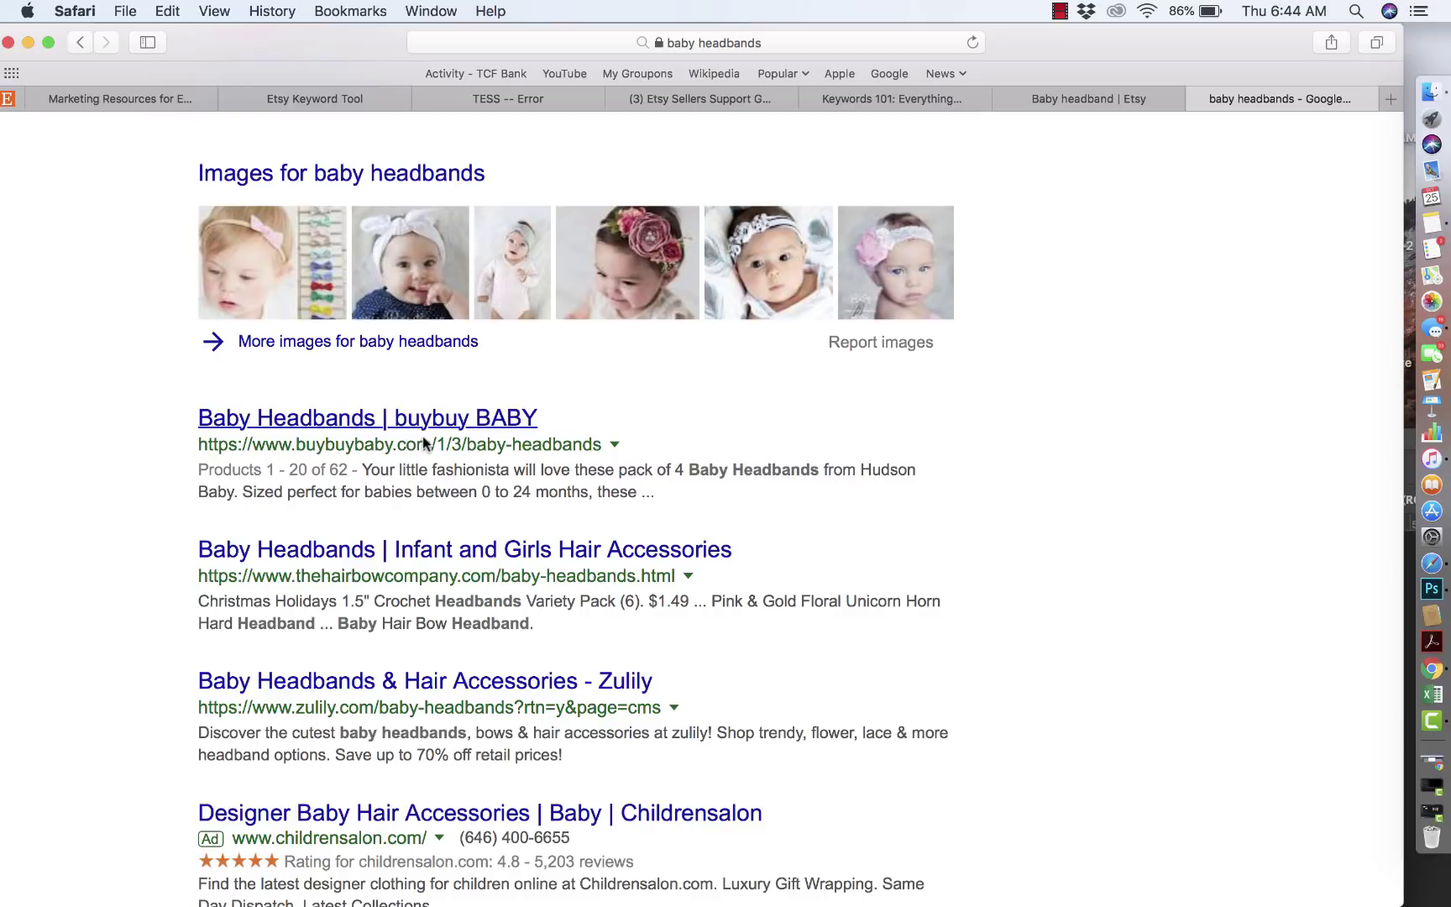
scroll(424, 444, "up", 5)
scroll(423, 444, "down", 15)
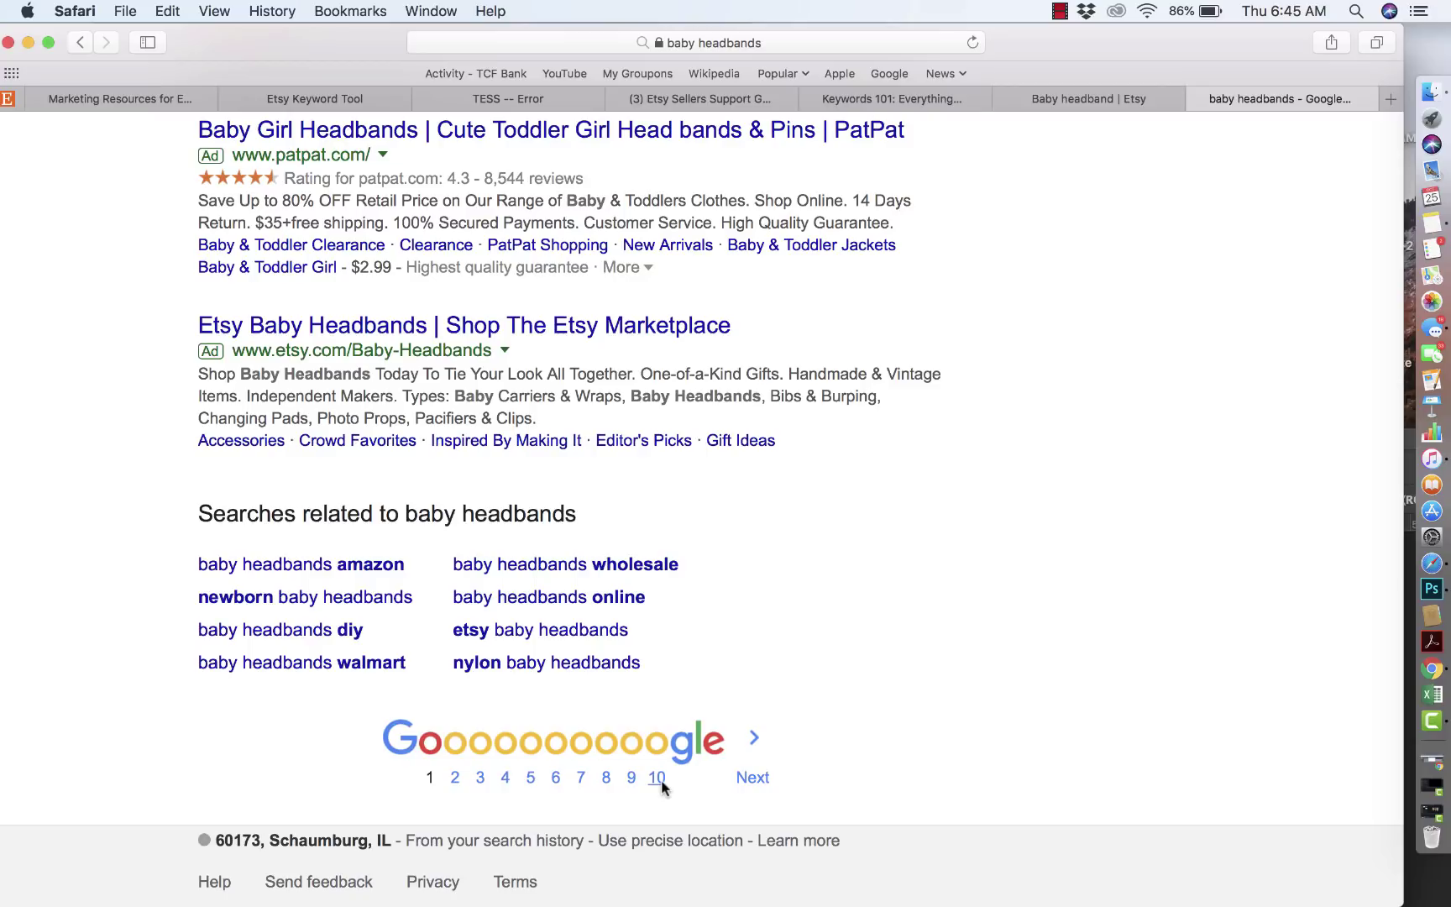
scroll(661, 778, "up", 15)
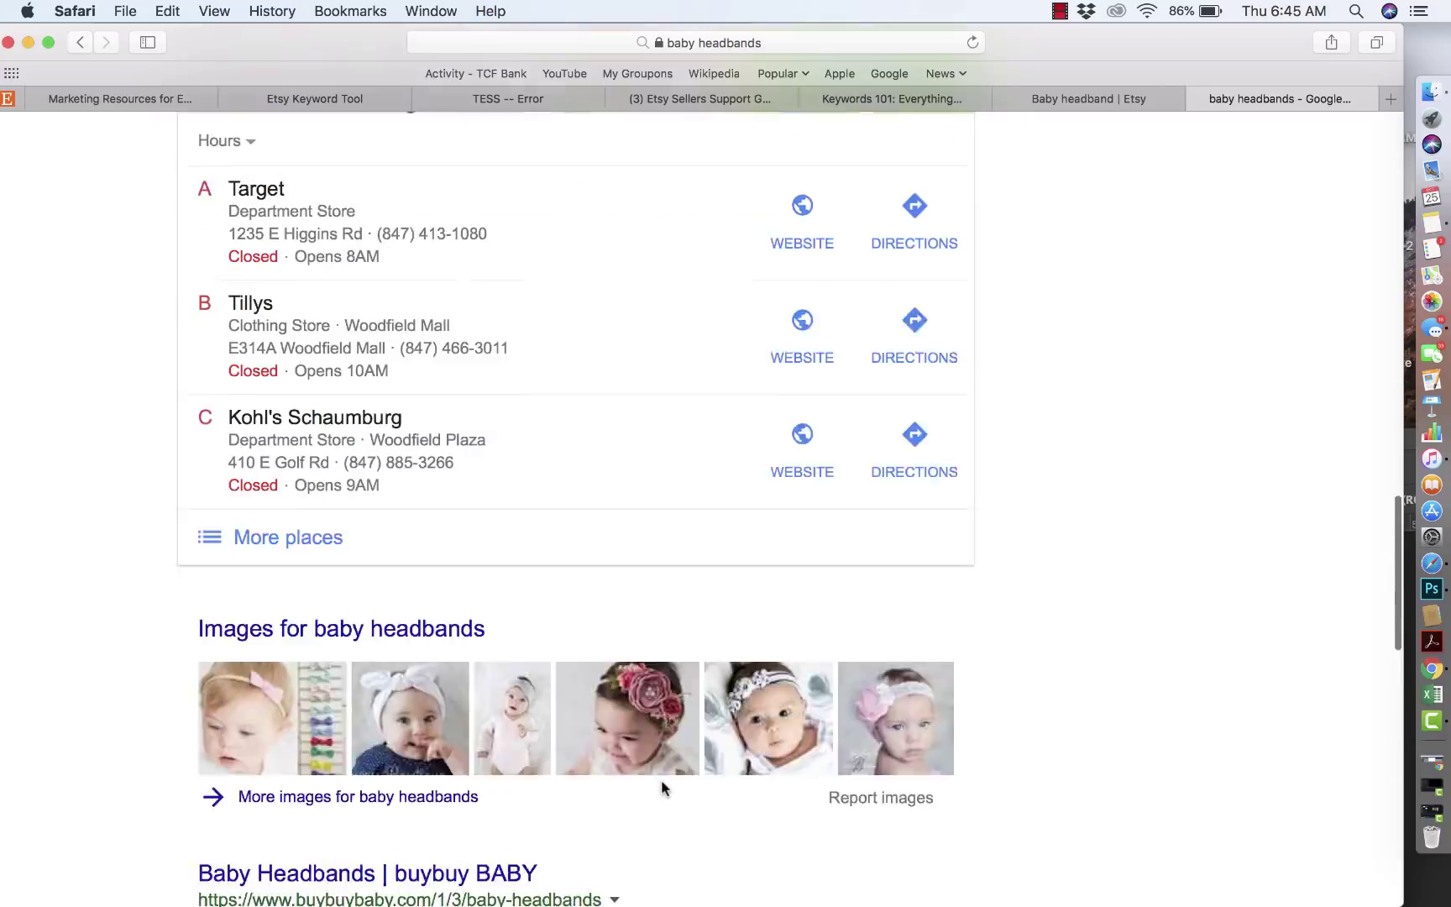
scroll(661, 782, "up", 5)
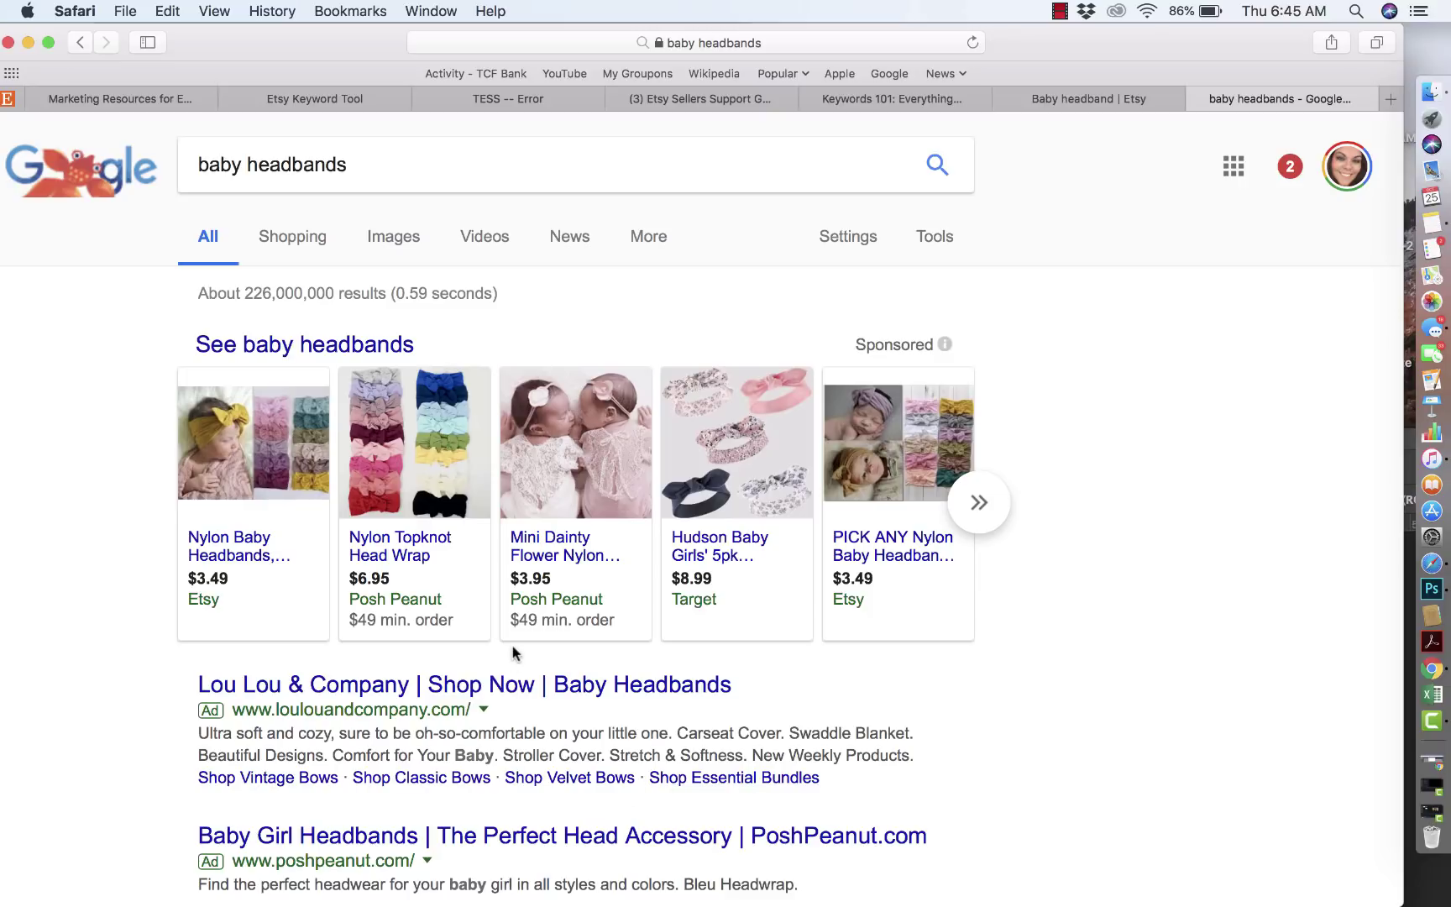
- Search Google for "increase etsy sales" and look through the results for the article on increasing Etsy sales for 2018
double_click(370, 177)
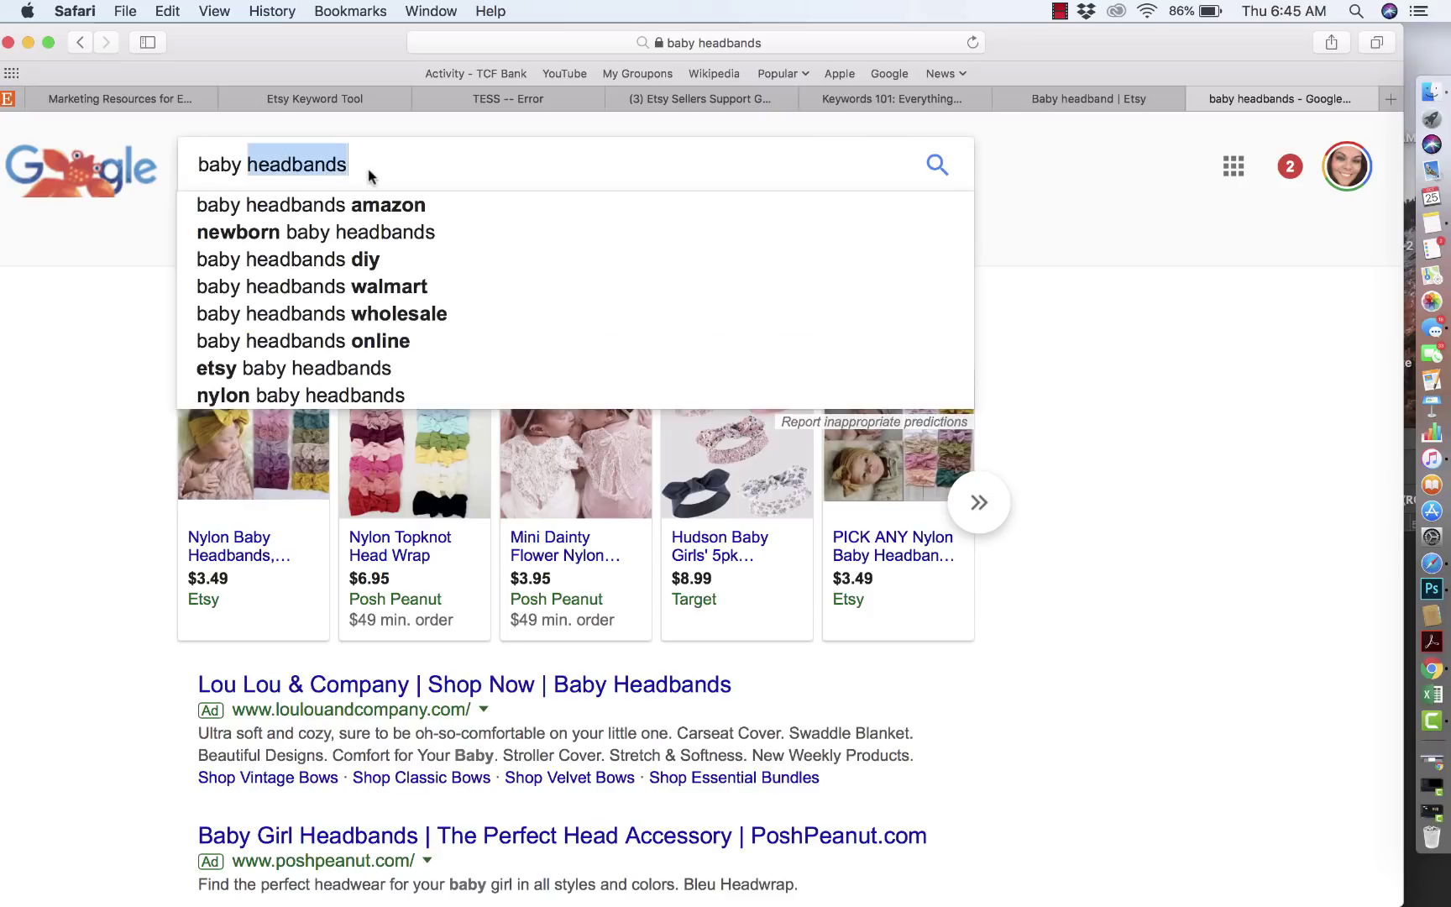
triple_click(370, 175)
type("increase")
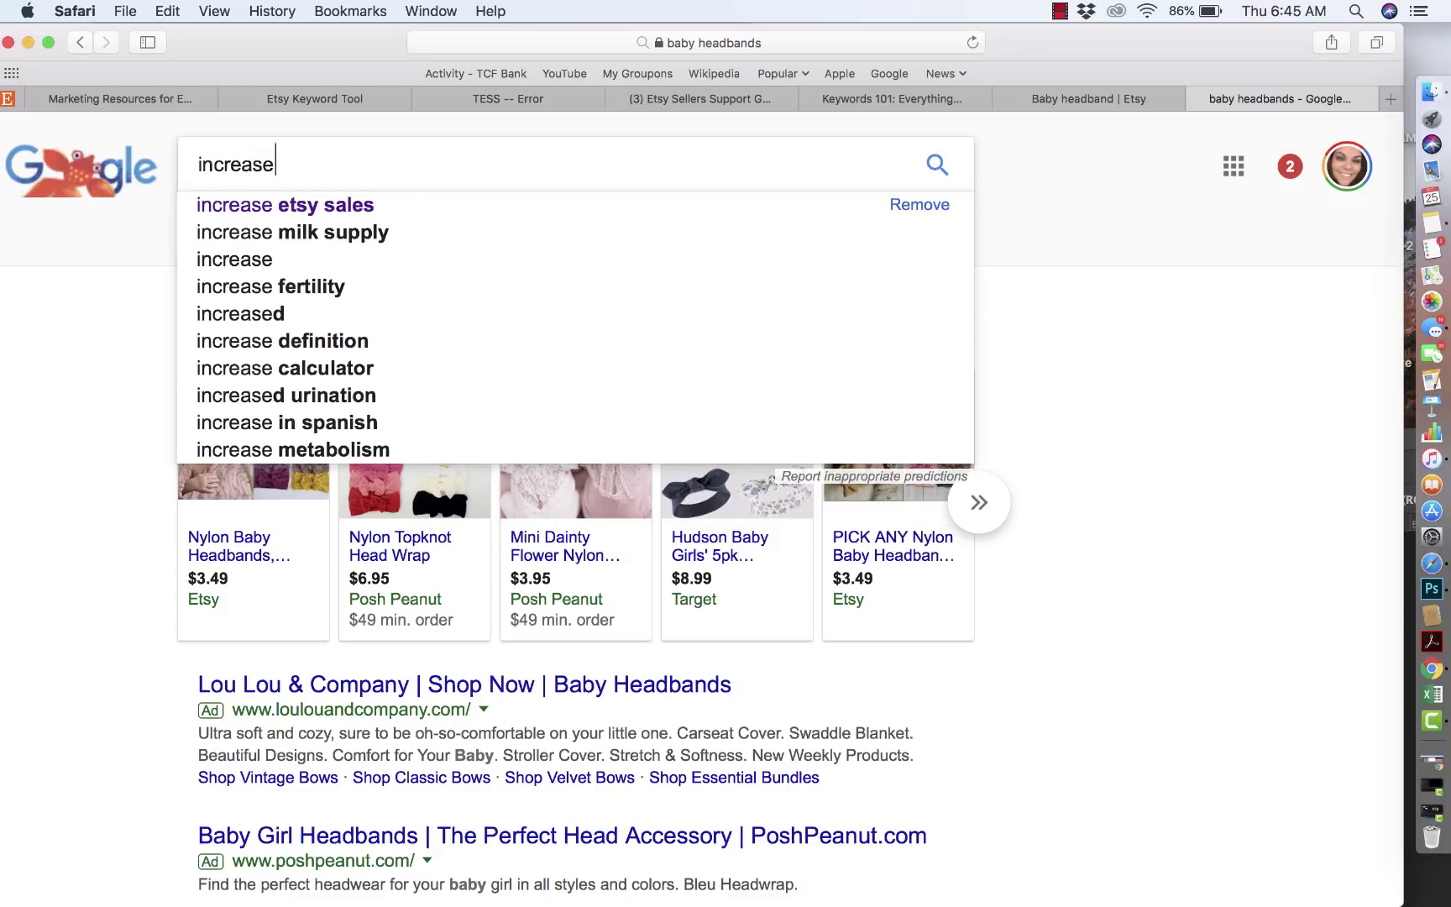
left_click(363, 208)
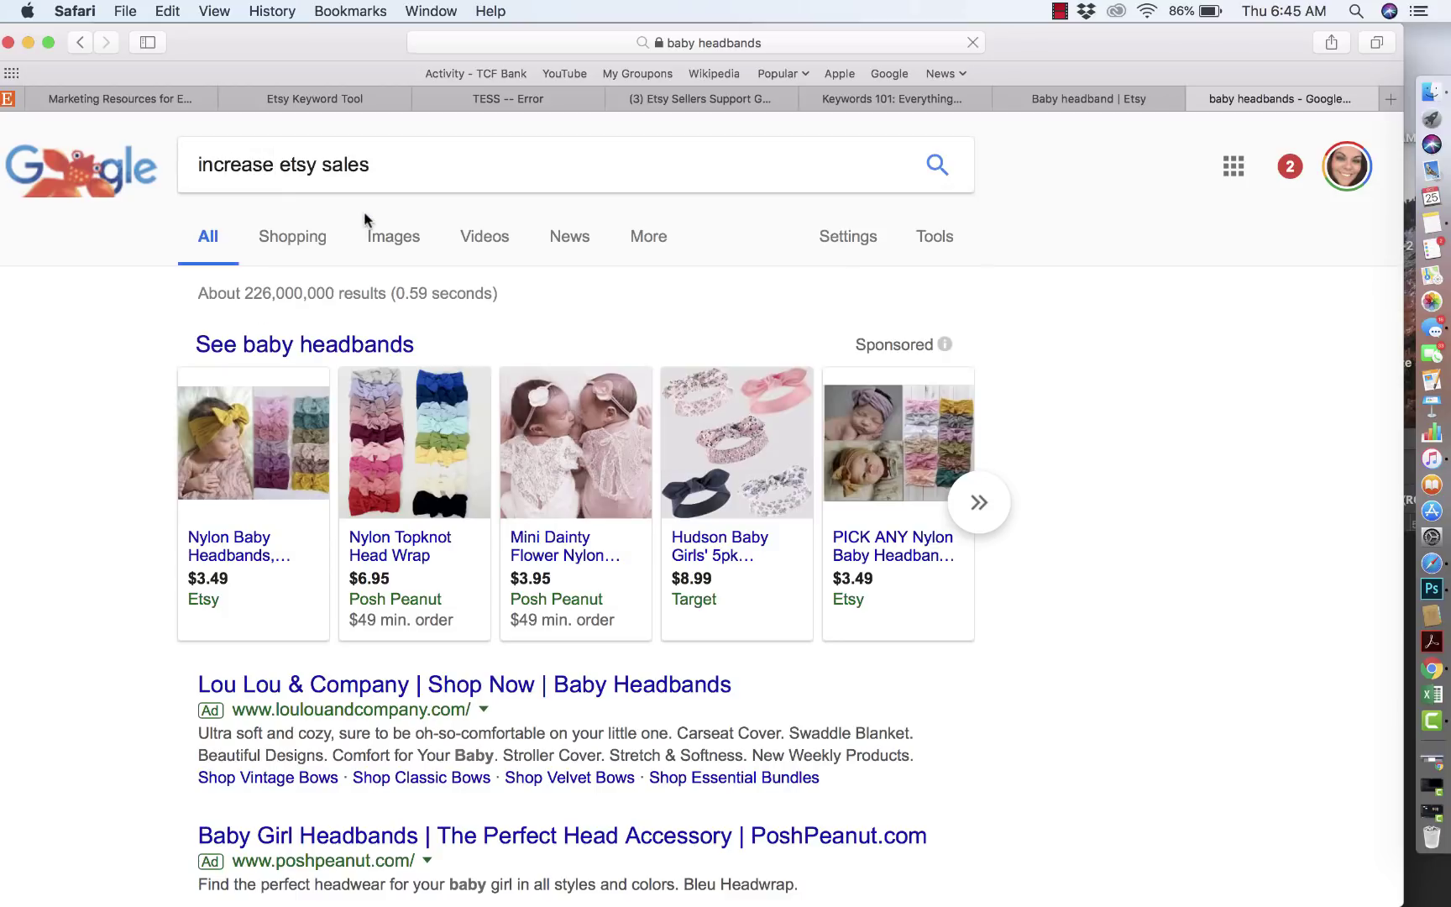
scroll(496, 518, "down", 15)
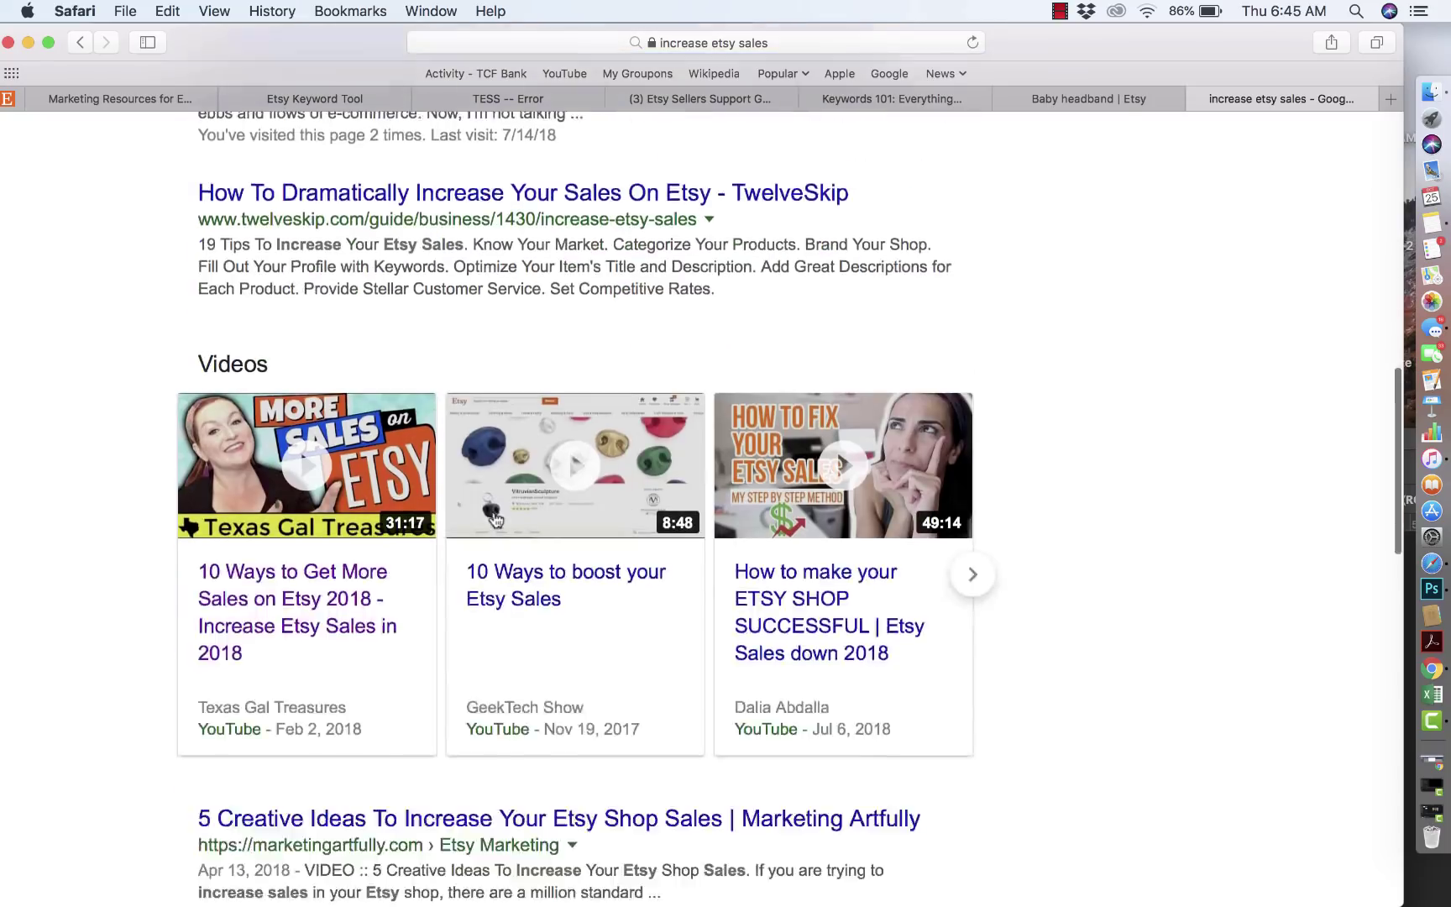
scroll(495, 518, "down", 5)
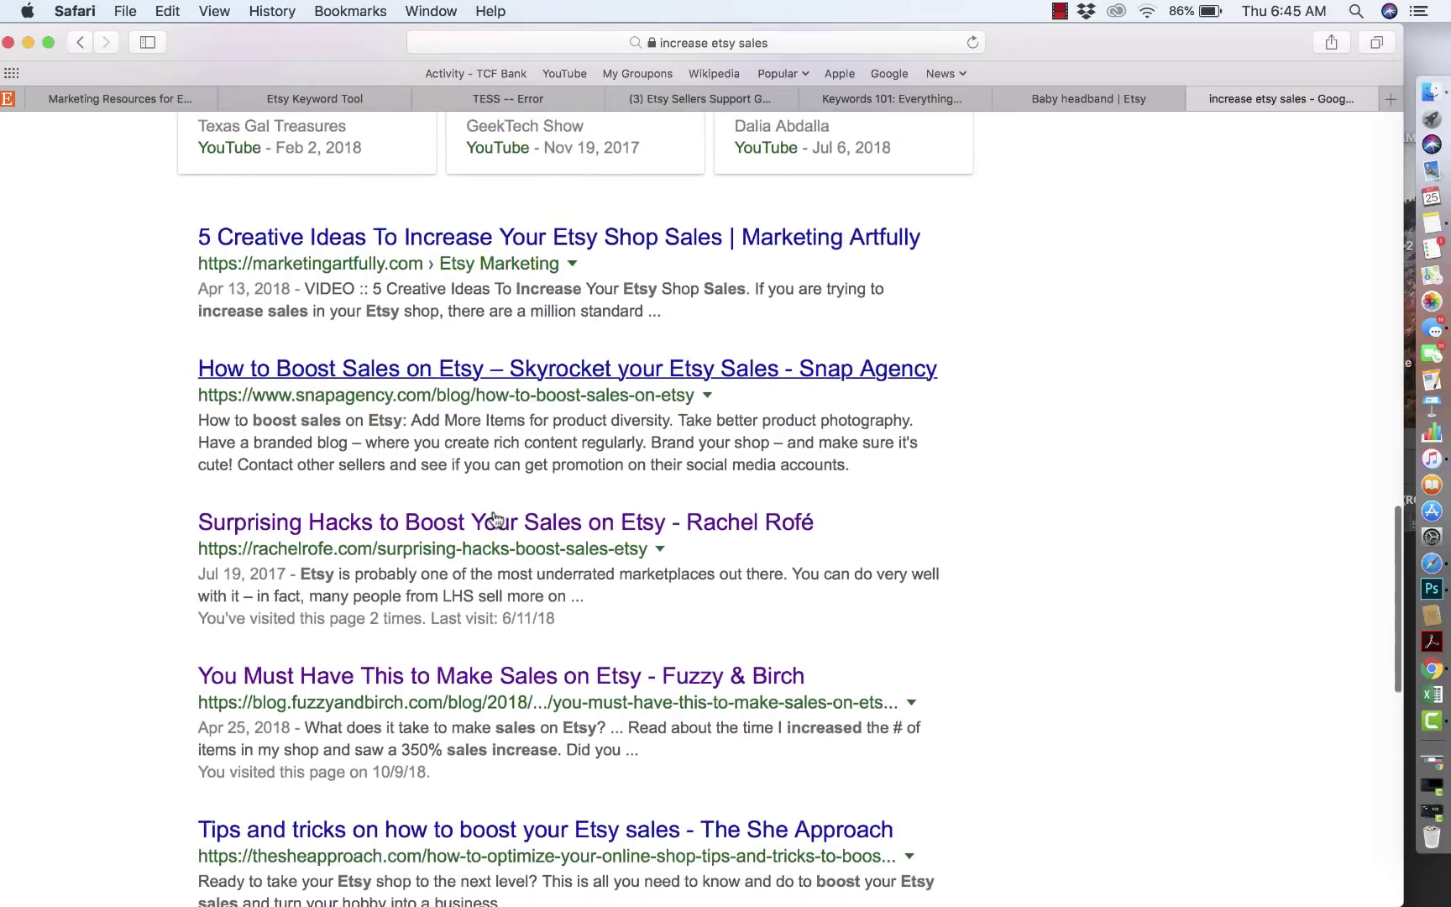
scroll(494, 516, "up", 20)
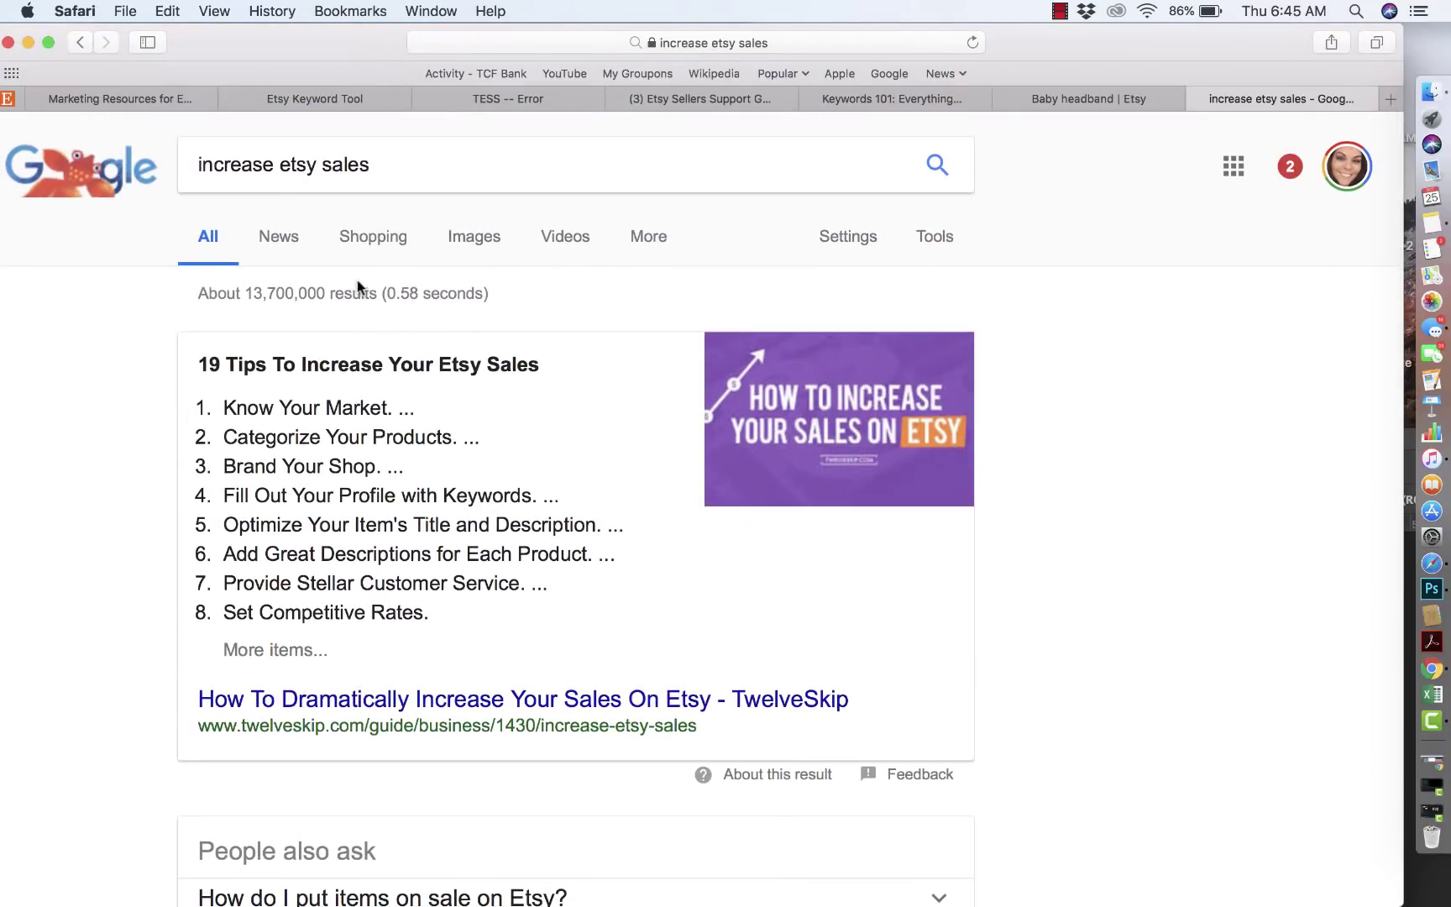
scroll(434, 529, "down", 20)
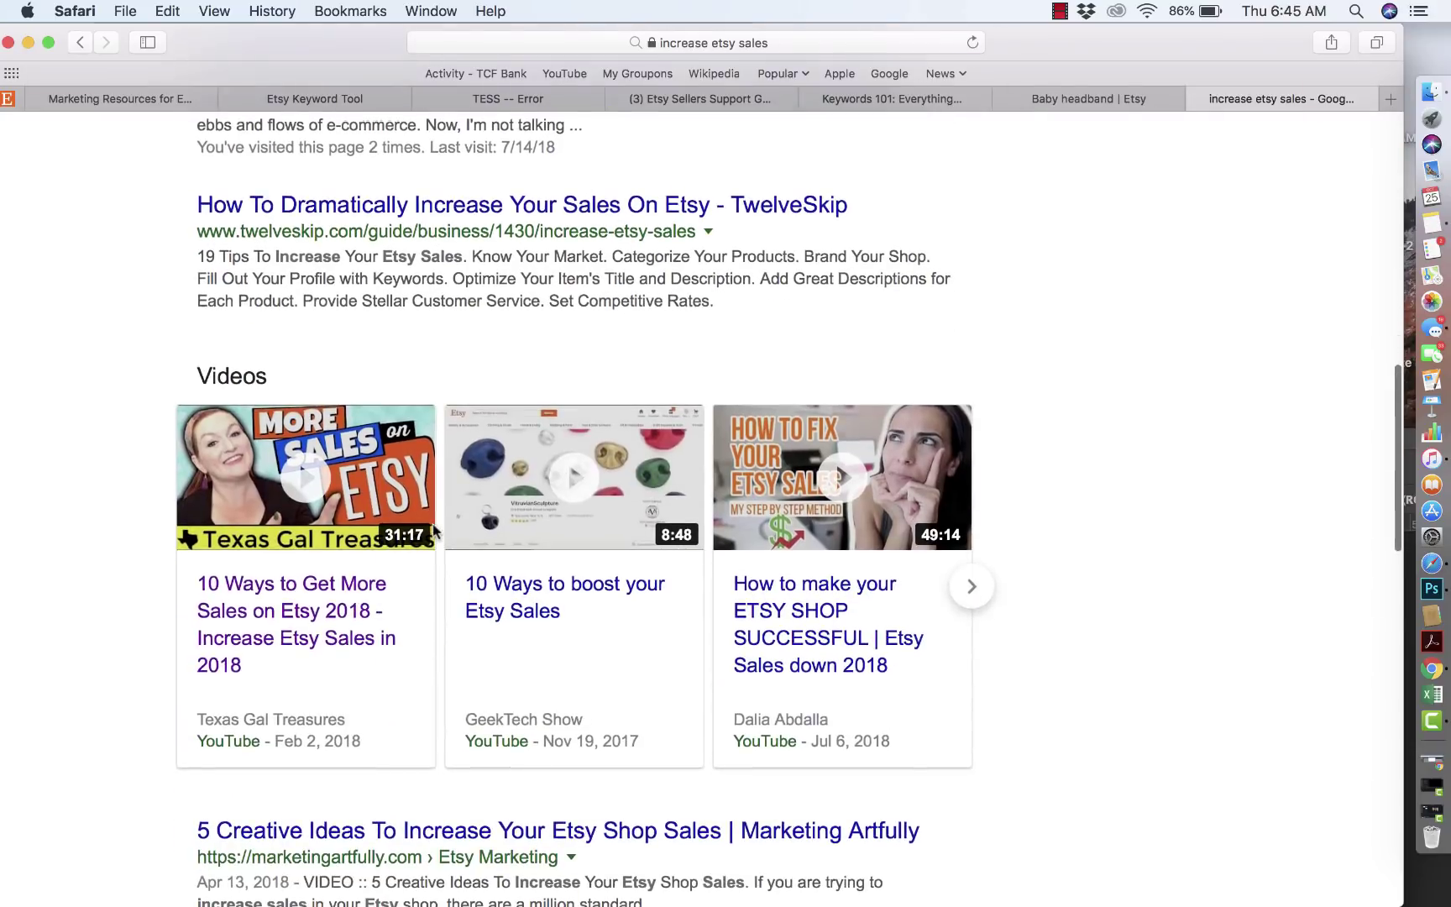
scroll(434, 529, "down", 10)
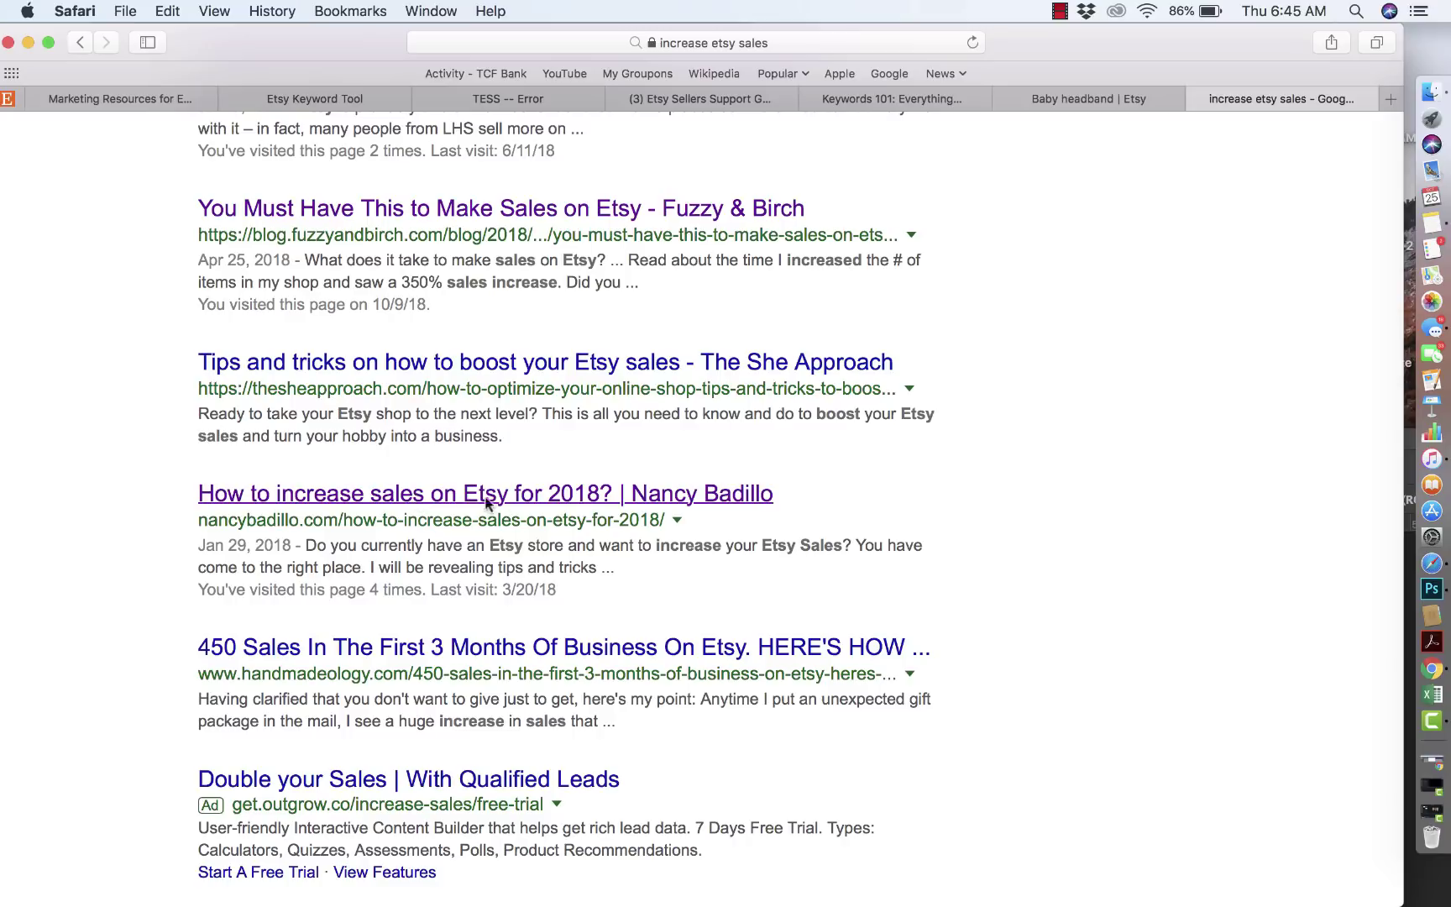
- Open the search result on how to increase sales on Etsy for 2018 and skim the article's tips
left_click(603, 492)
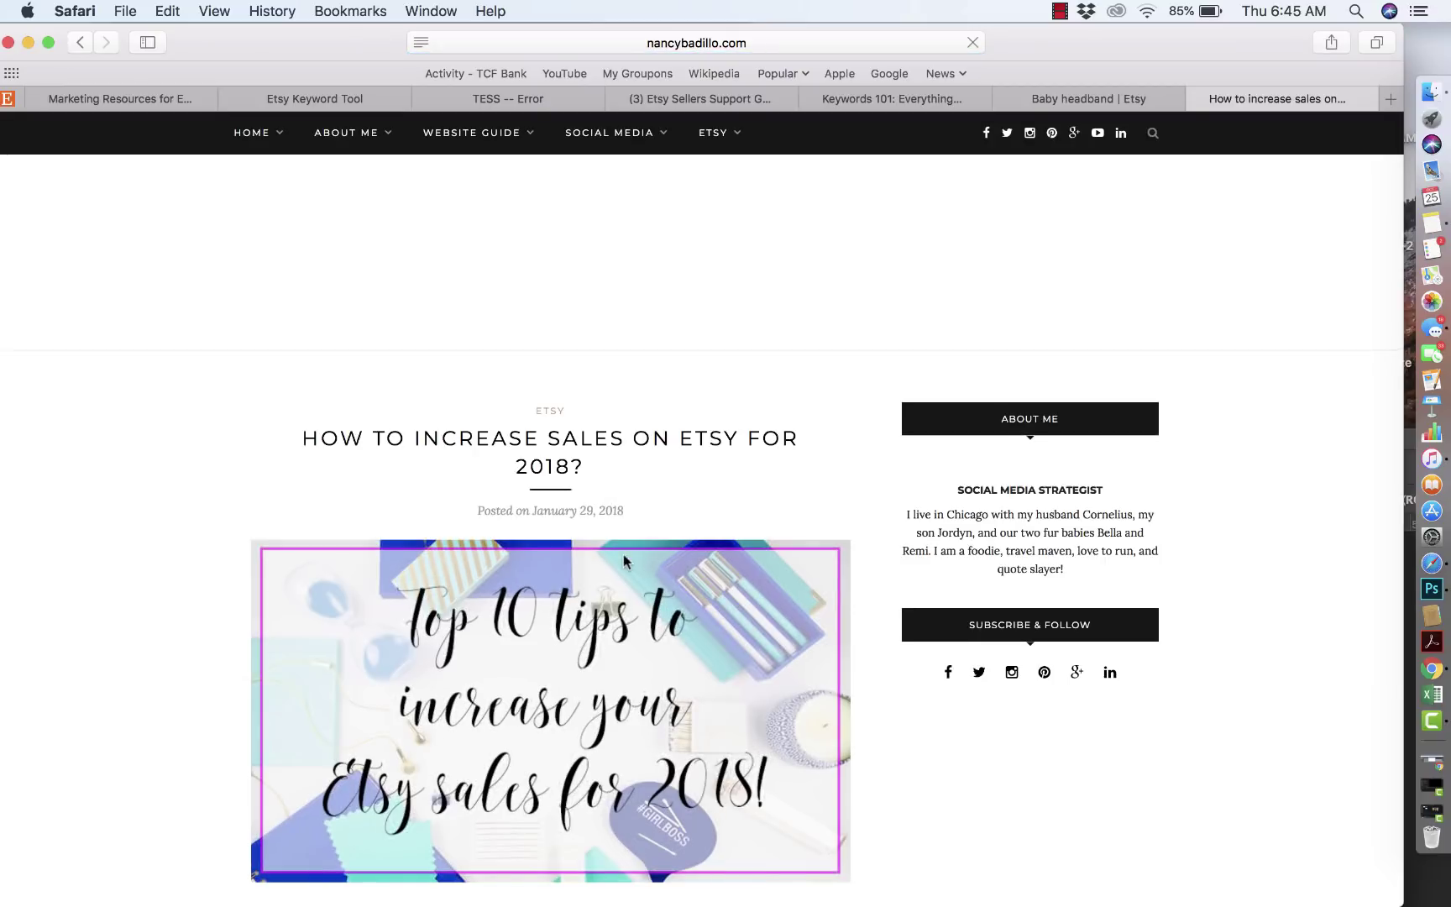
scroll(623, 556, "down", 20)
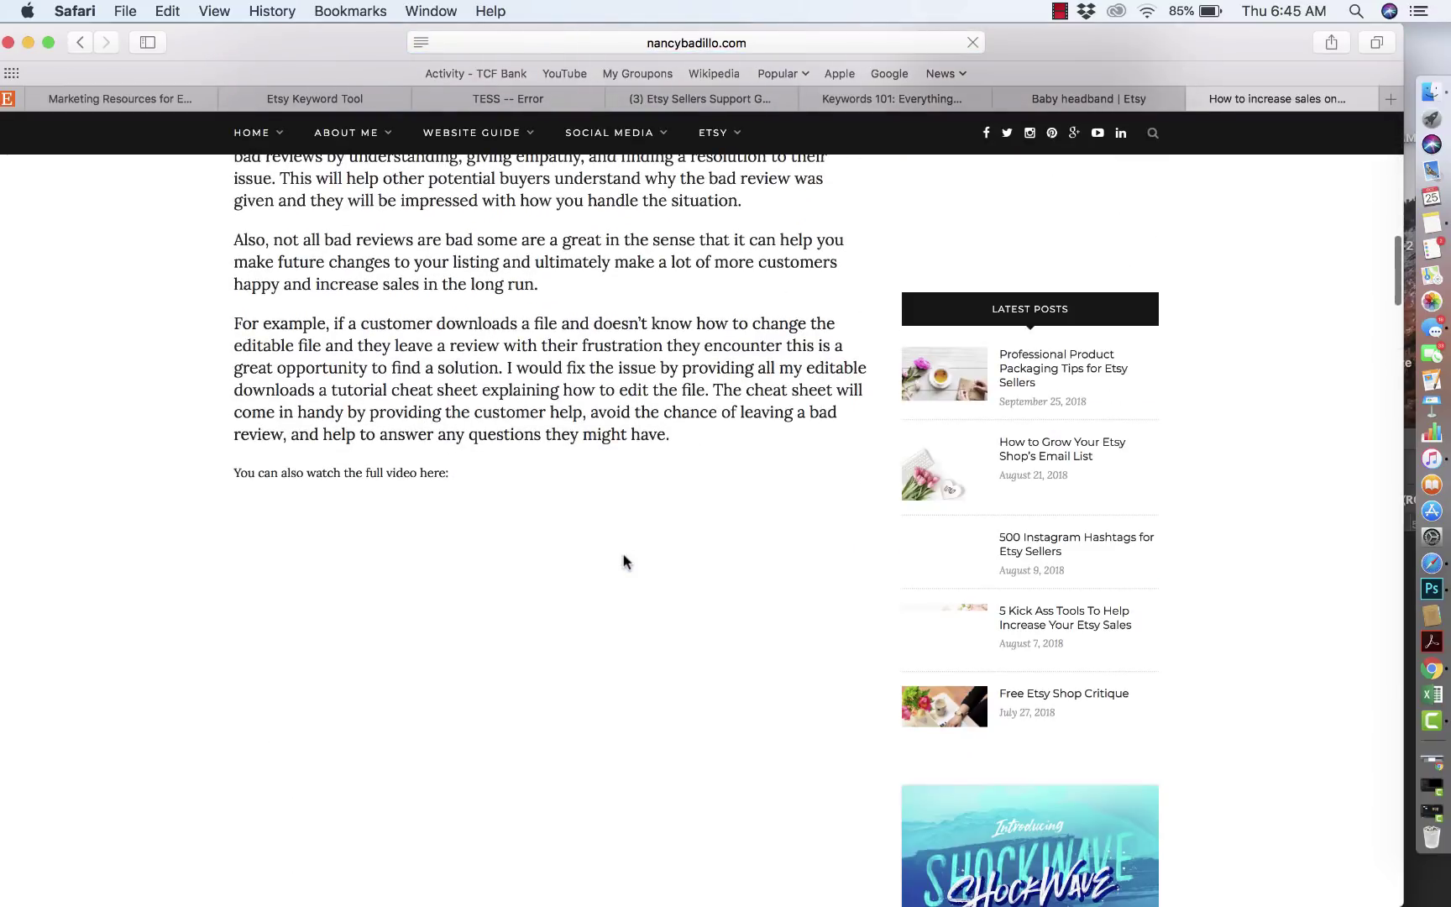
scroll(623, 561, "up", 20)
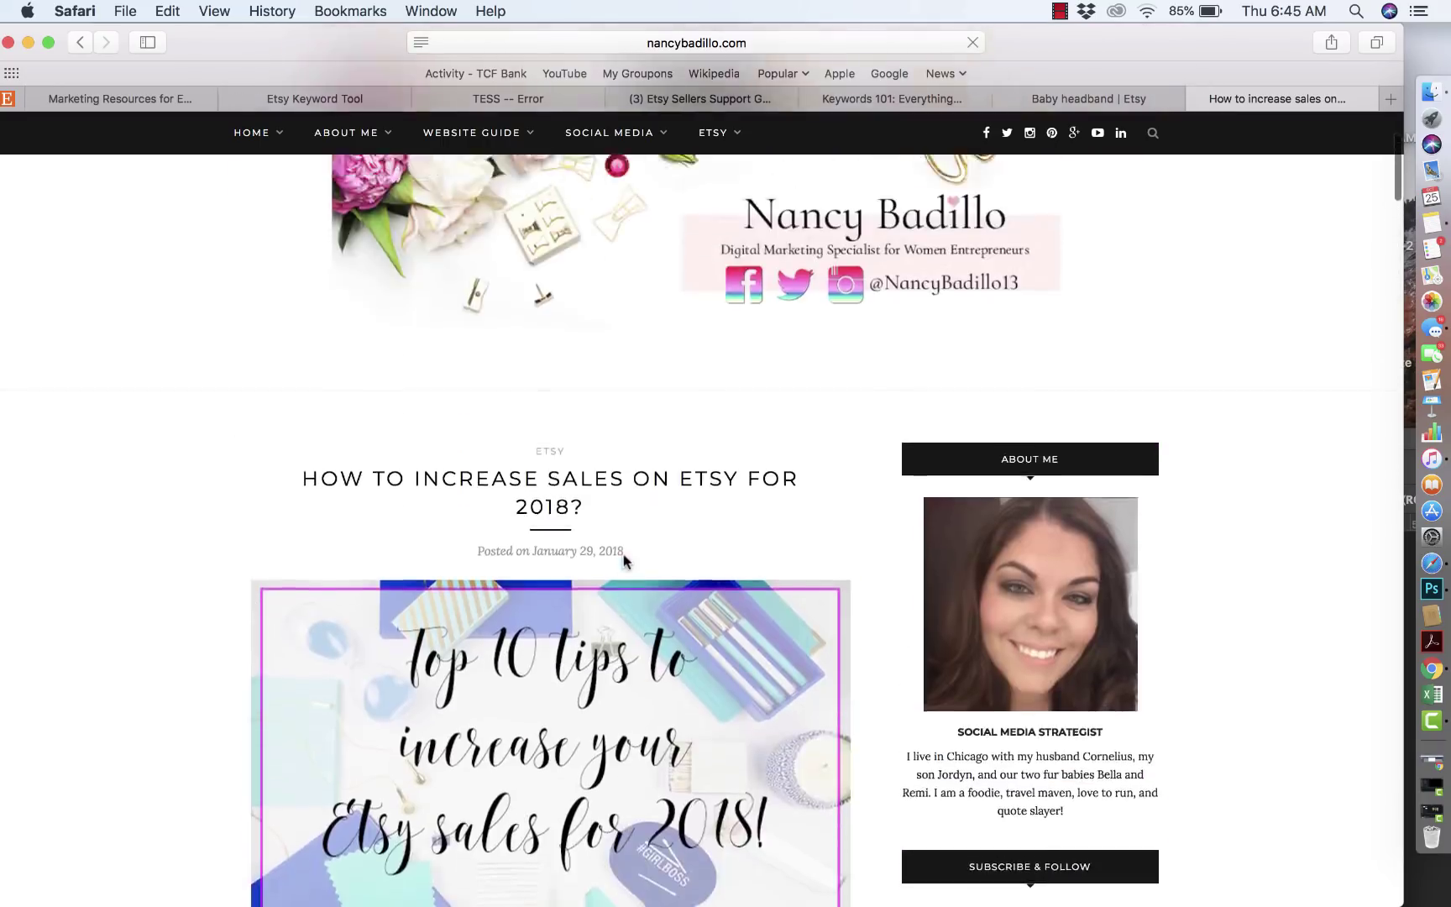
scroll(623, 561, "down", 20)
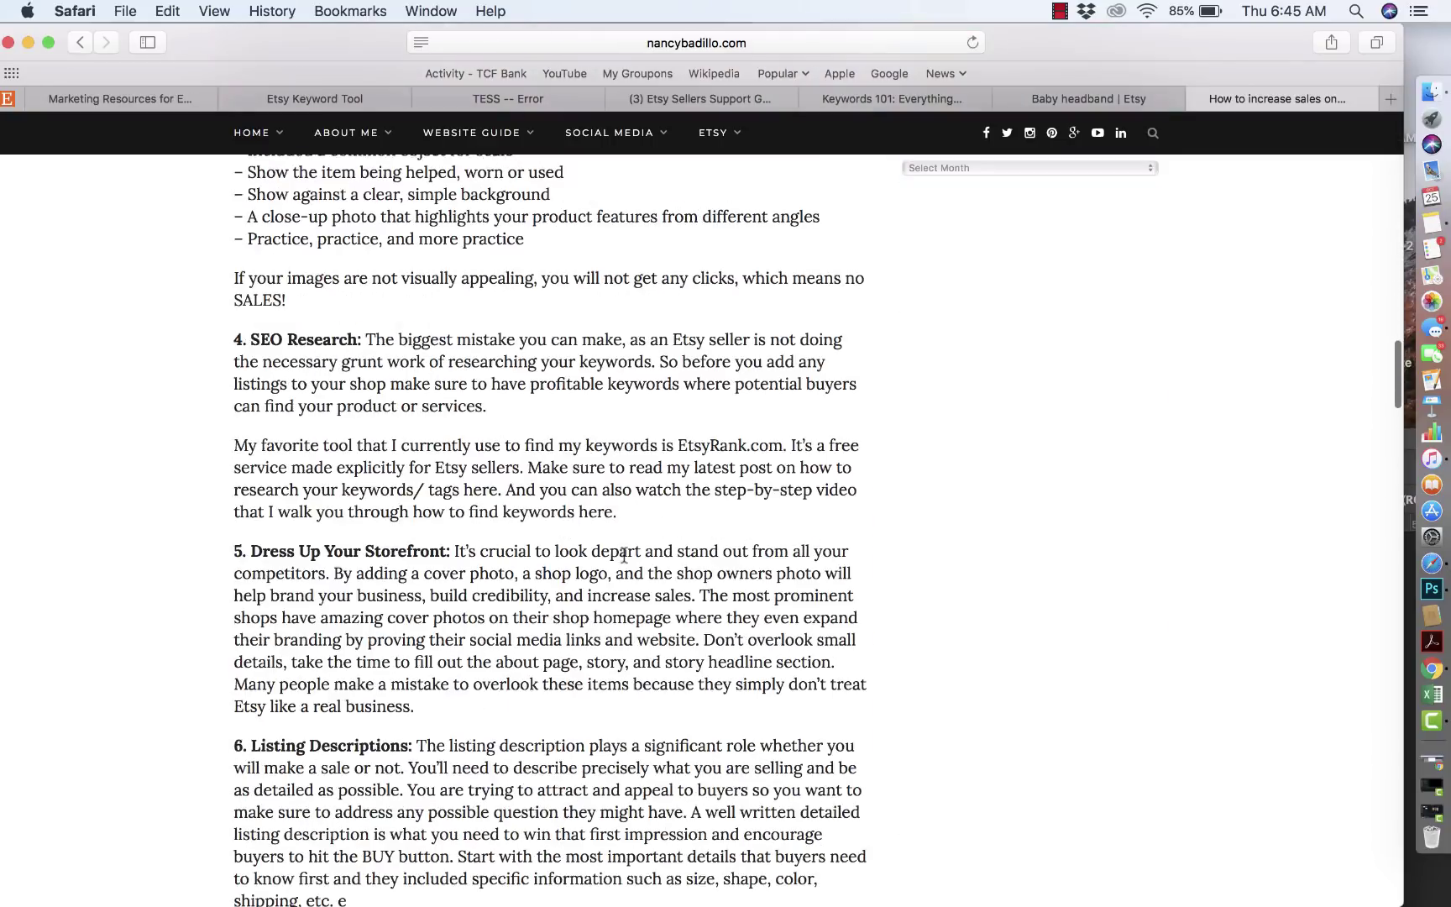
scroll(623, 556, "down", 15)
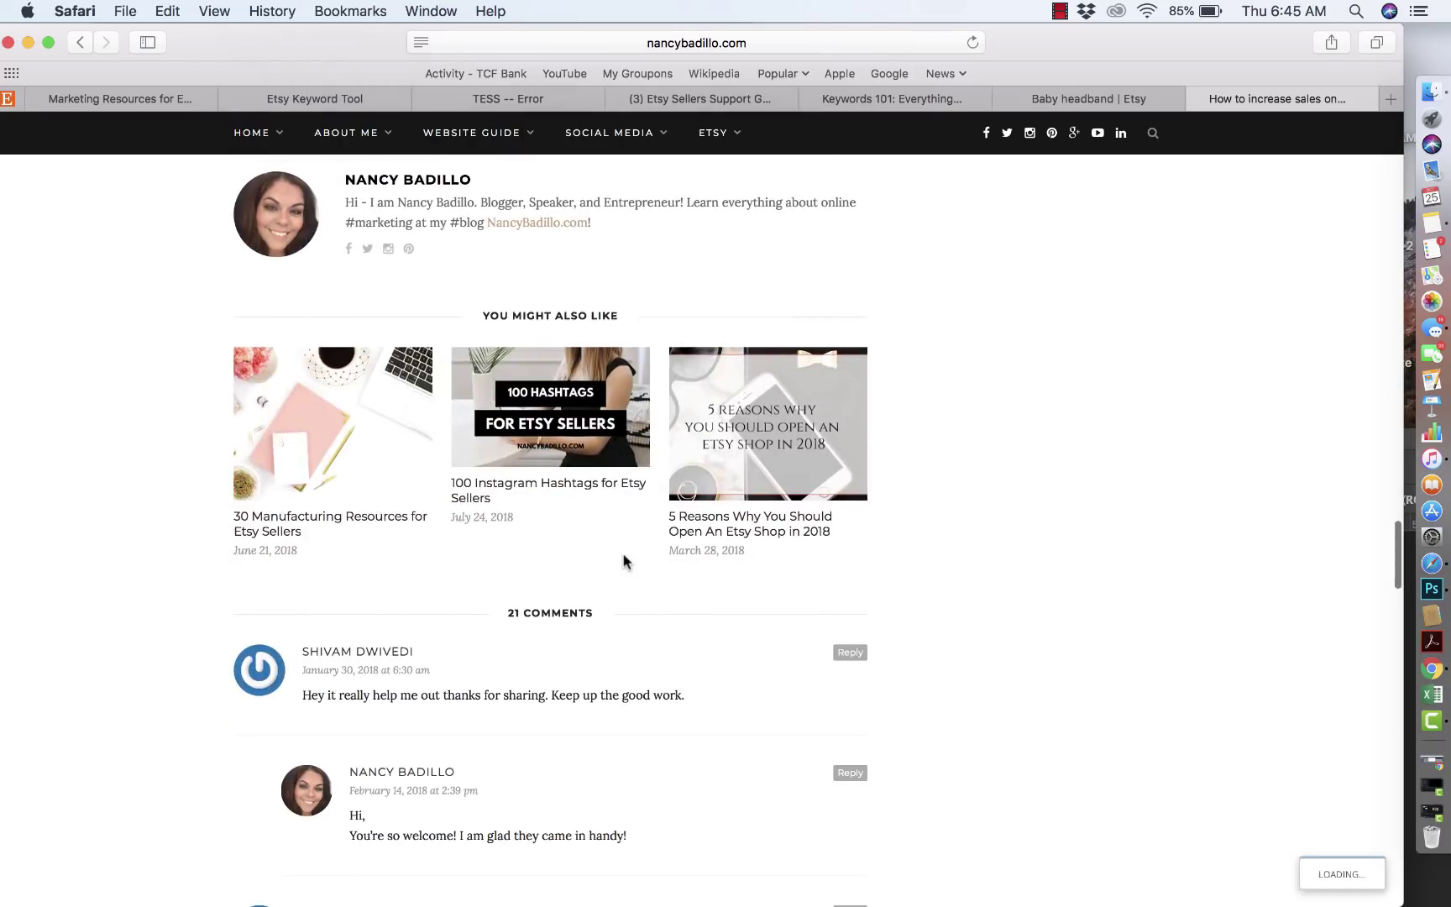
- Look through the reader comments below the article and dismiss the newsletter sign-up pop-up
scroll(623, 561, "down", 12)
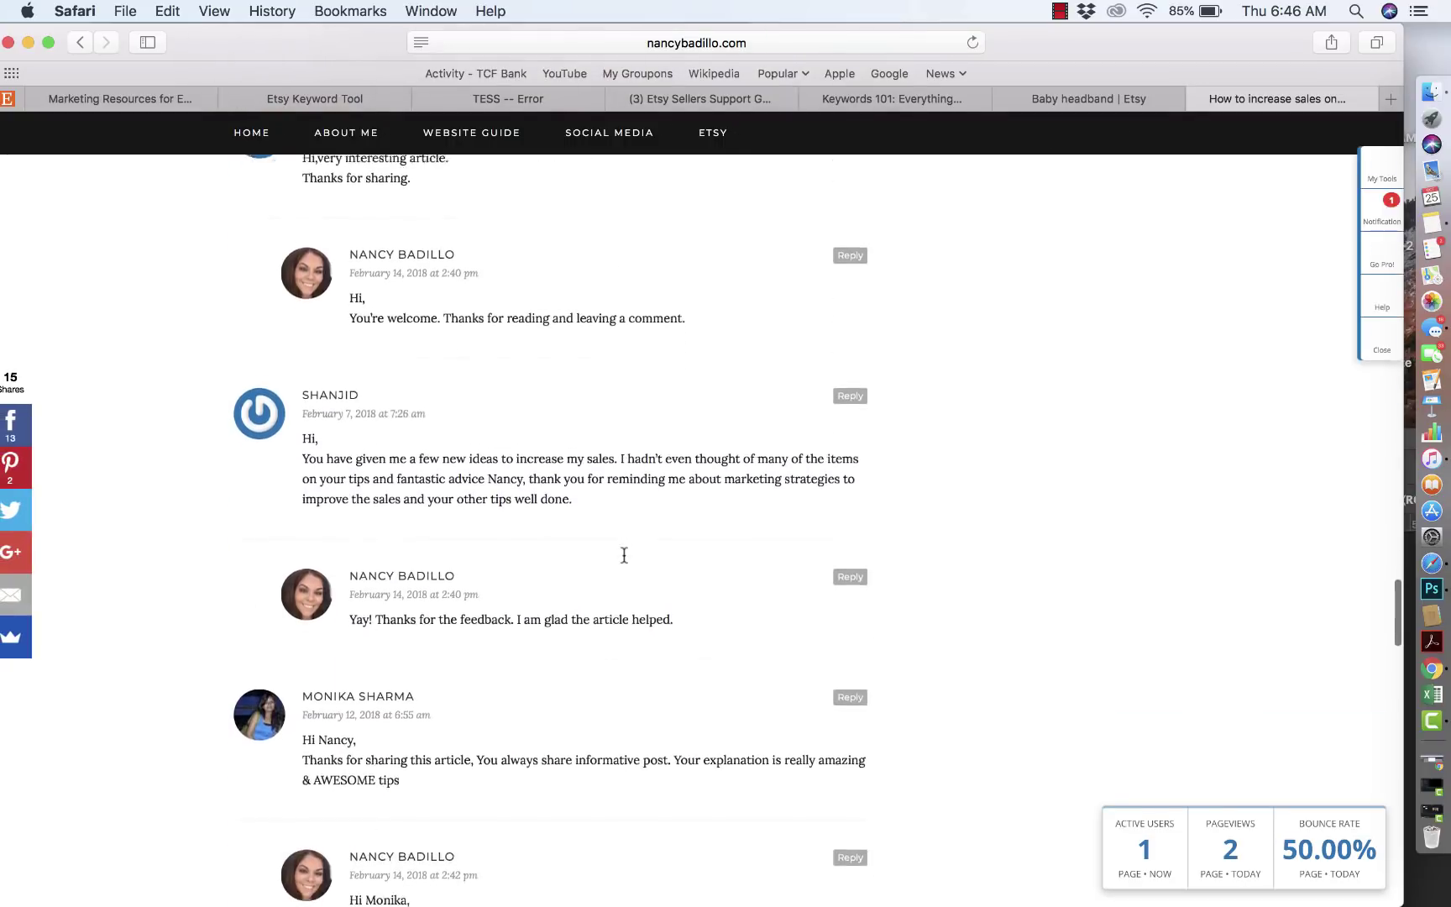
scroll(624, 555, "down", 10)
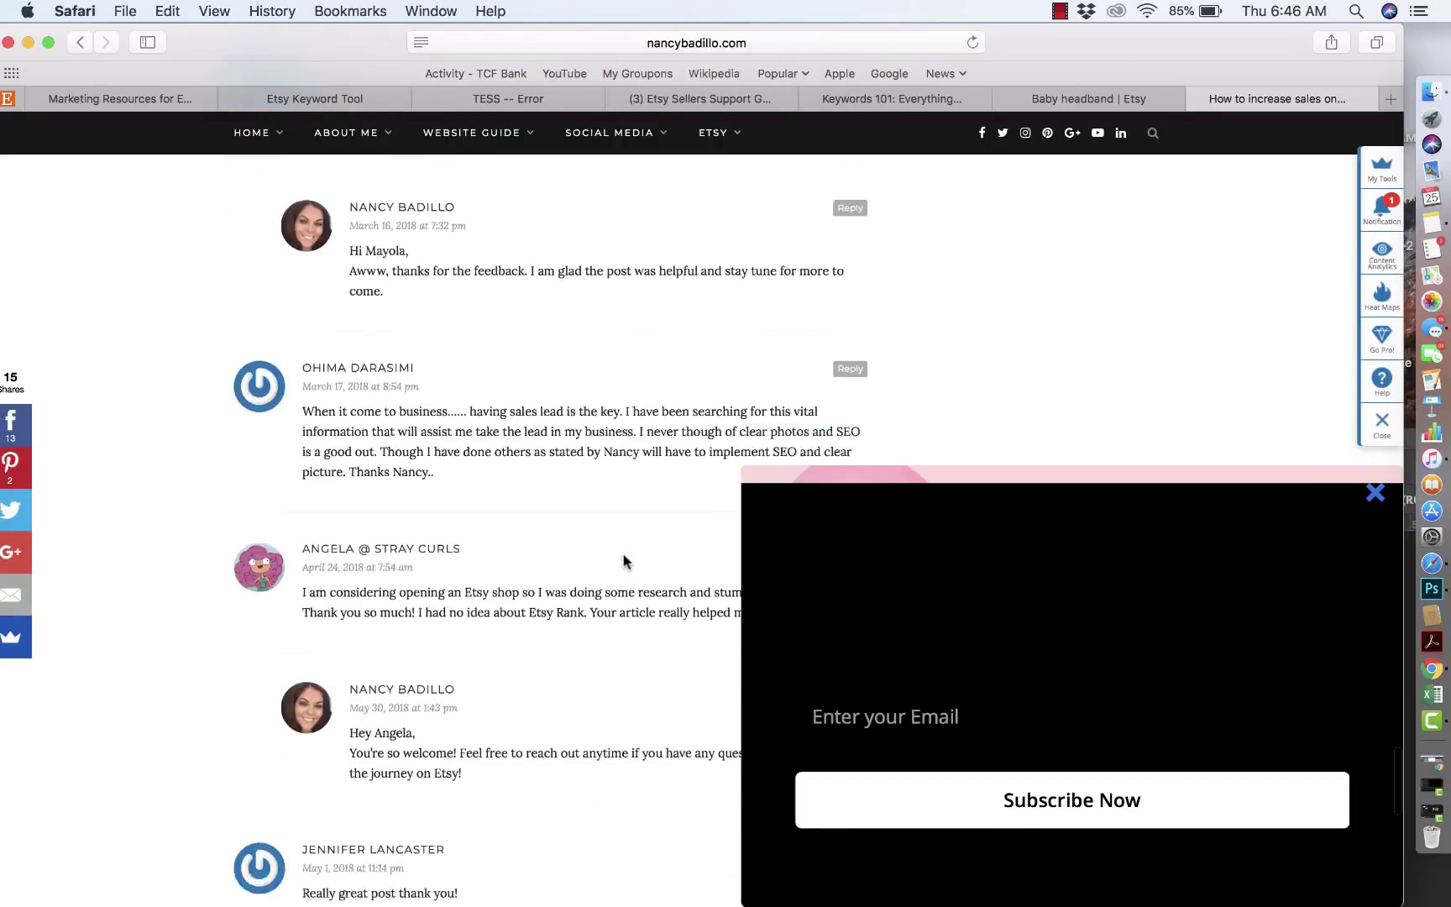
scroll(623, 561, "down", 5)
scroll(626, 557, "up", 12)
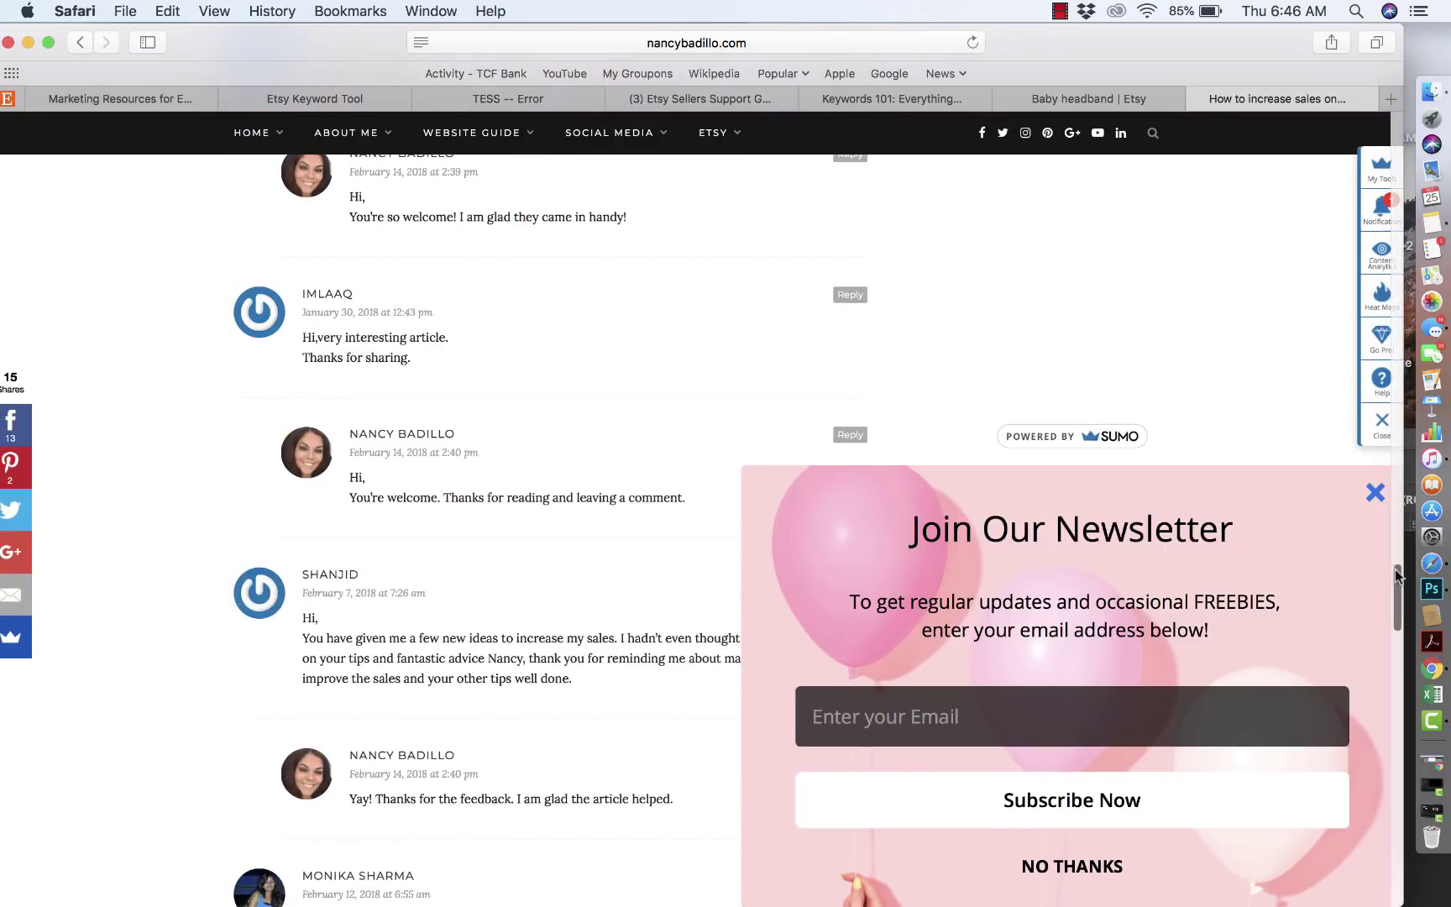
left_click(1375, 492)
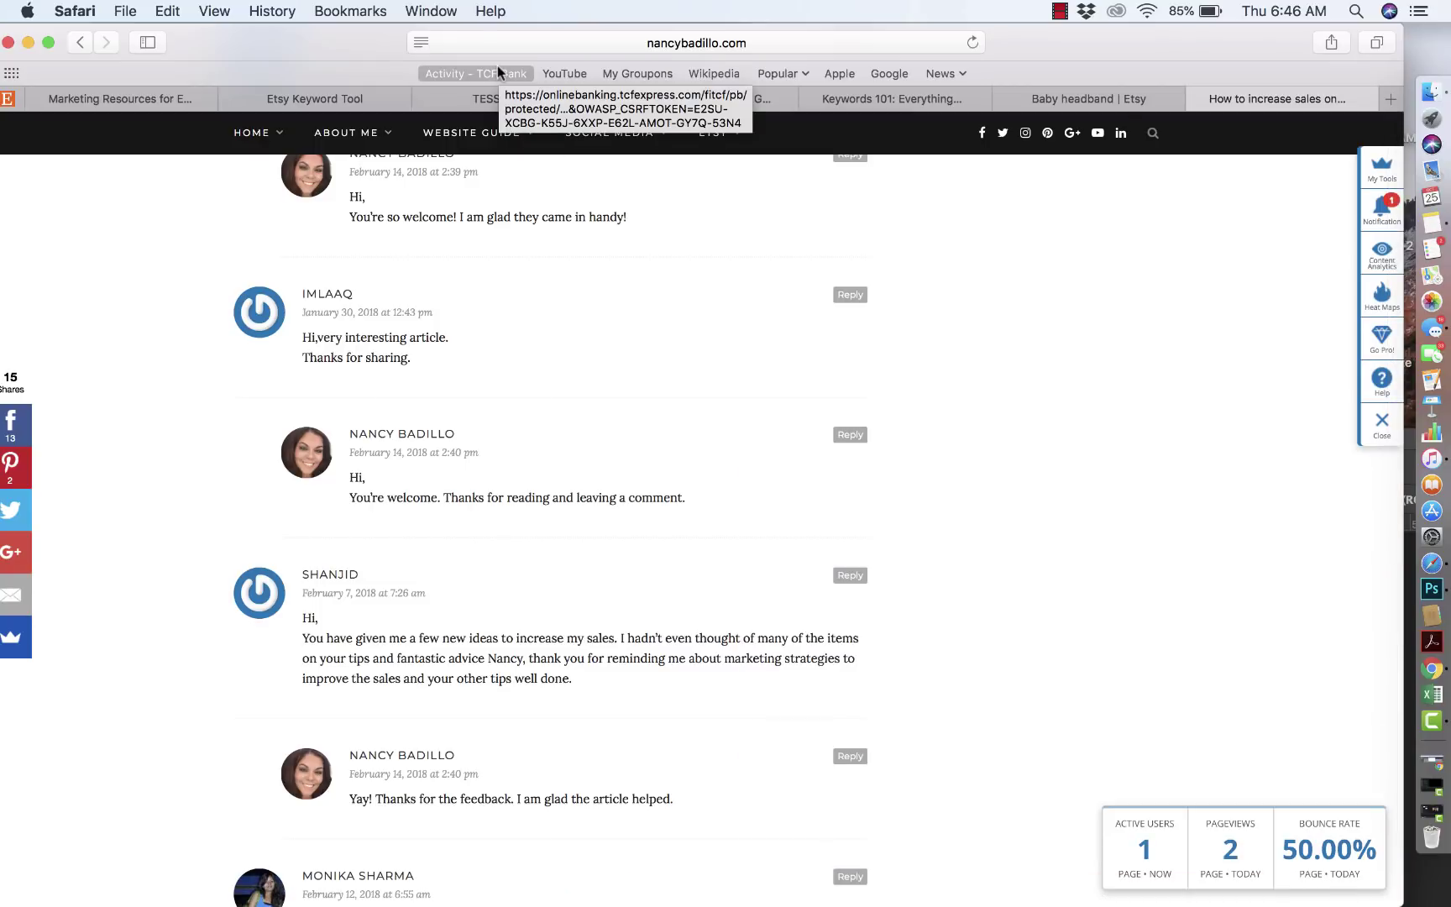
scroll(529, 219, "up", 5)
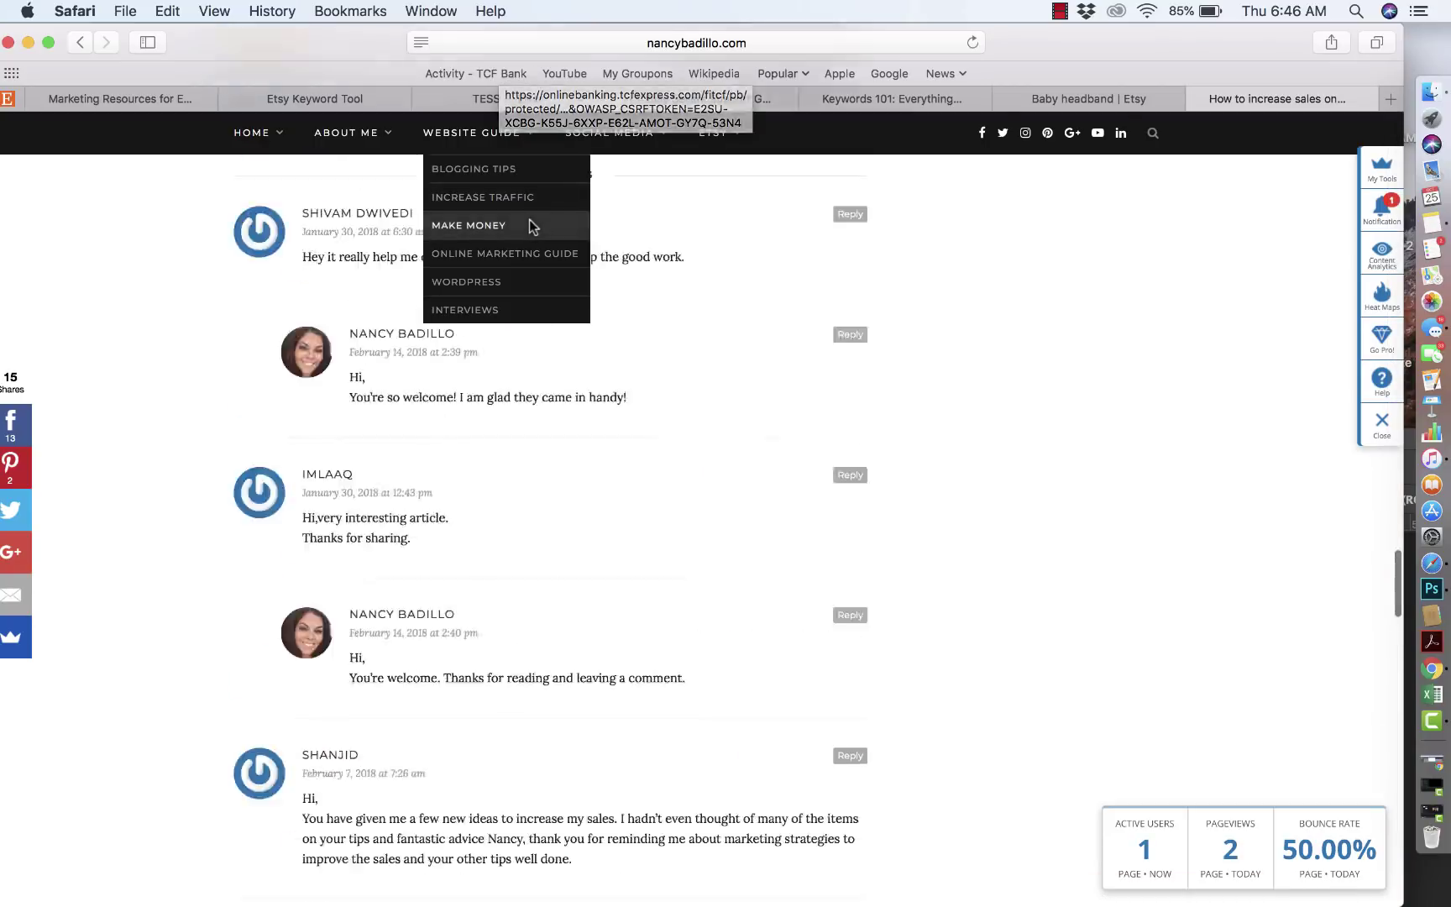
- Return to the Google results for "increase etsy sales" and review the organic listings, videos and featured snippet
left_click(79, 42)
scroll(653, 568, "down", 3)
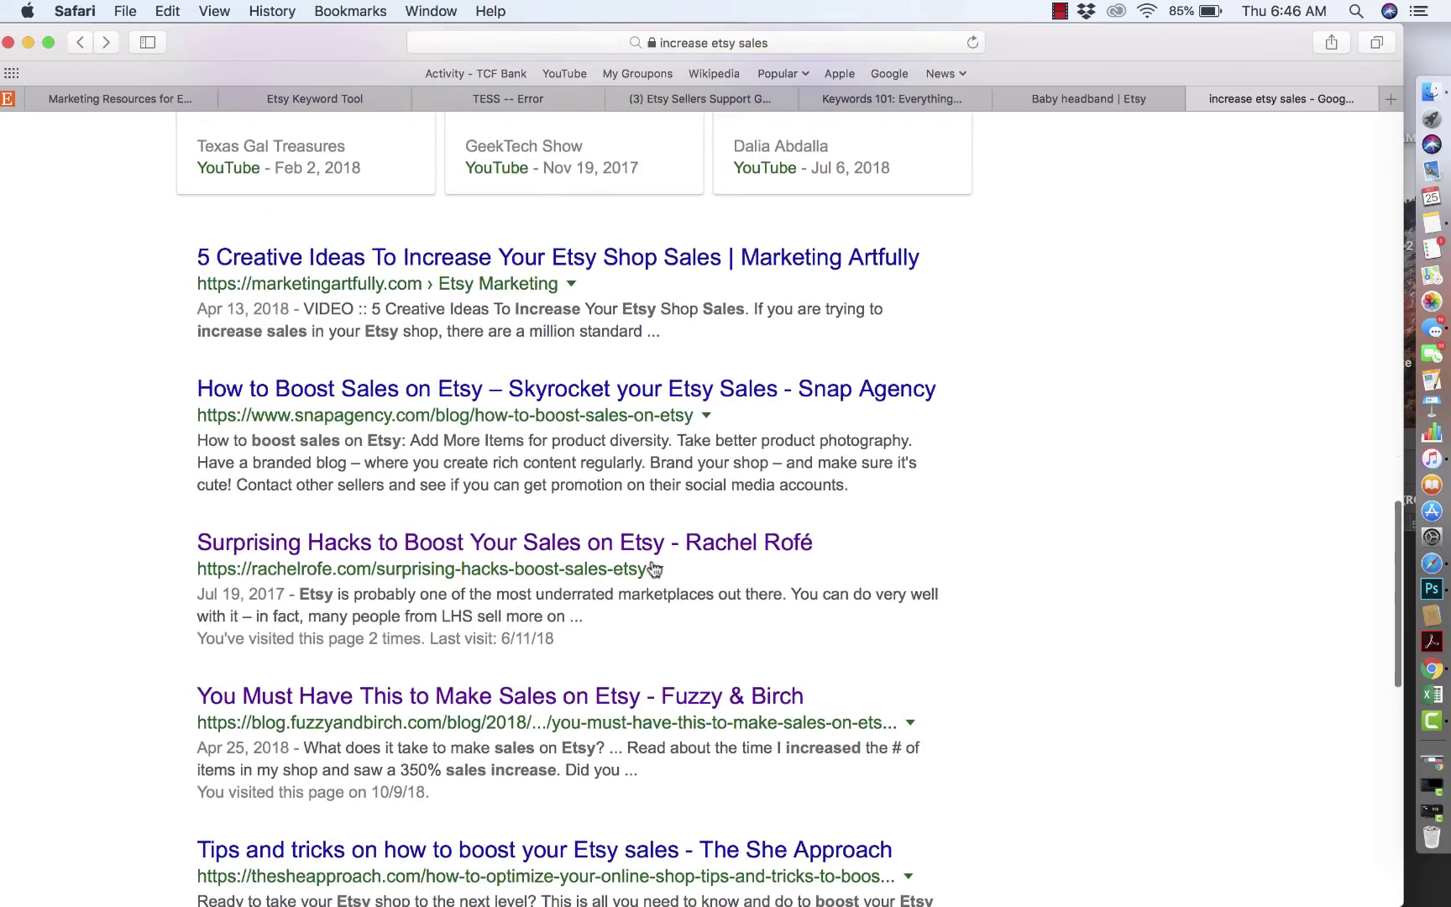
scroll(613, 656, "up", 6)
scroll(627, 624, "up", 9)
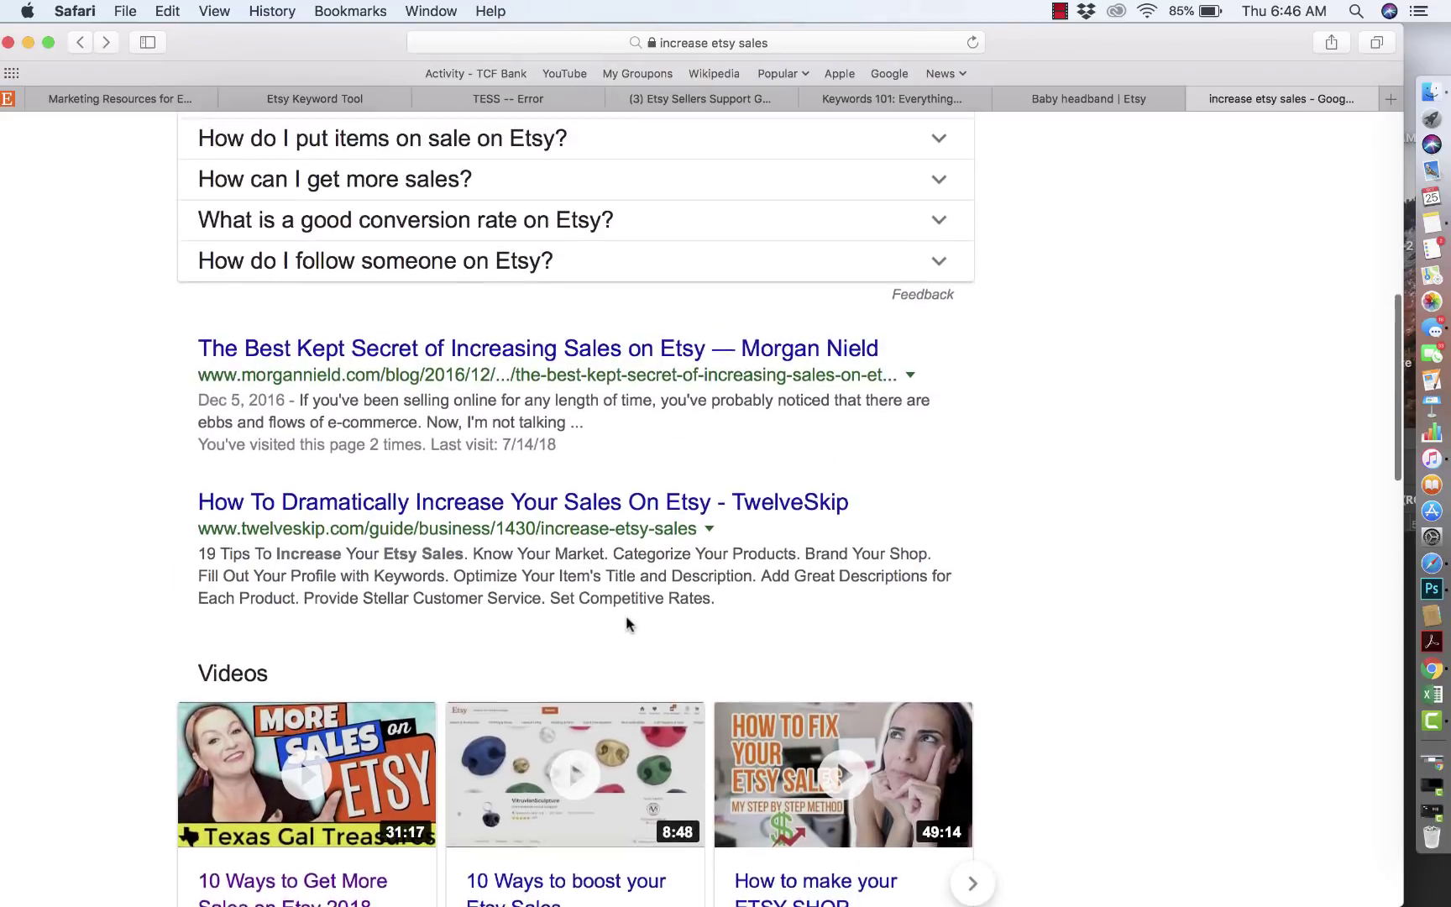
scroll(628, 623, "up", 6)
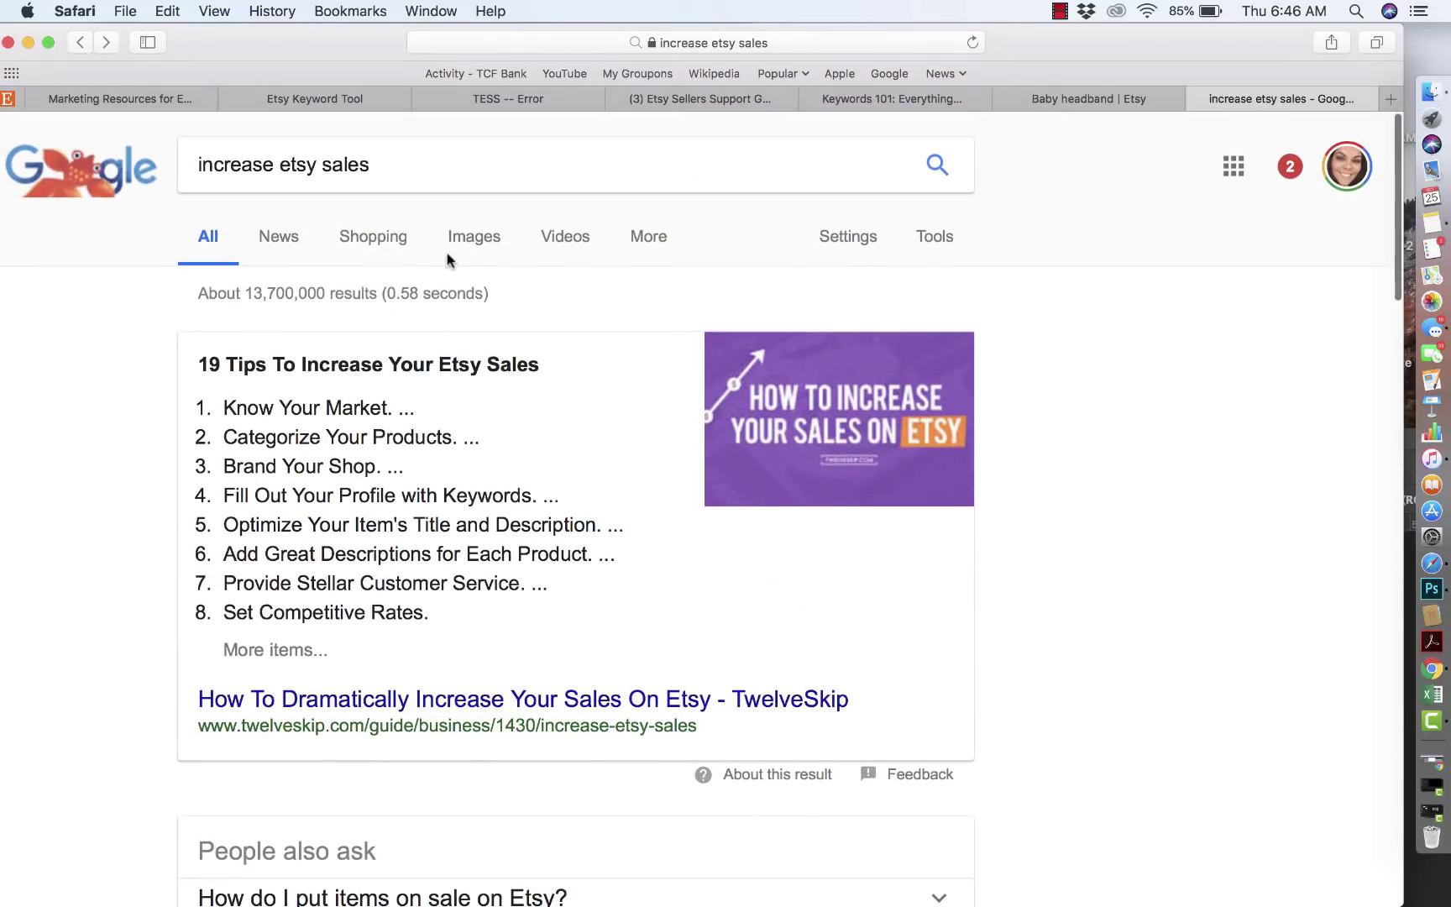
- Show the Google image results for "increase etsy sales" and look through the images that rank for it
left_click(460, 243)
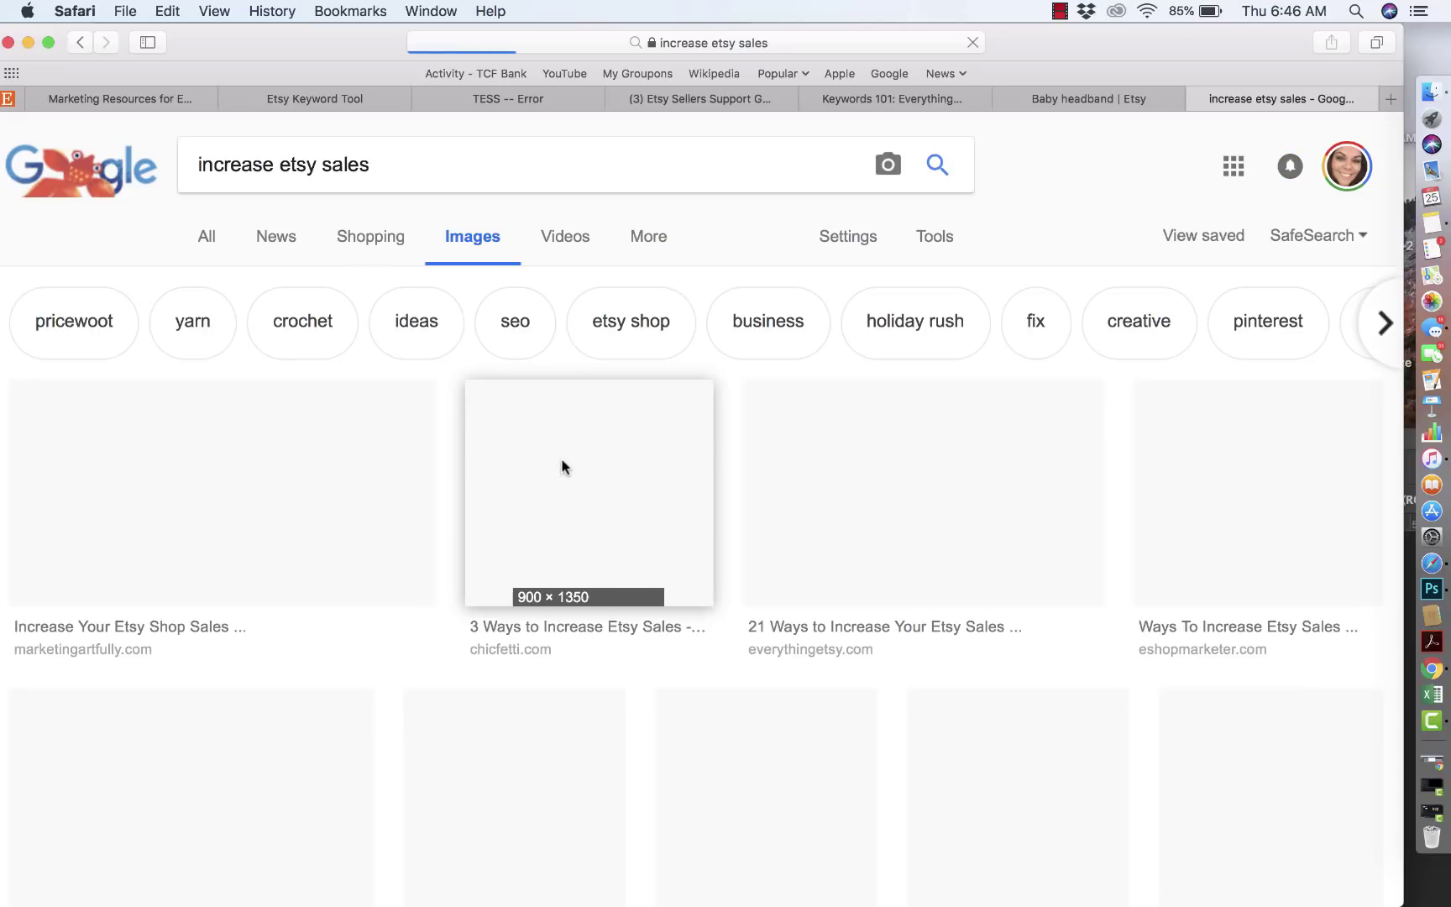
scroll(538, 454, "down", 3)
scroll(538, 454, "down", 12)
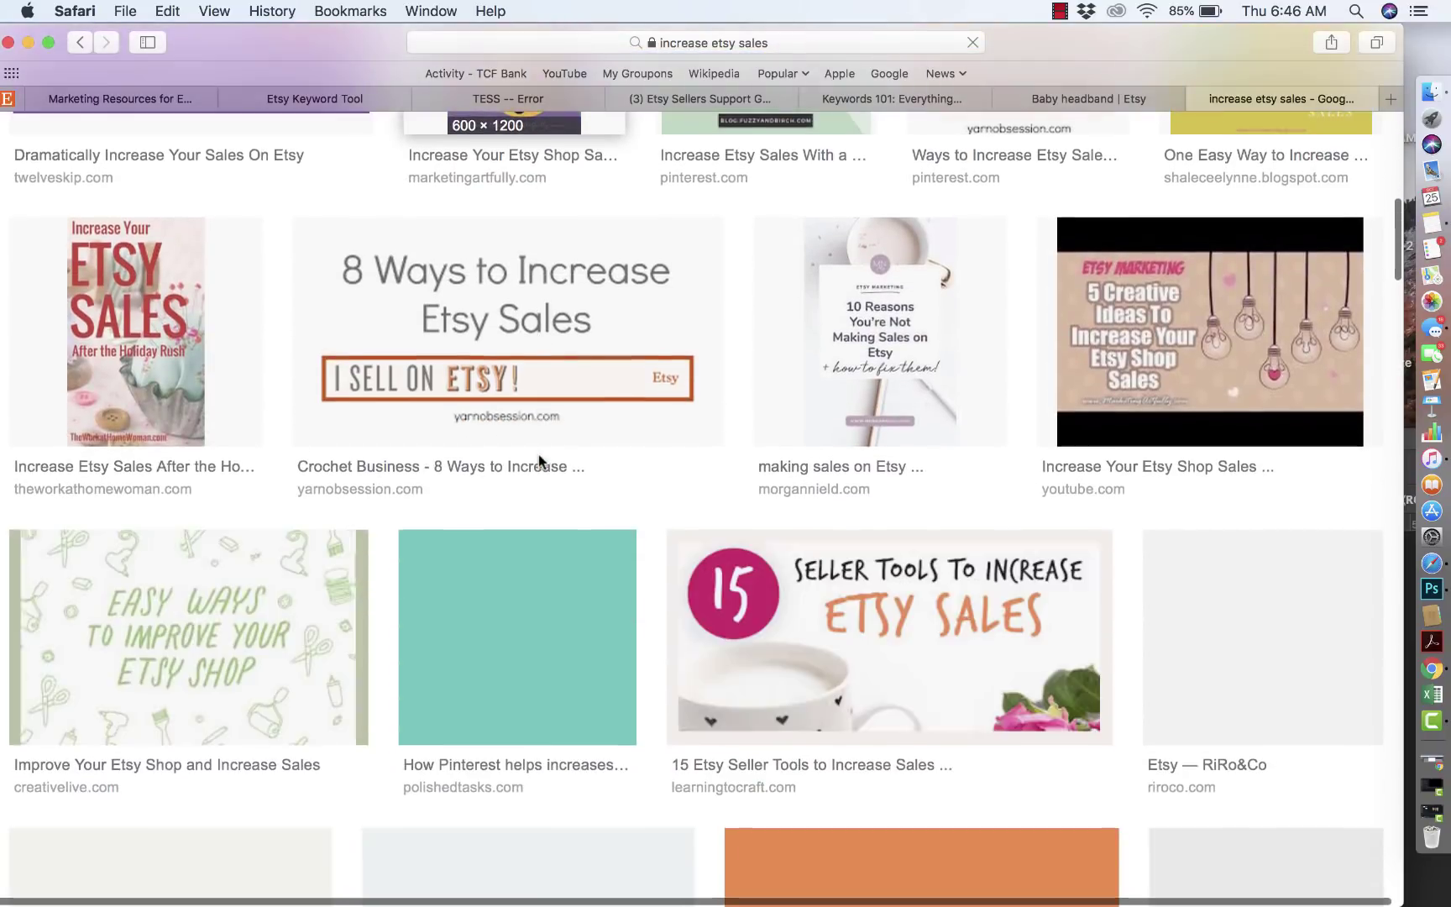
scroll(538, 454, "down", 8)
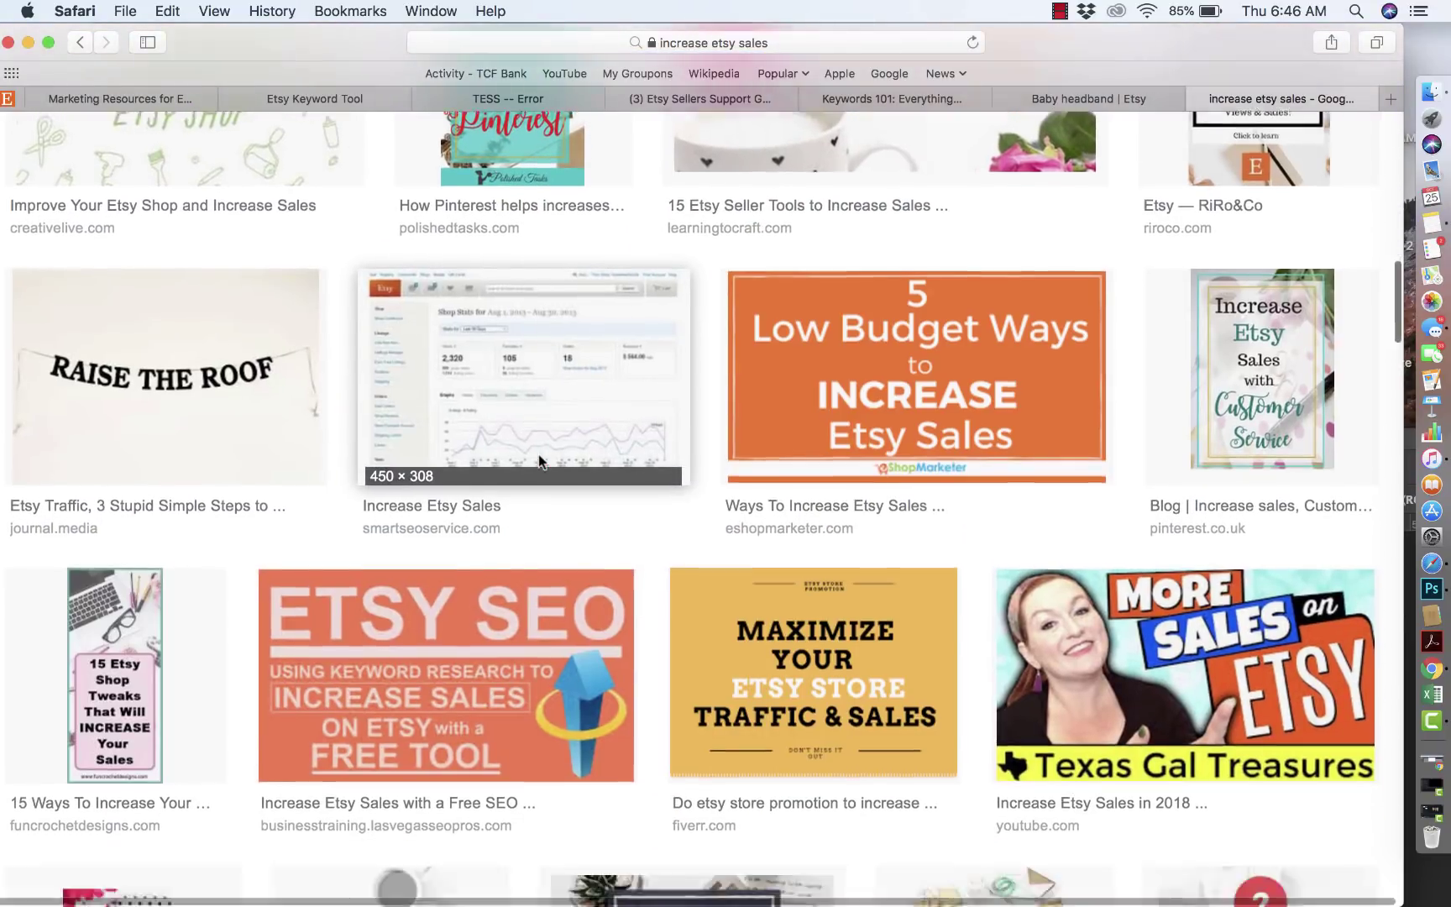
scroll(539, 454, "down", 7)
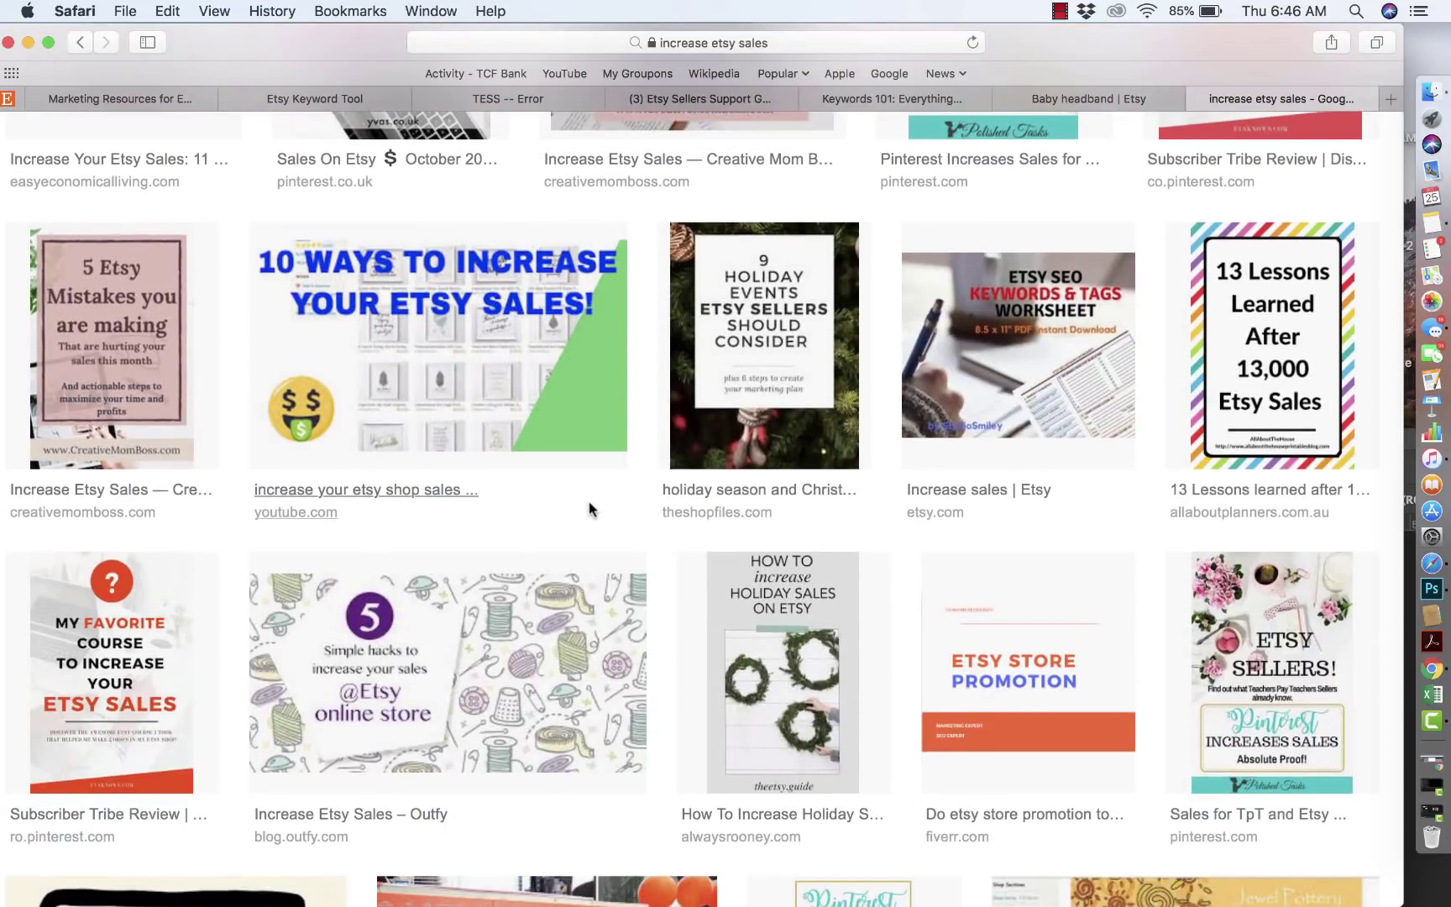
scroll(589, 502, "down", 15)
scroll(589, 501, "up", 5)
scroll(589, 507, "up", 15)
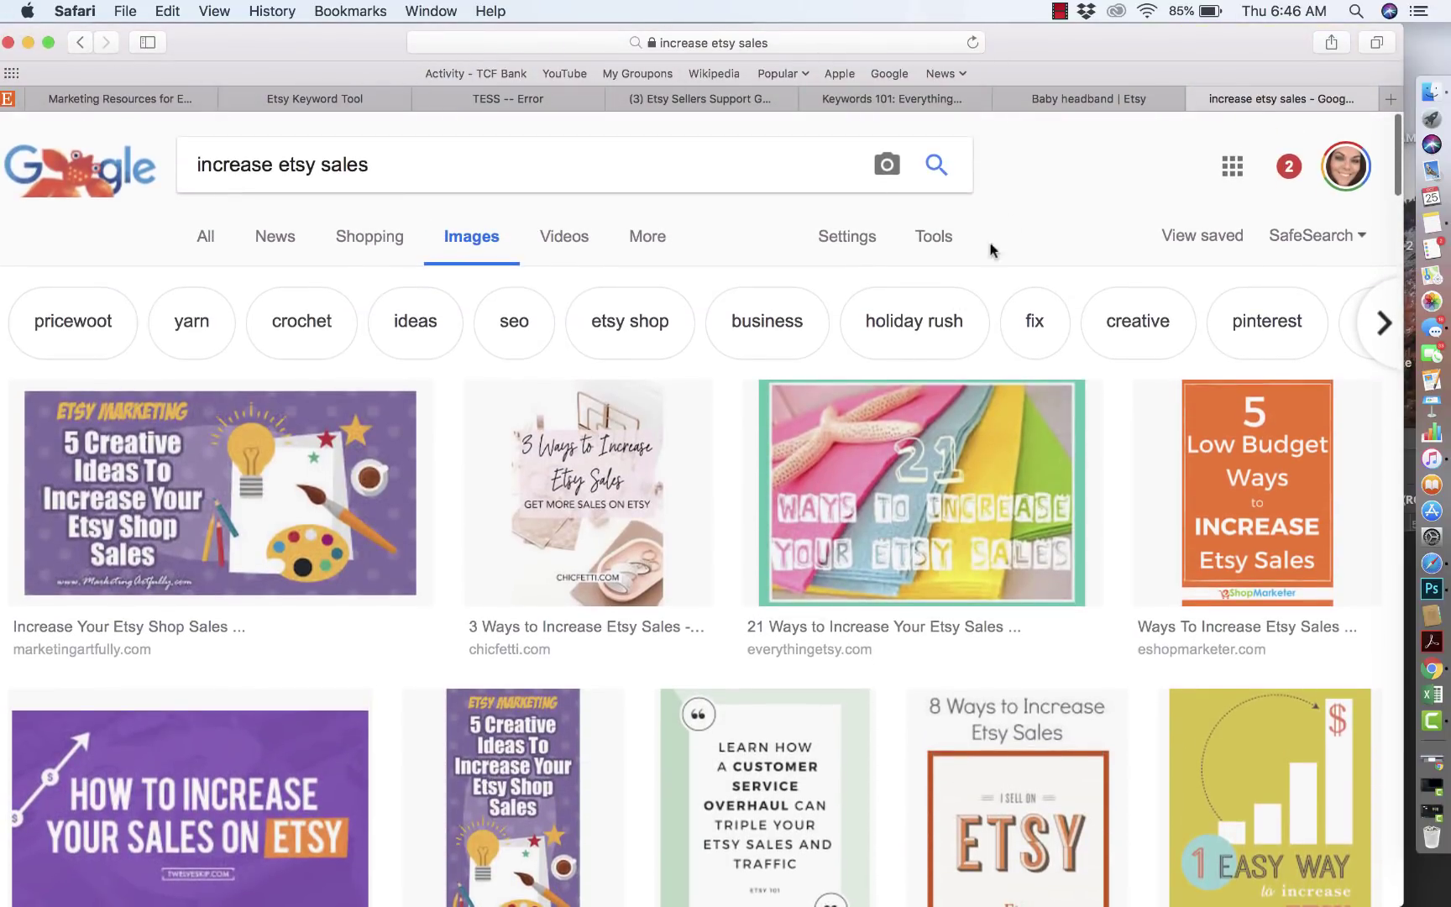
- Revisit the Etsy listings, switch to the open eRank Keyword Tool page and examine the competition, demand and statistics for "baby headband"
left_click(1059, 107)
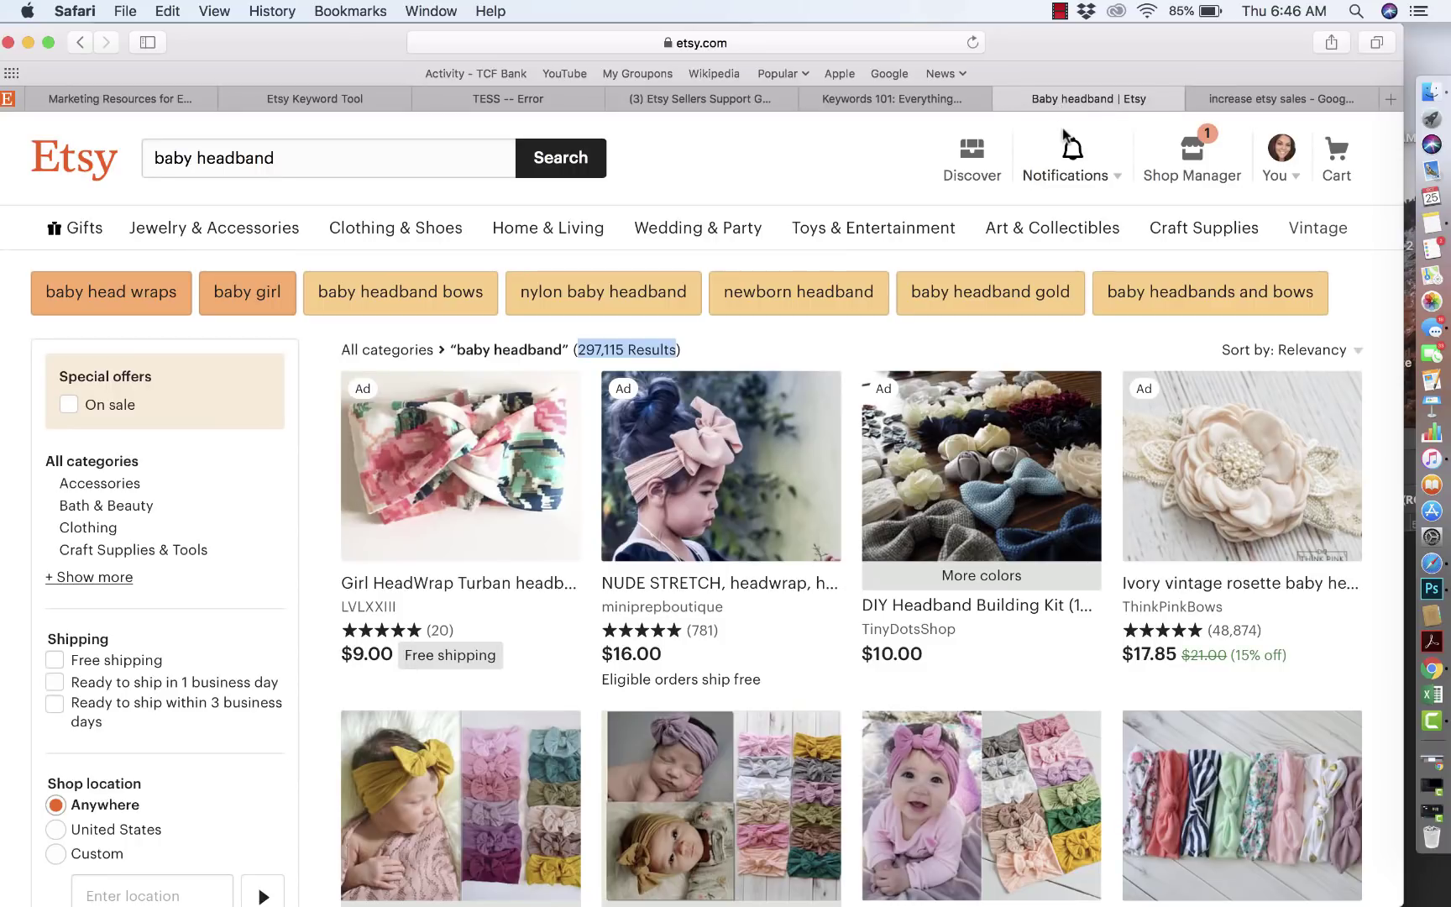
left_click(344, 98)
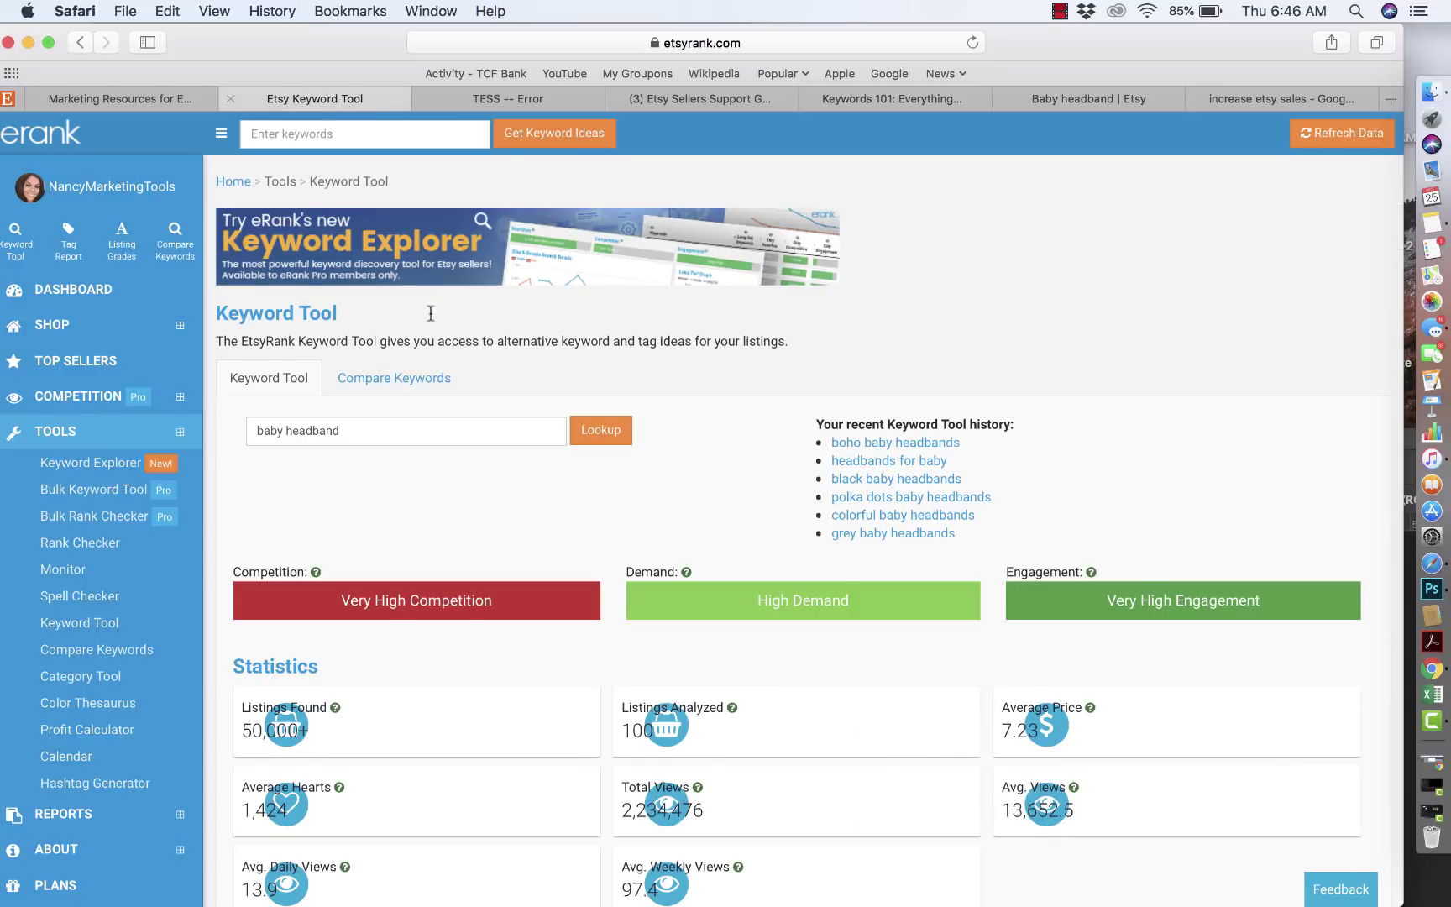
scroll(464, 355, "down", 4)
scroll(463, 355, "up", 4)
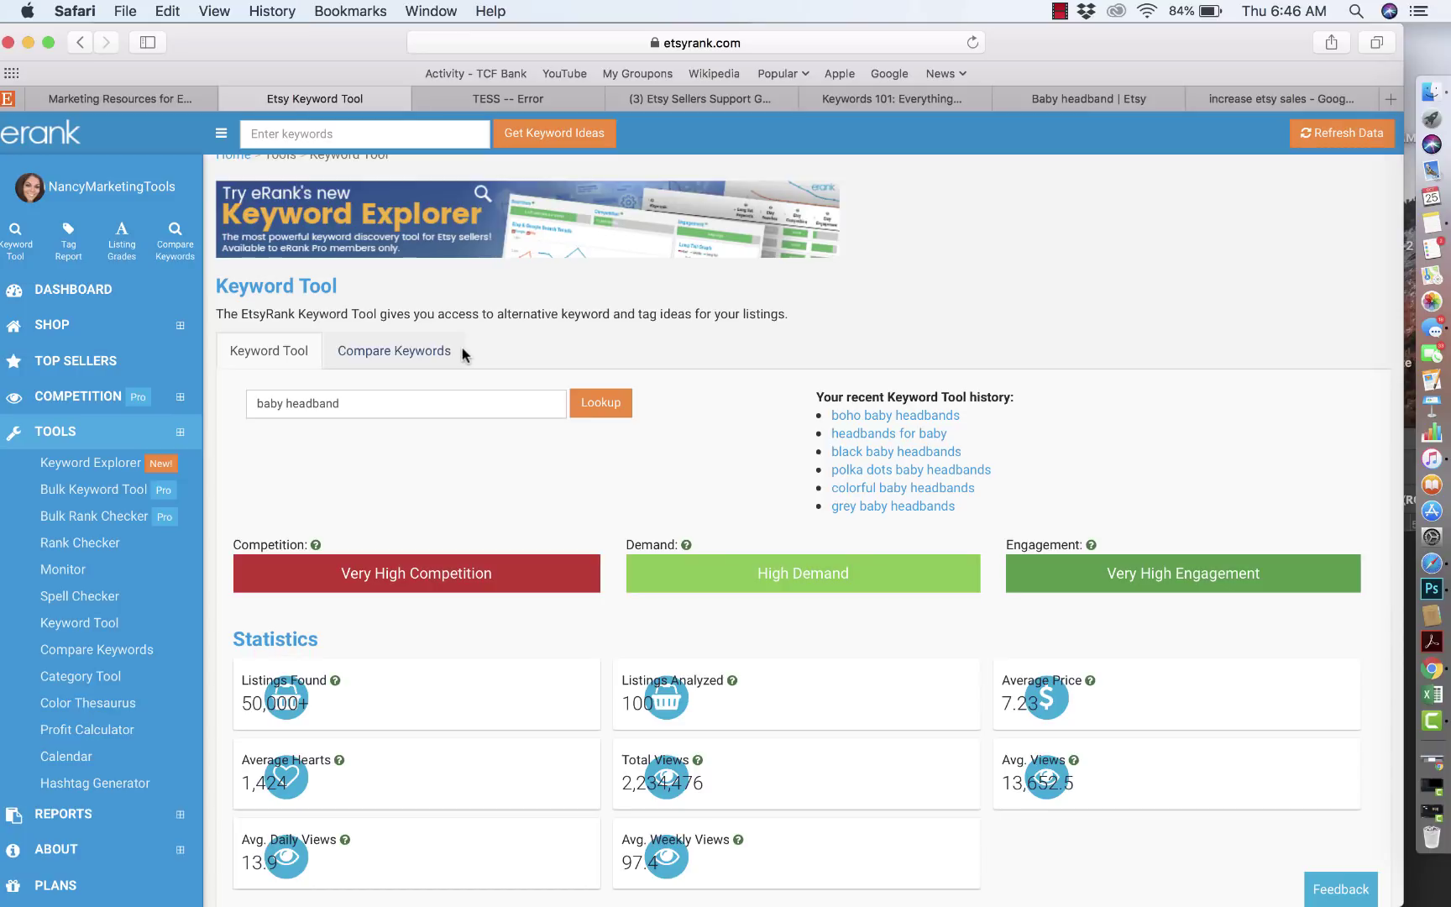
scroll(494, 482, "down", 2)
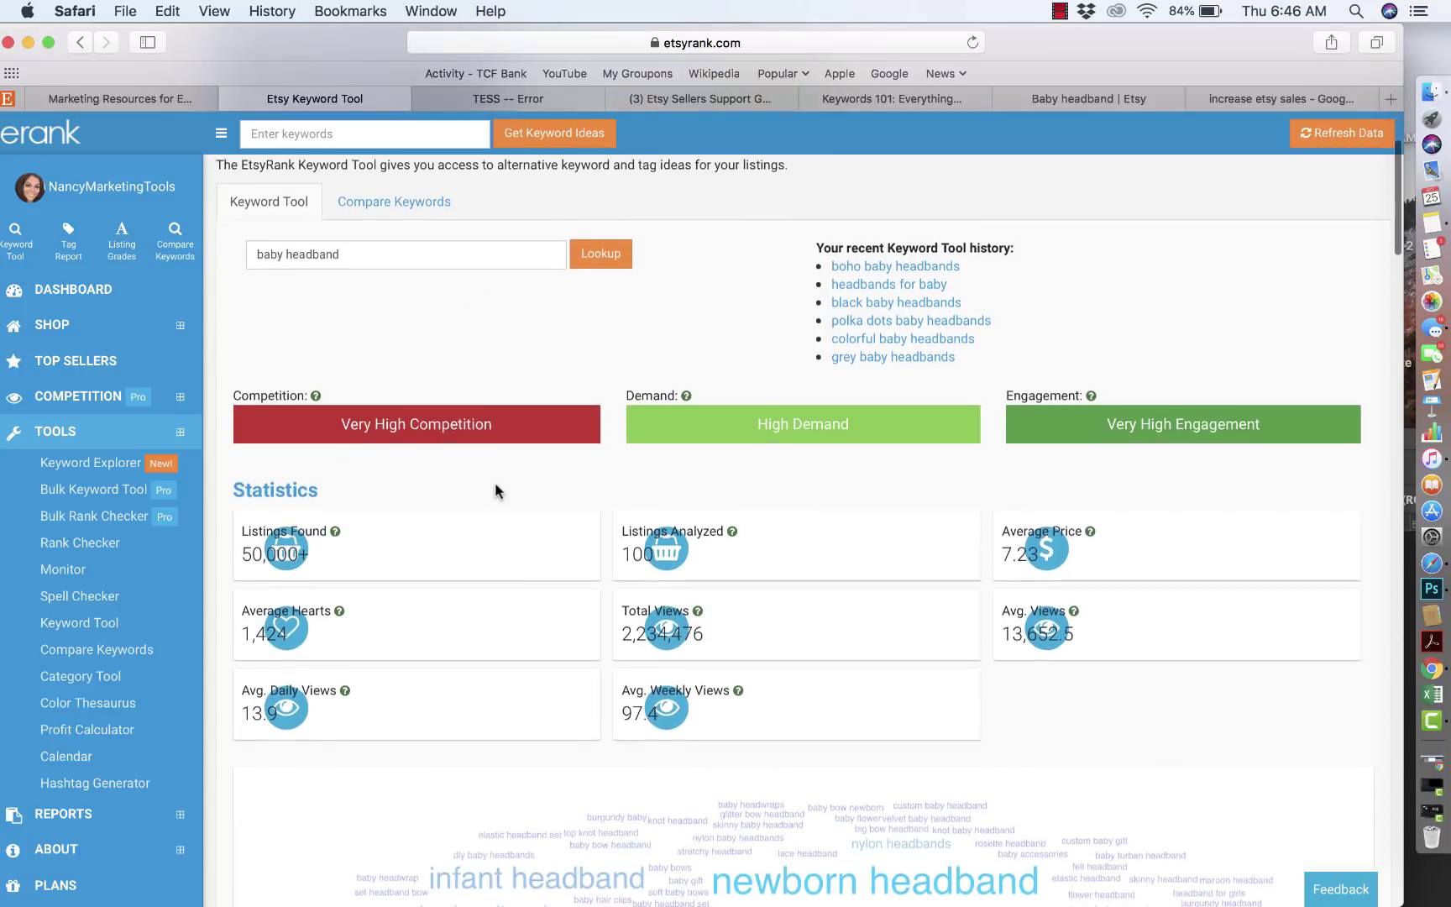
scroll(495, 482, "up", 2)
scroll(495, 482, "down", 3)
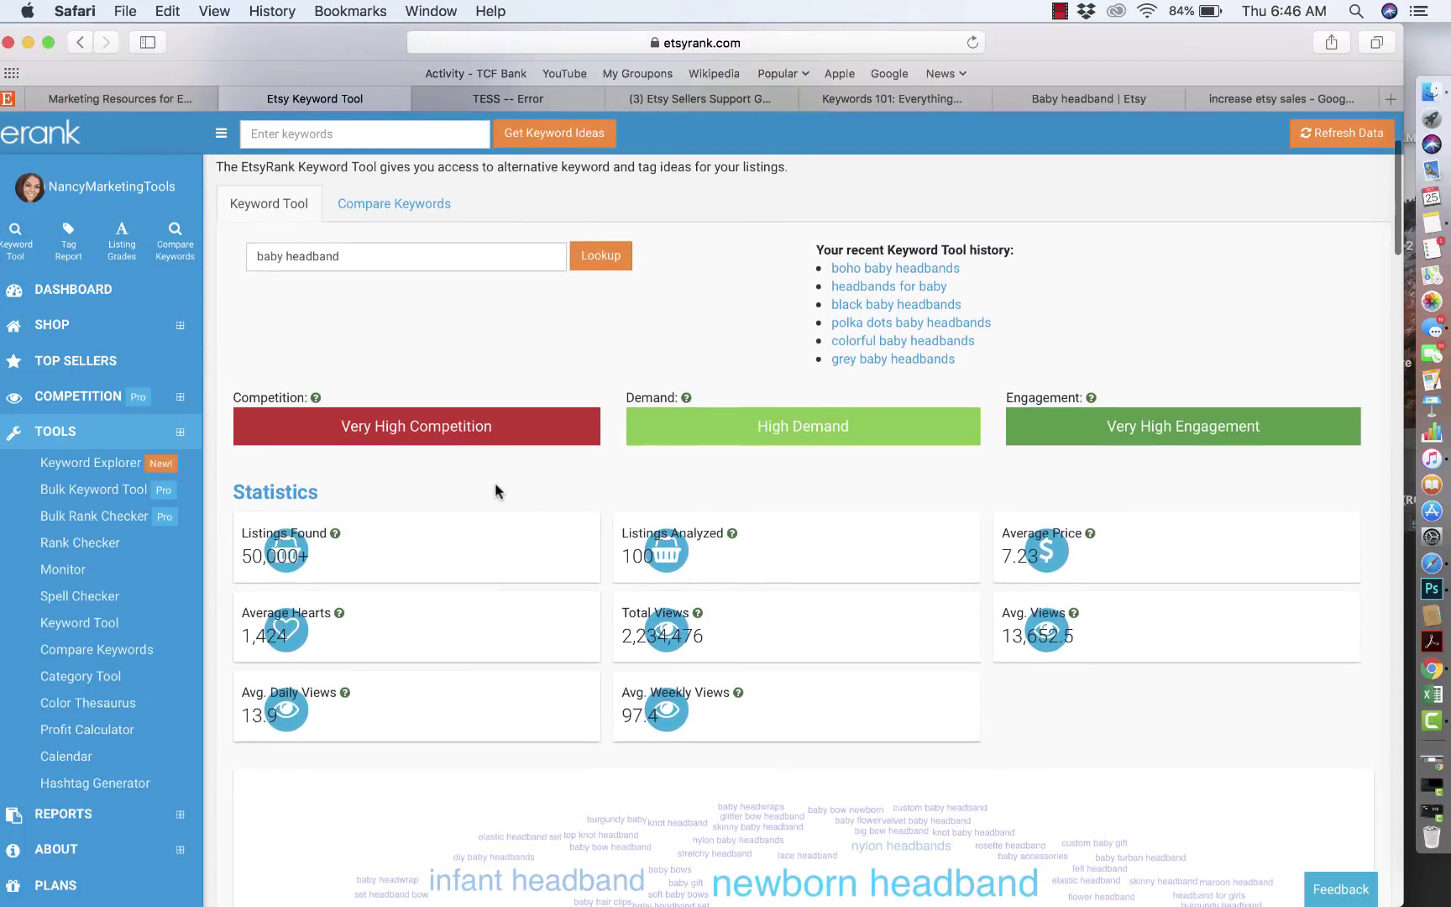
scroll(485, 492, "down", 1)
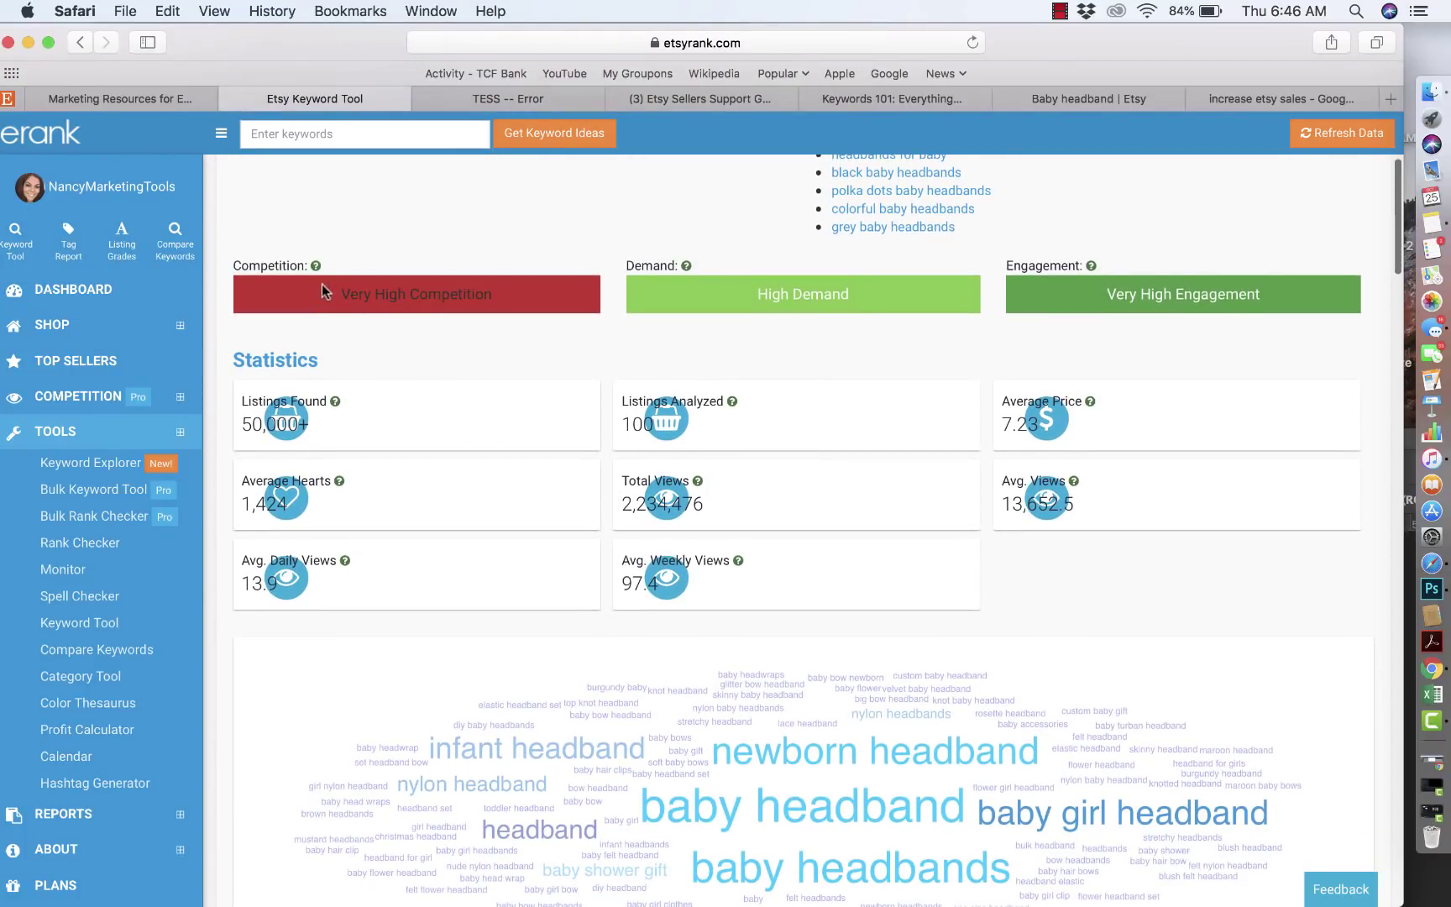
mouse_move(320, 273)
mouse_move(317, 267)
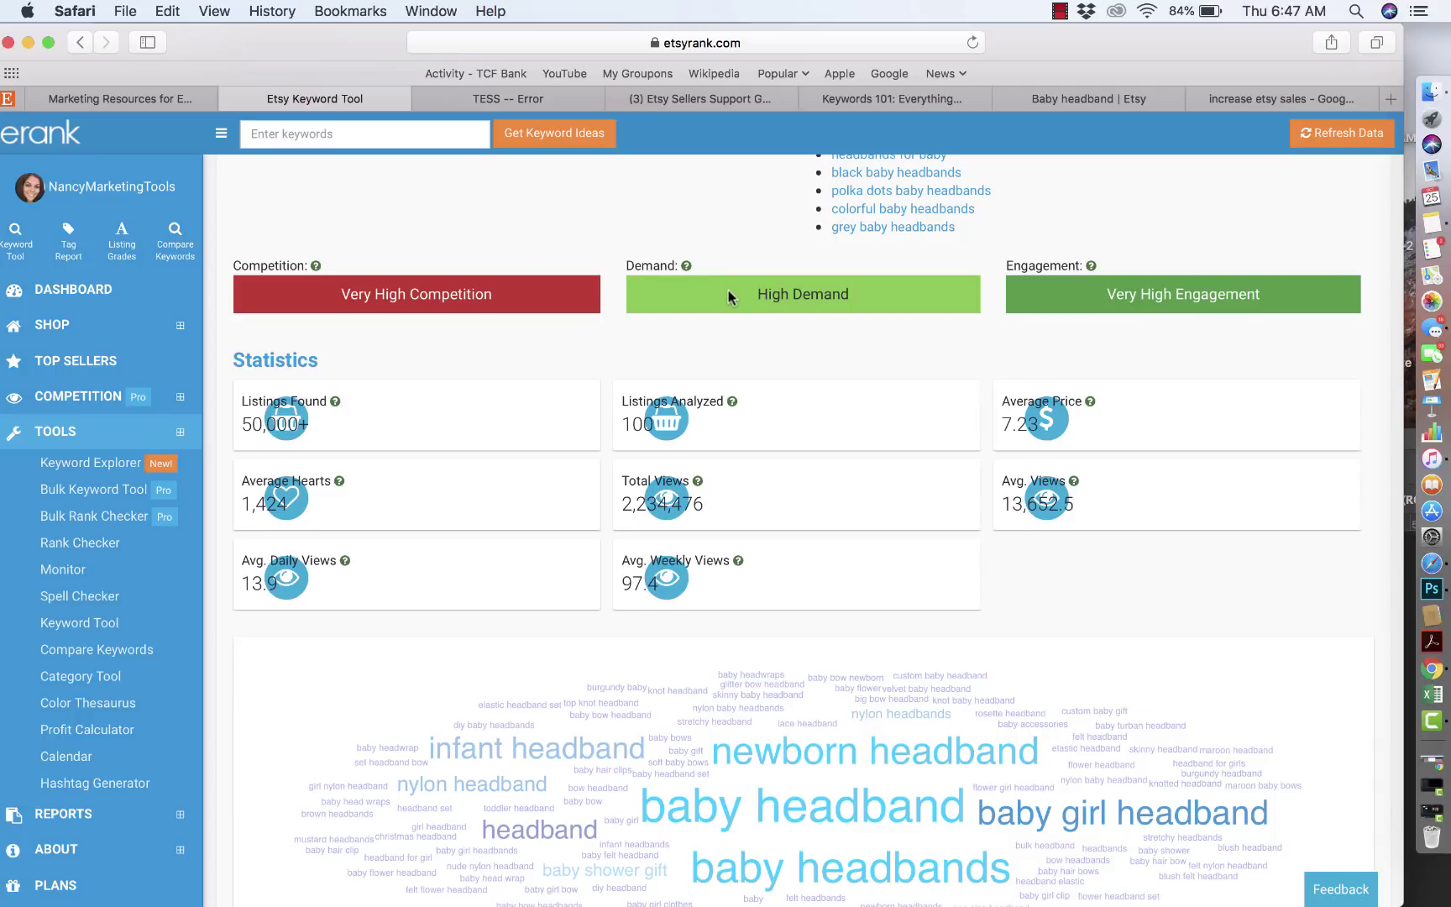
- Look over the keyword cloud and the first related tags for "baby headband"
scroll(760, 392, "up", 5)
scroll(745, 557, "down", 10)
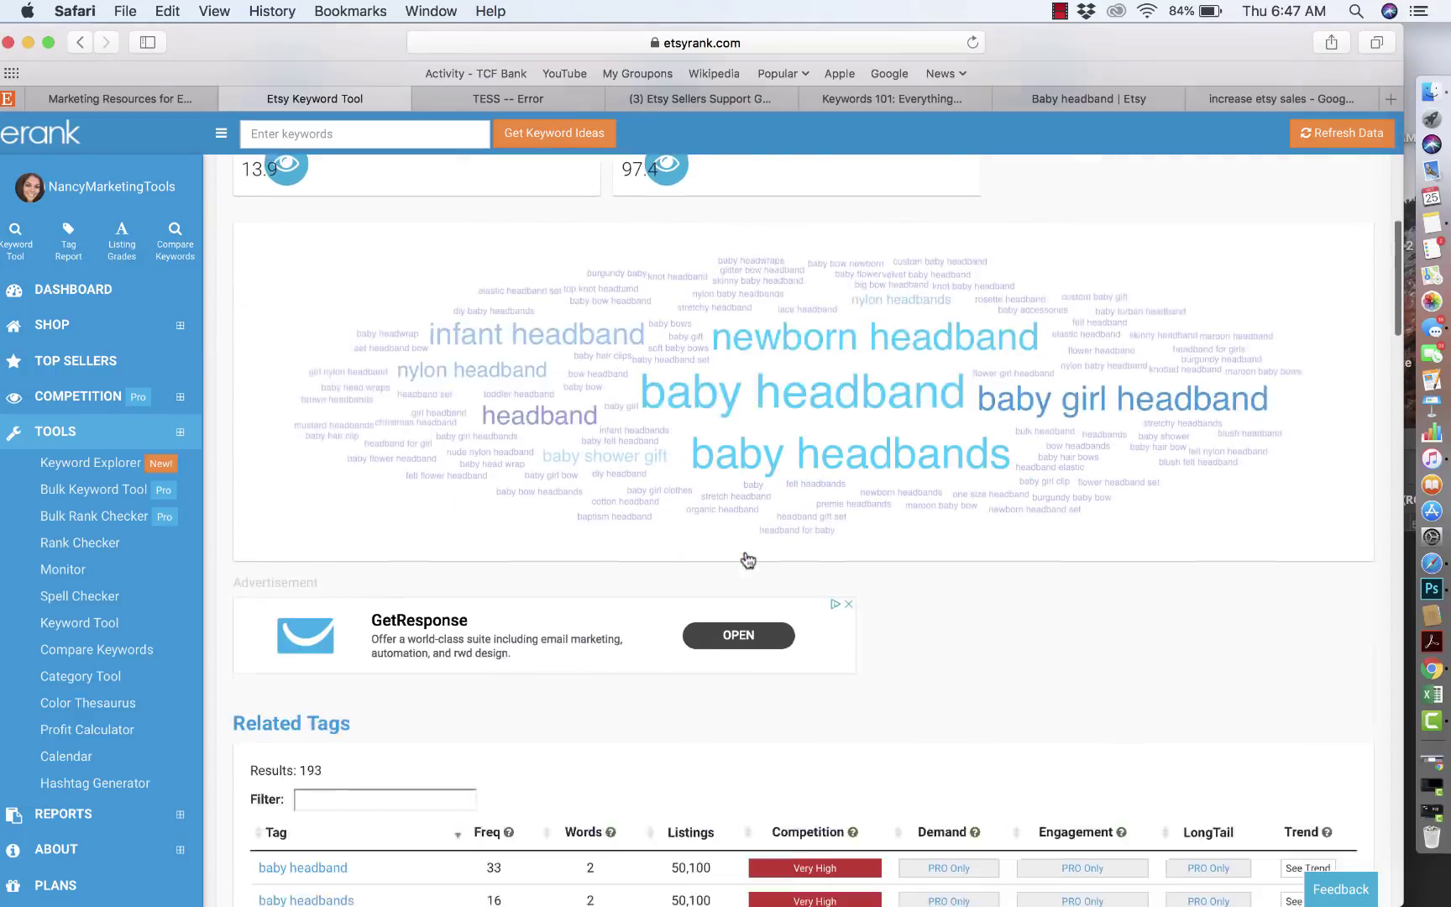
scroll(745, 557, "up", 9)
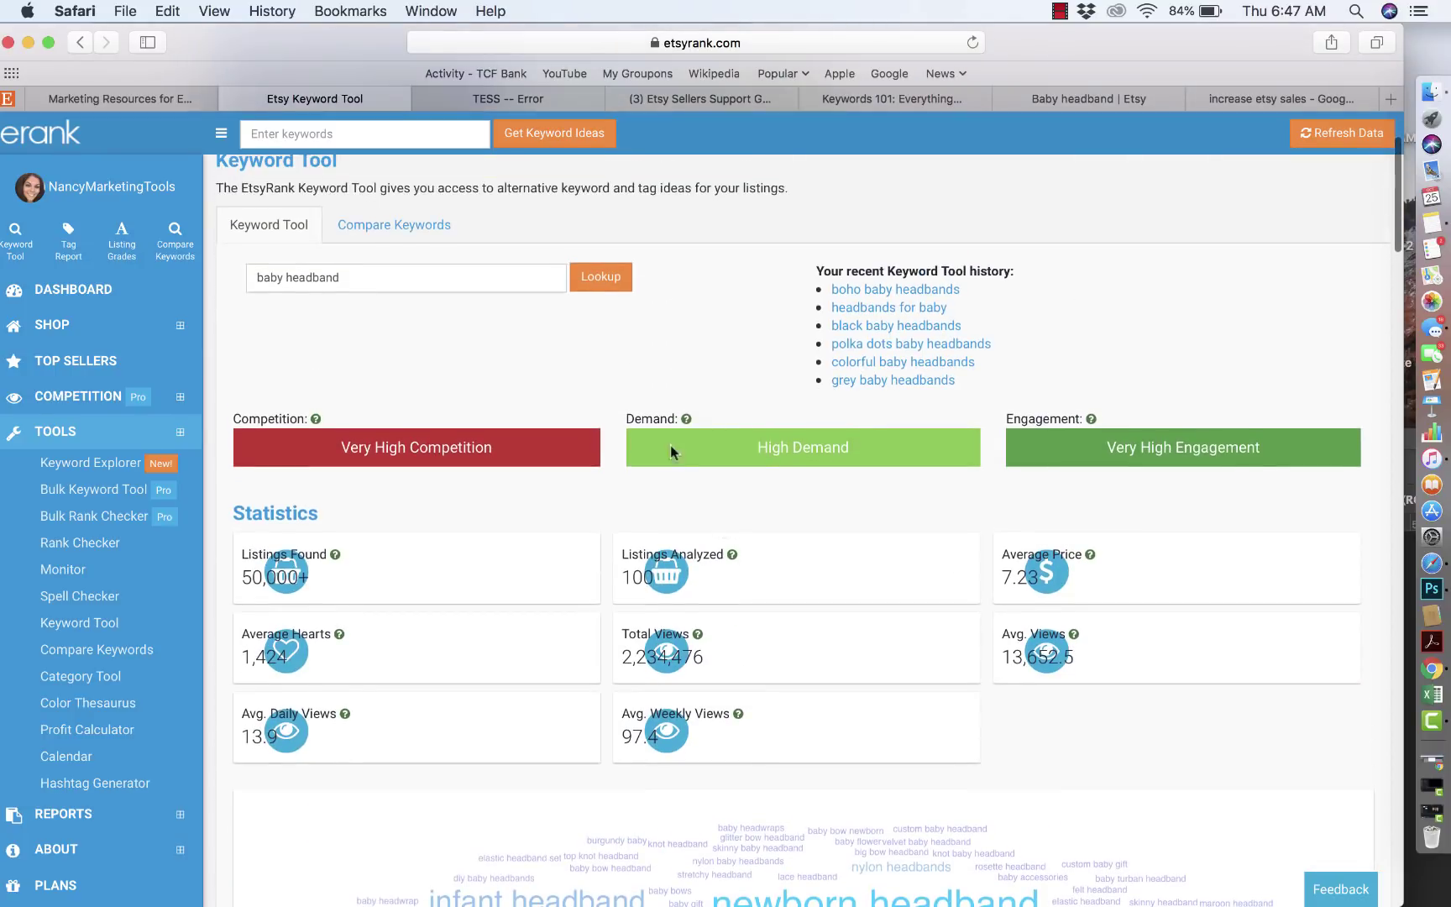
- Run the keyword lookup for "baby headband" again and examine the refreshed statistics and keyword cloud
left_click(626, 277)
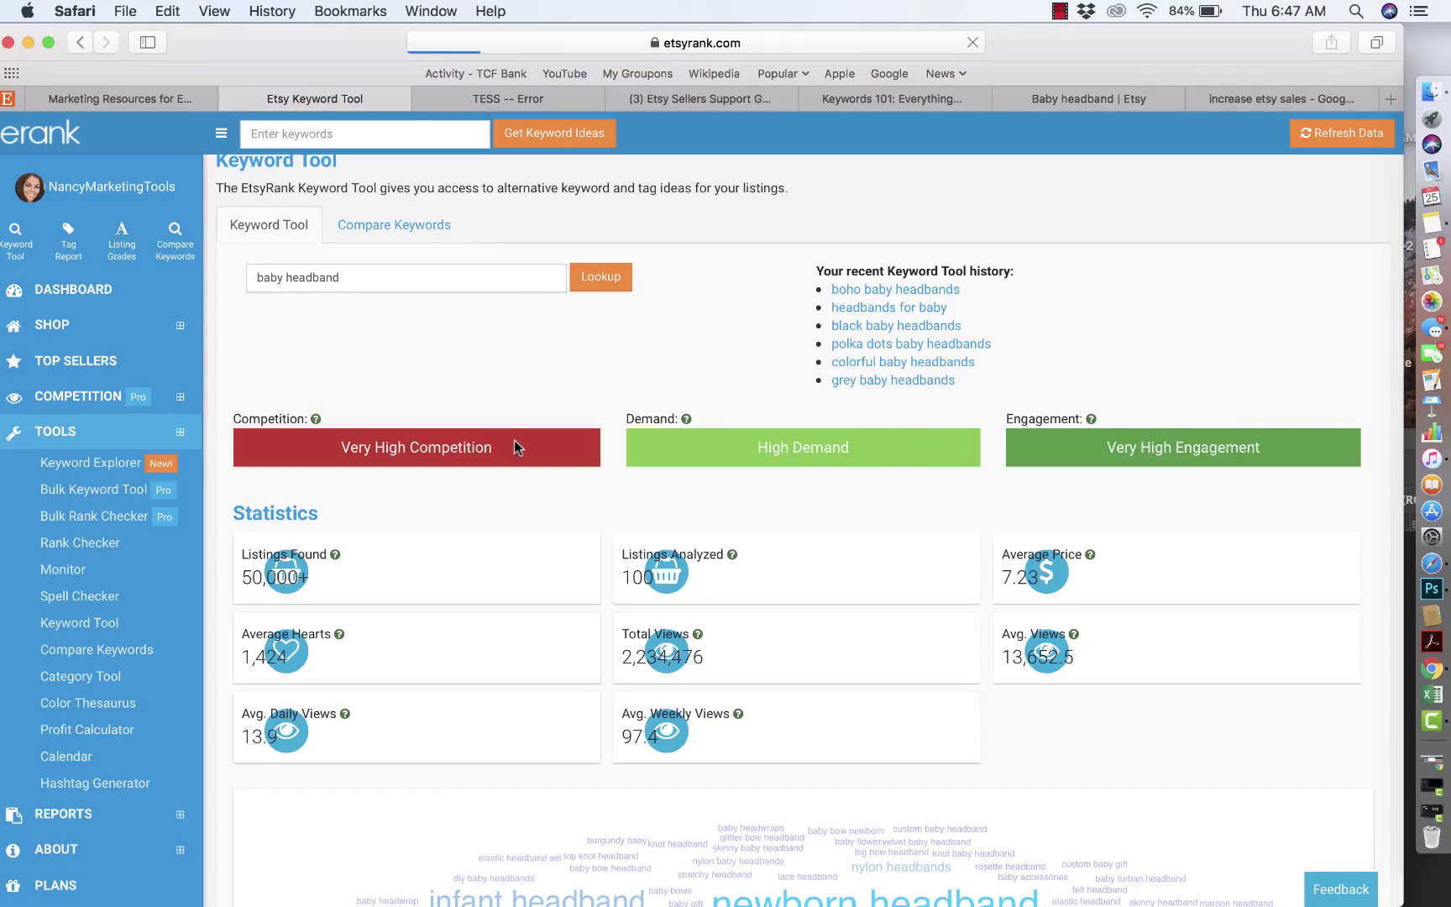
scroll(527, 541, "down", 3)
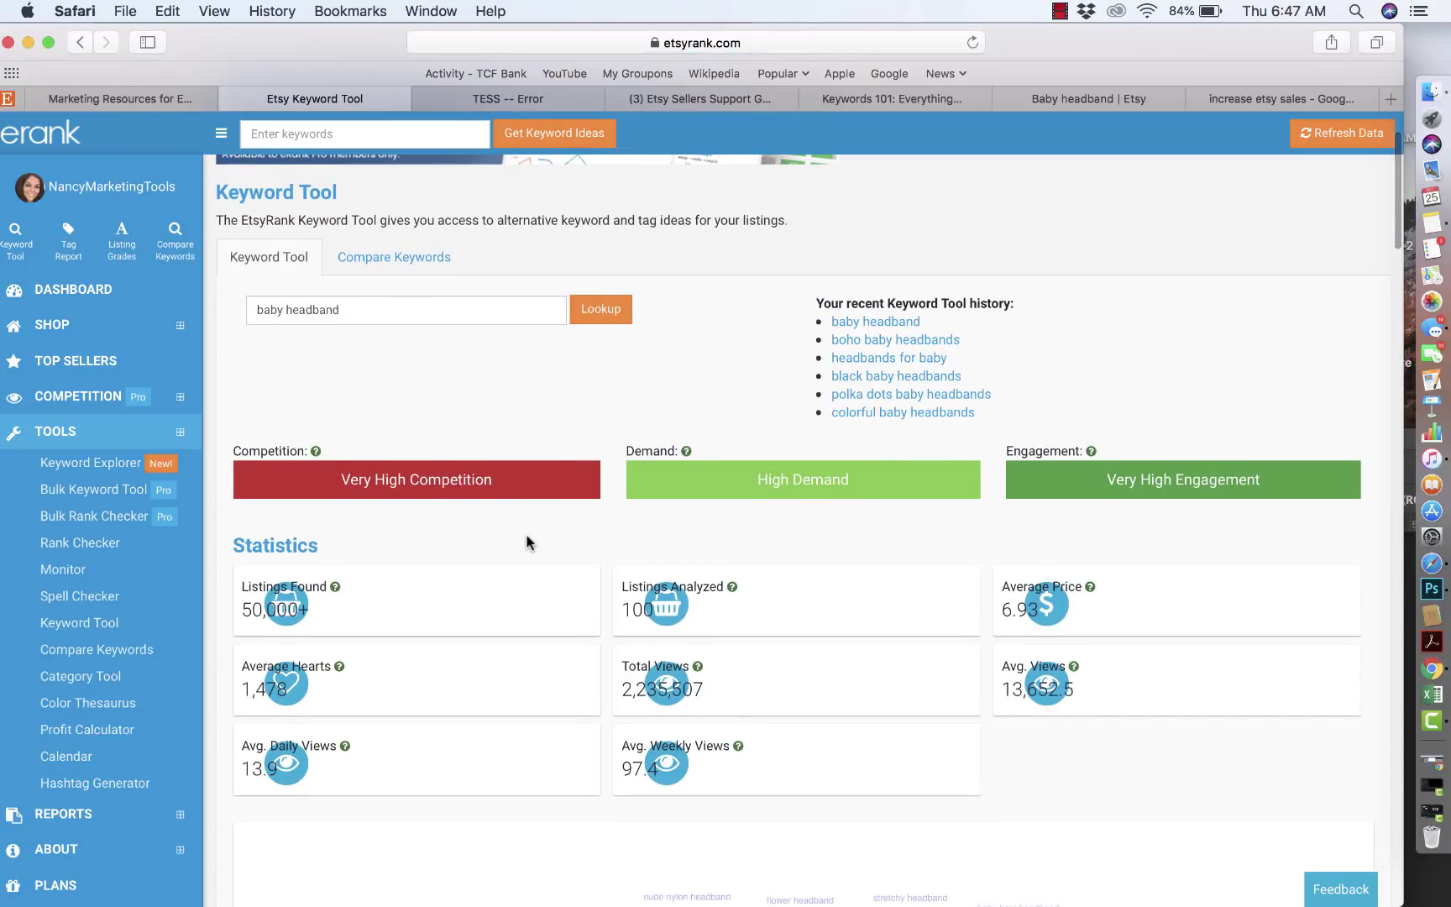
scroll(527, 541, "down", 1)
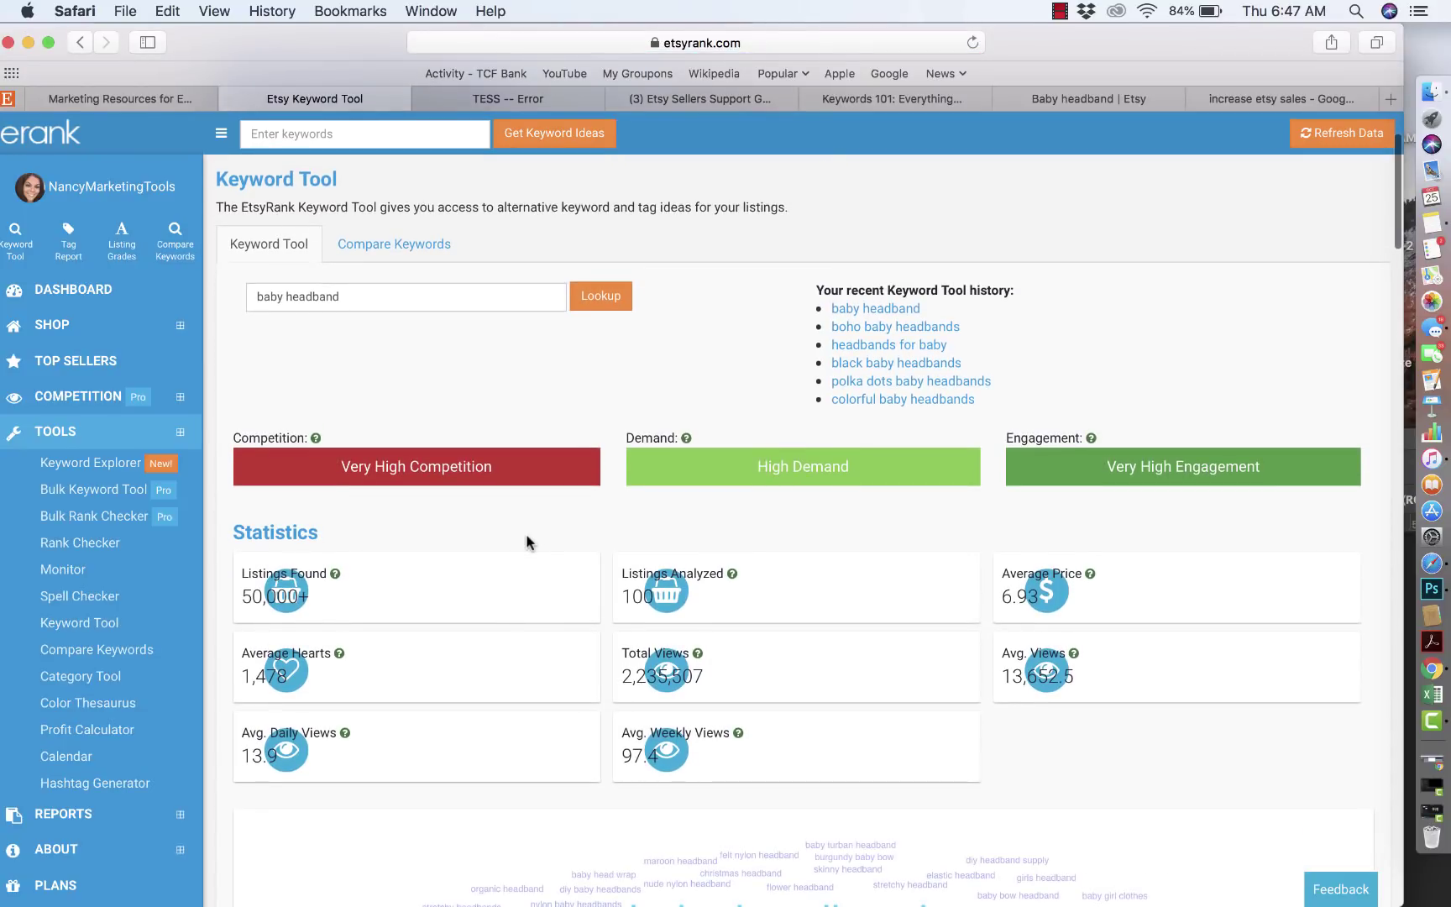
scroll(528, 542, "down", 4)
scroll(527, 542, "down", 5)
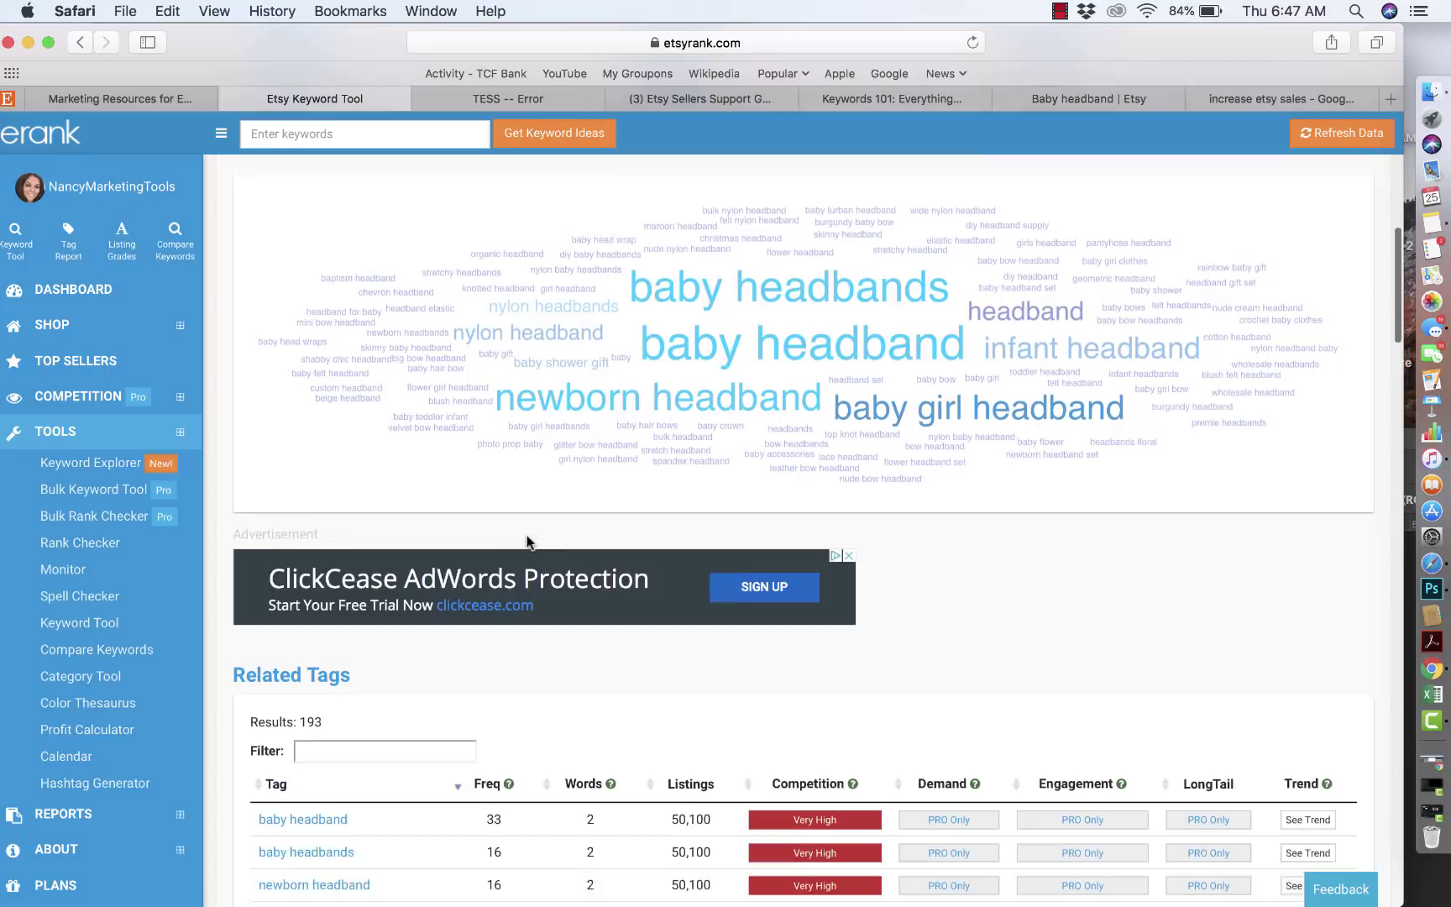
scroll(527, 541, "up", 6)
scroll(528, 542, "up", 2)
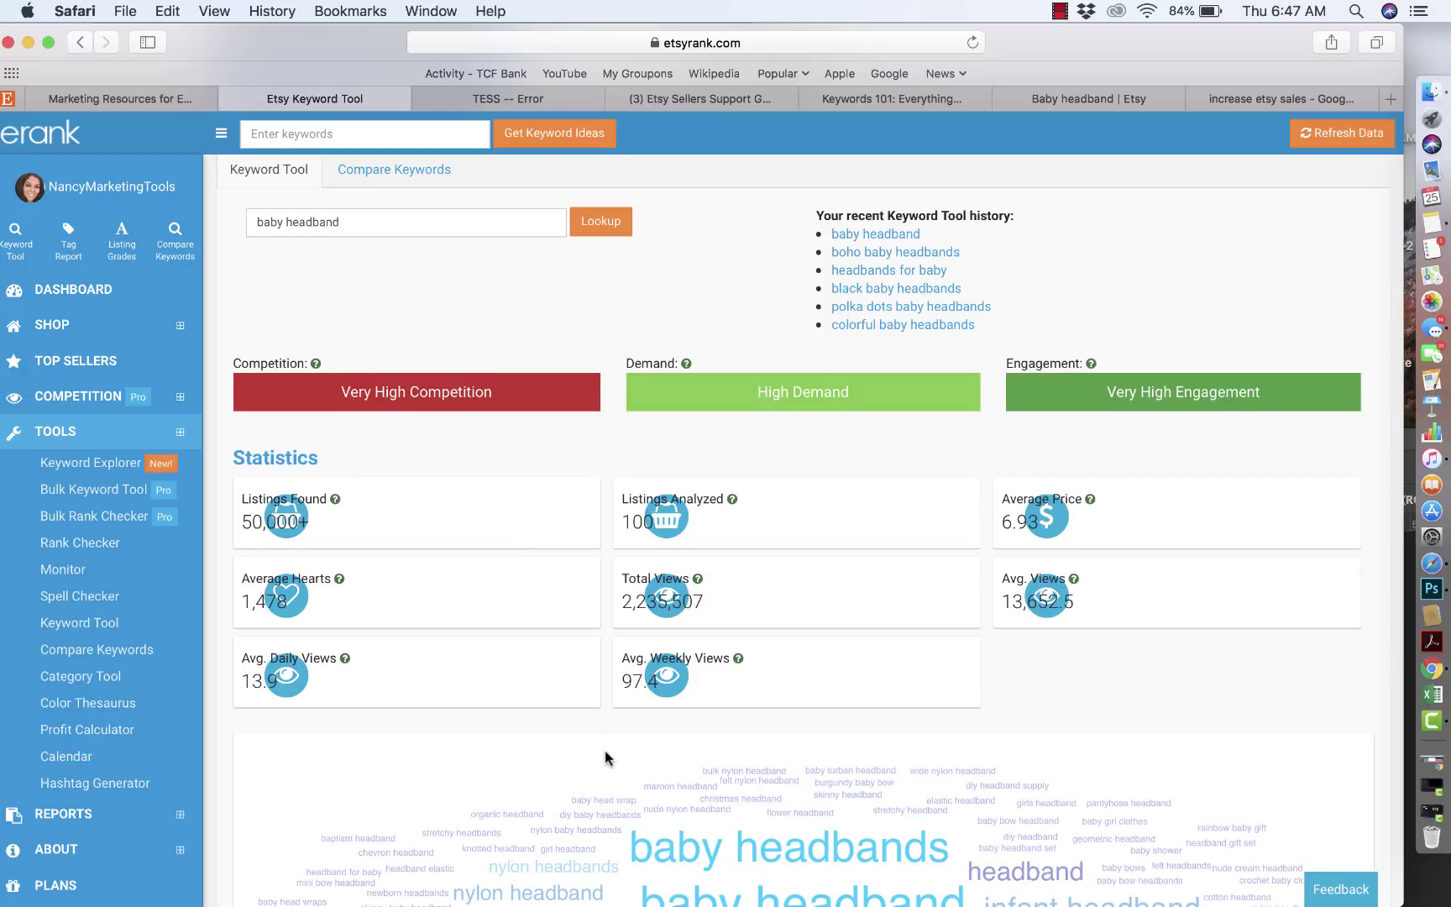
- Examine the related tags table, the price range chart and the top listings with their tags for "baby headband"
scroll(609, 763, "down", 15)
scroll(611, 766, "down", 5)
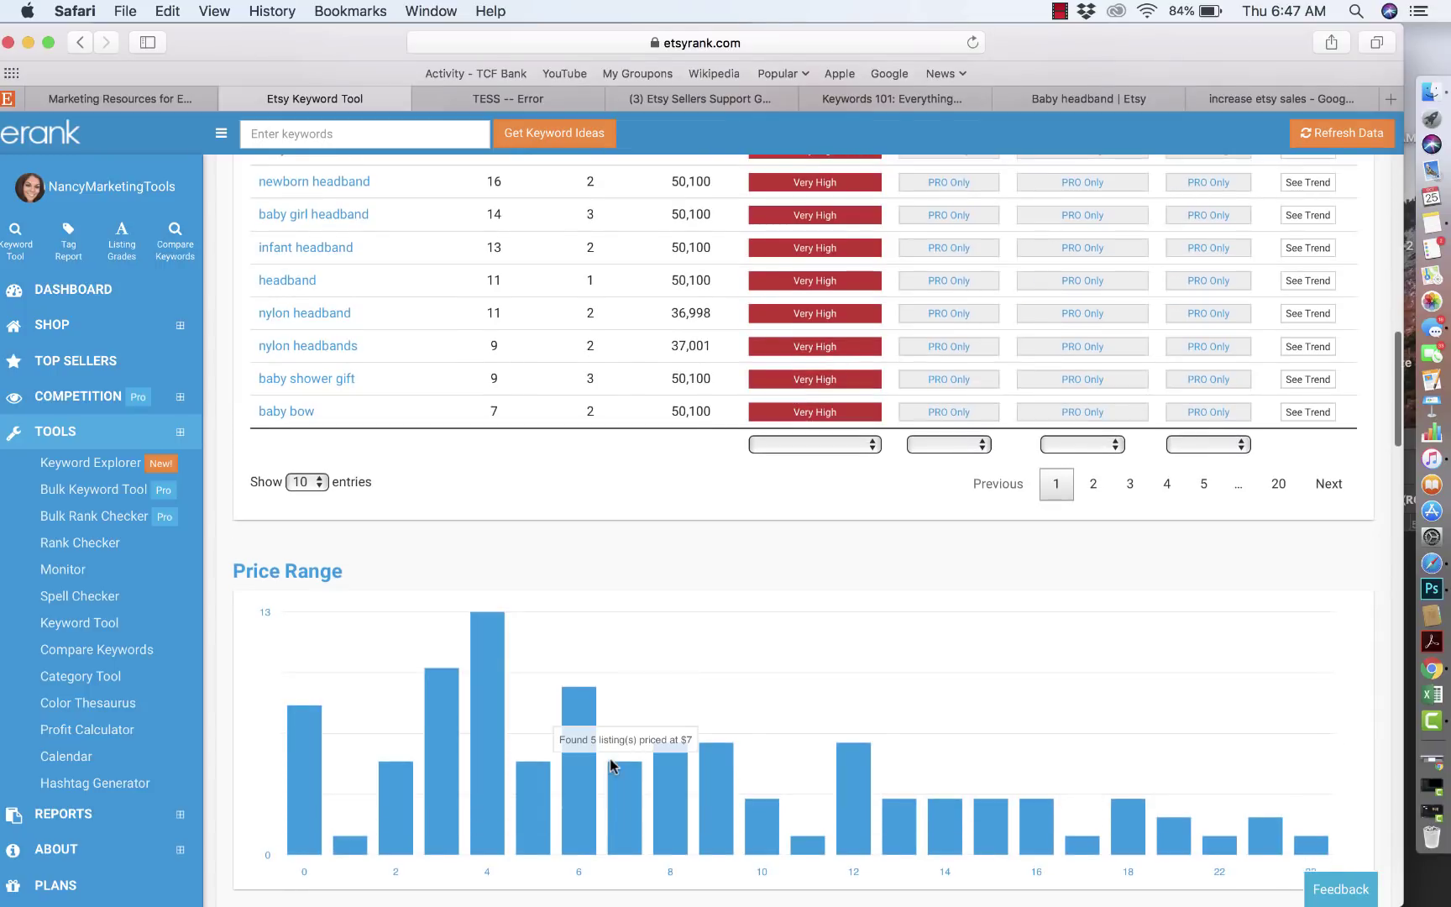
scroll(1006, 587, "down", 15)
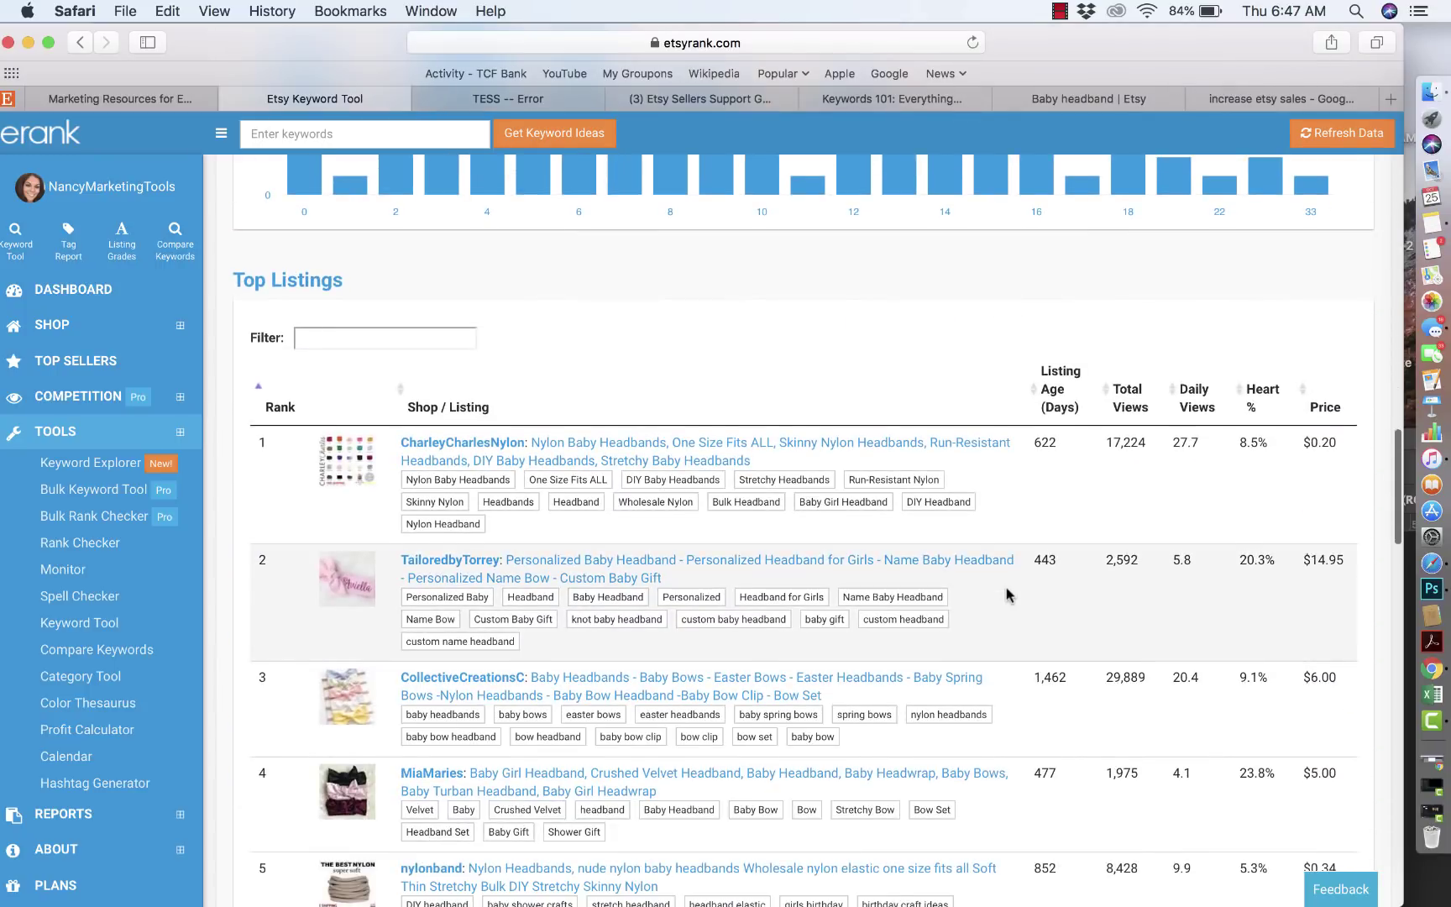
scroll(1005, 587, "up", 18)
scroll(1005, 592, "up", 20)
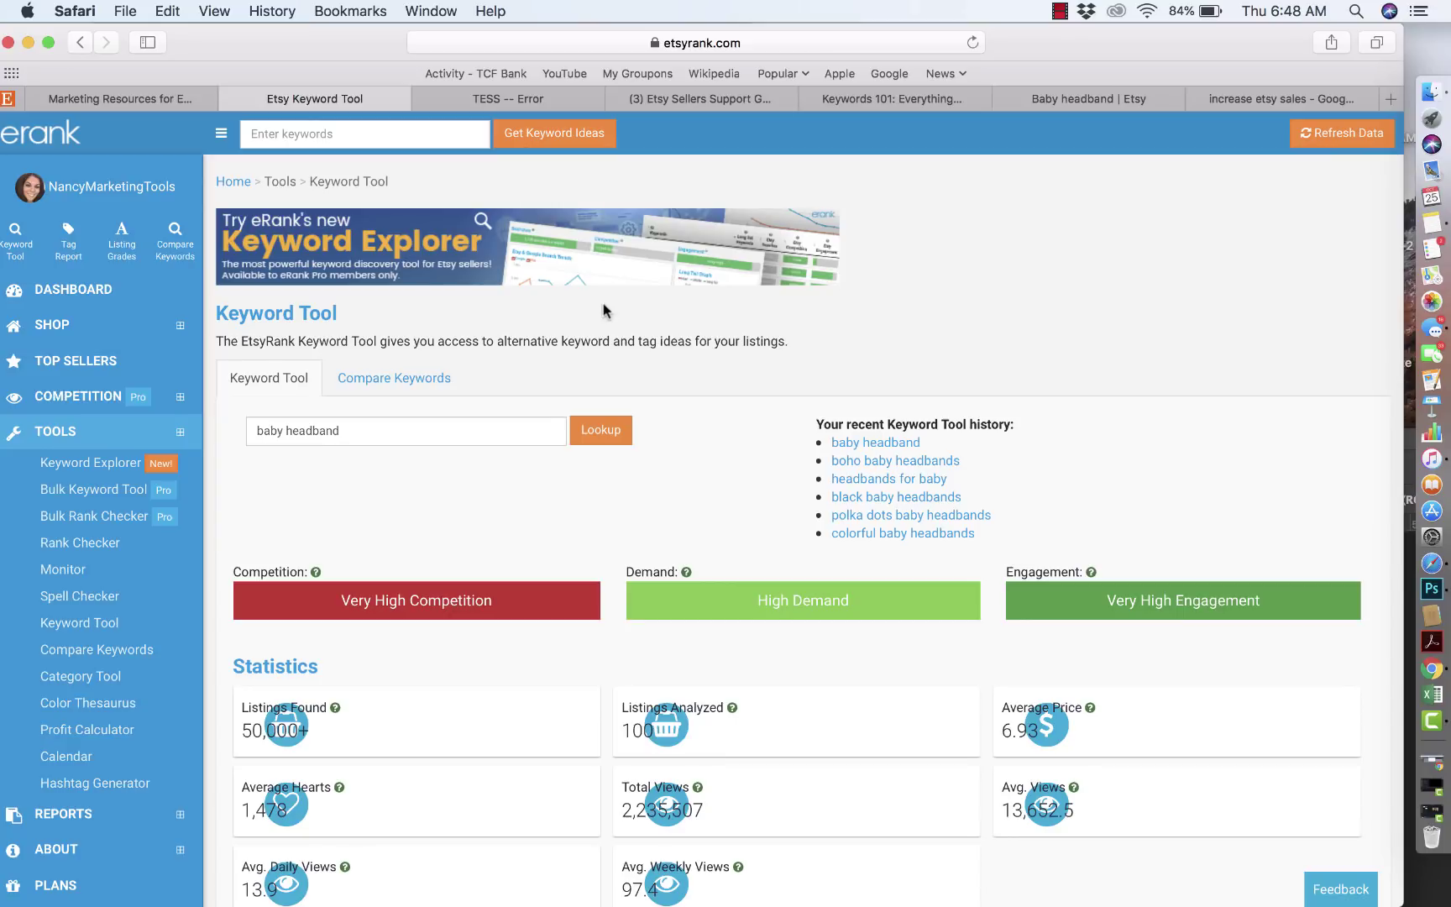
- Check the baby headband poll in the Facebook group, then open Etsy's Keywords 101 article and find its long tail keyword advice
left_click(725, 99)
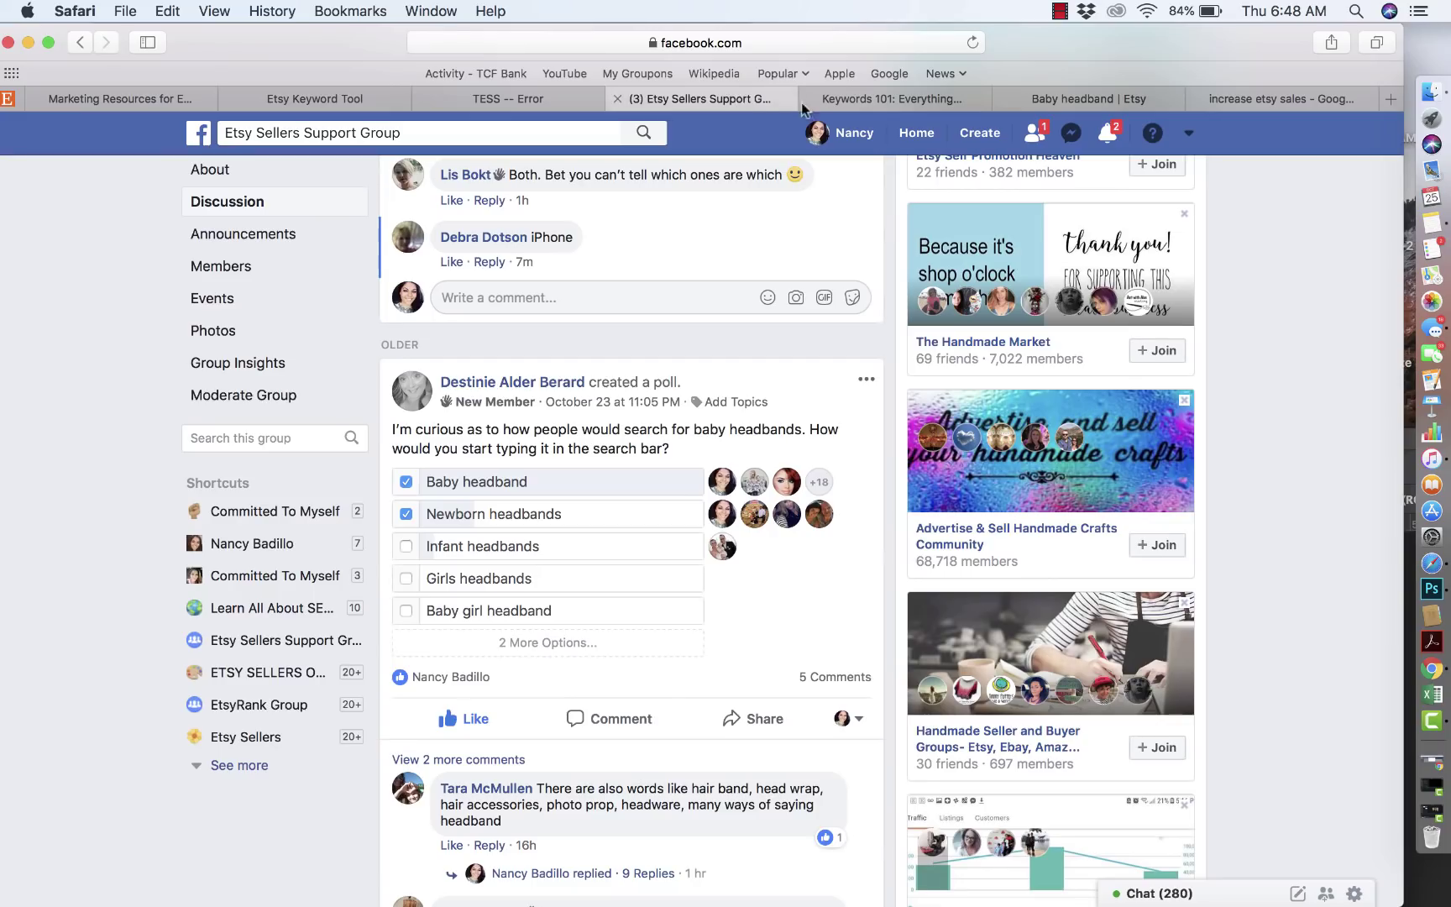
left_click(861, 98)
scroll(855, 344, "up", 15)
scroll(854, 344, "up", 5)
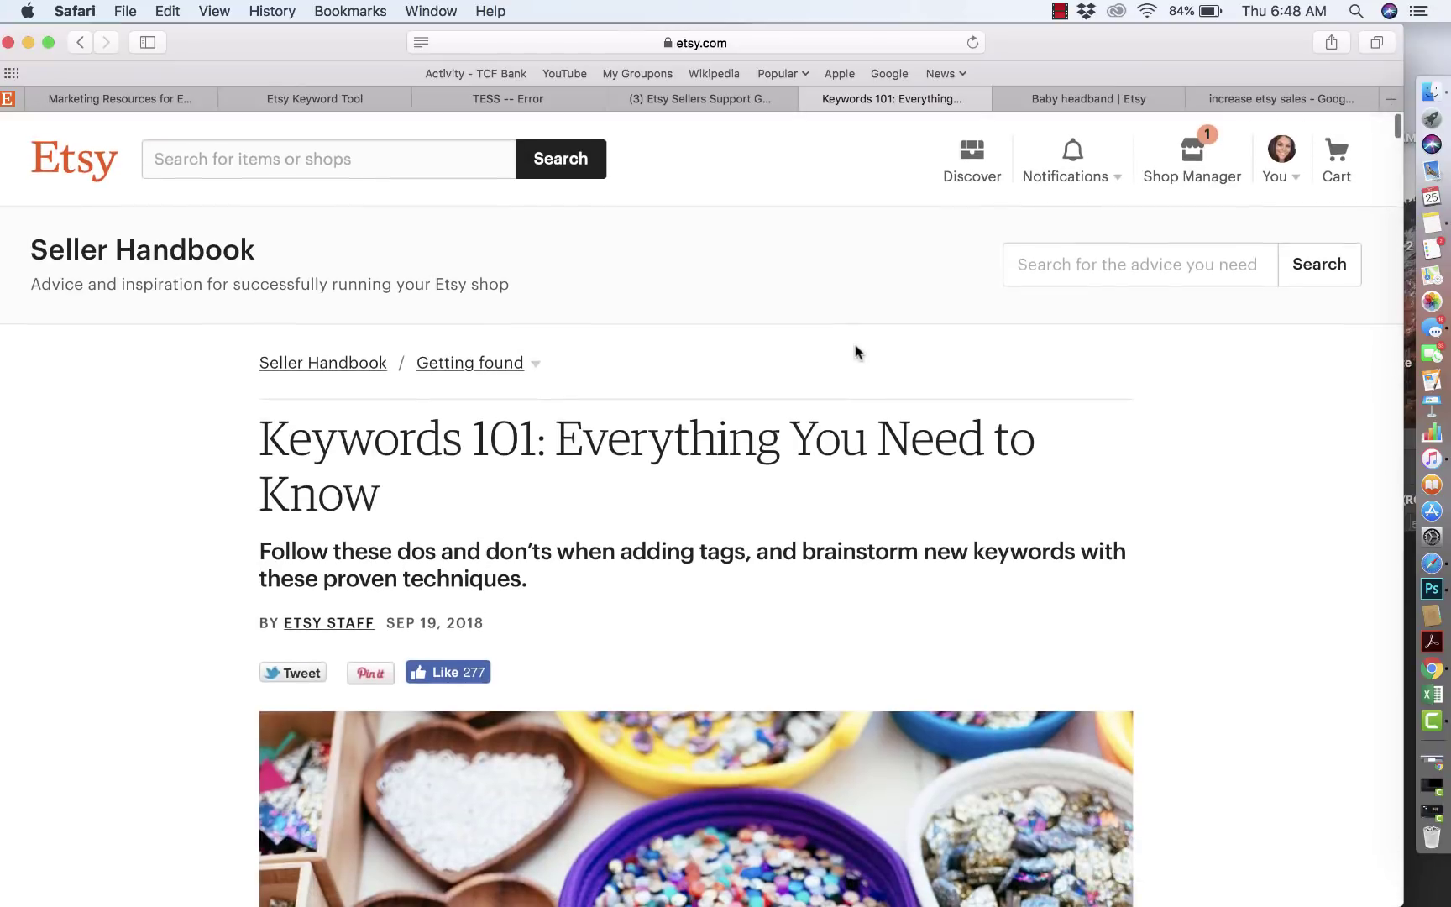
scroll(600, 544, "down", 2)
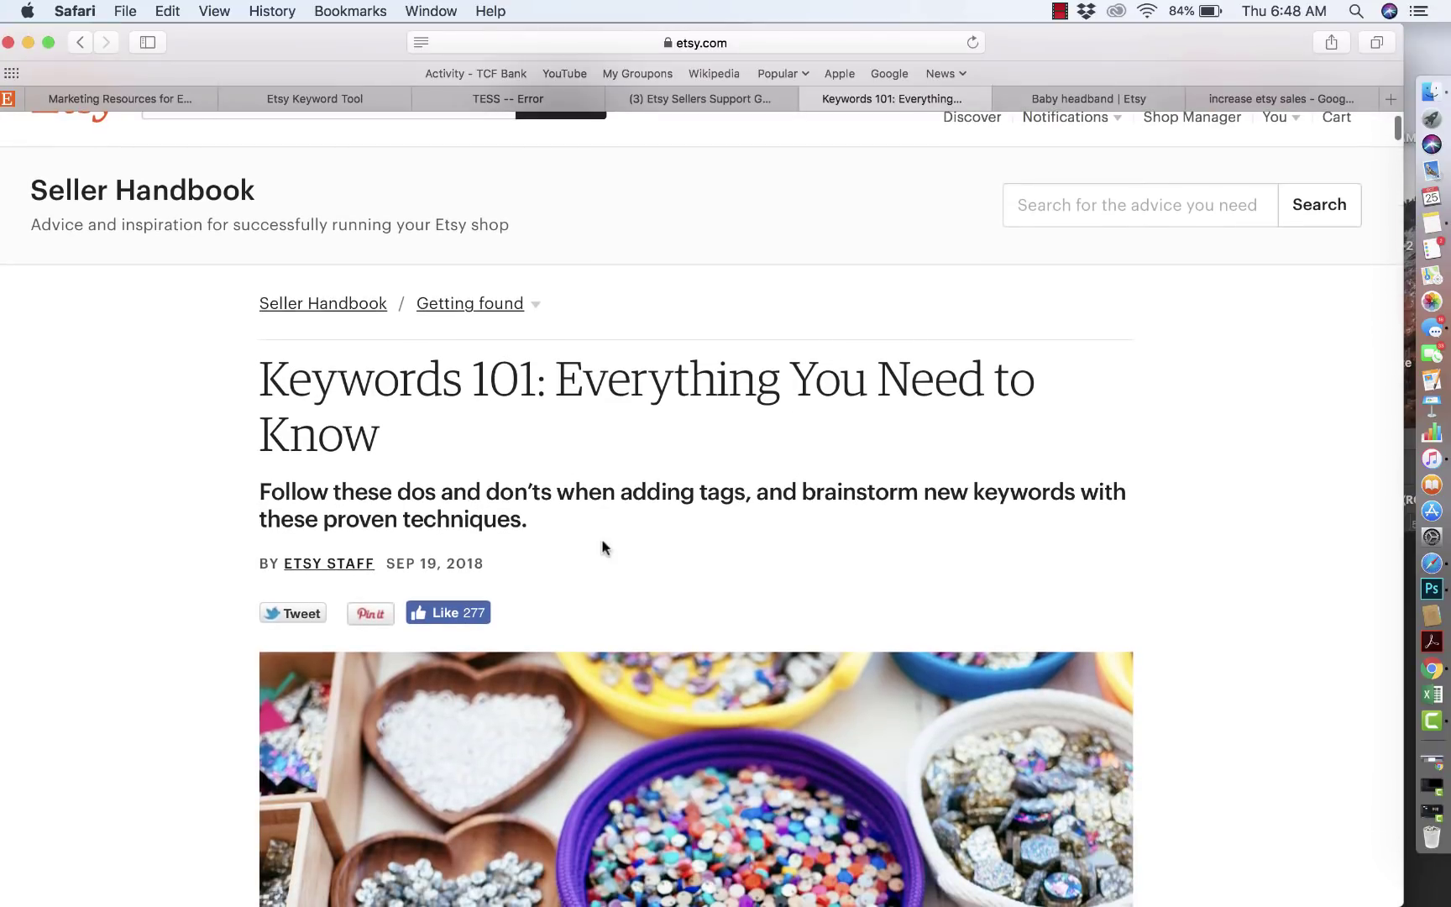
scroll(602, 548, "down", 20)
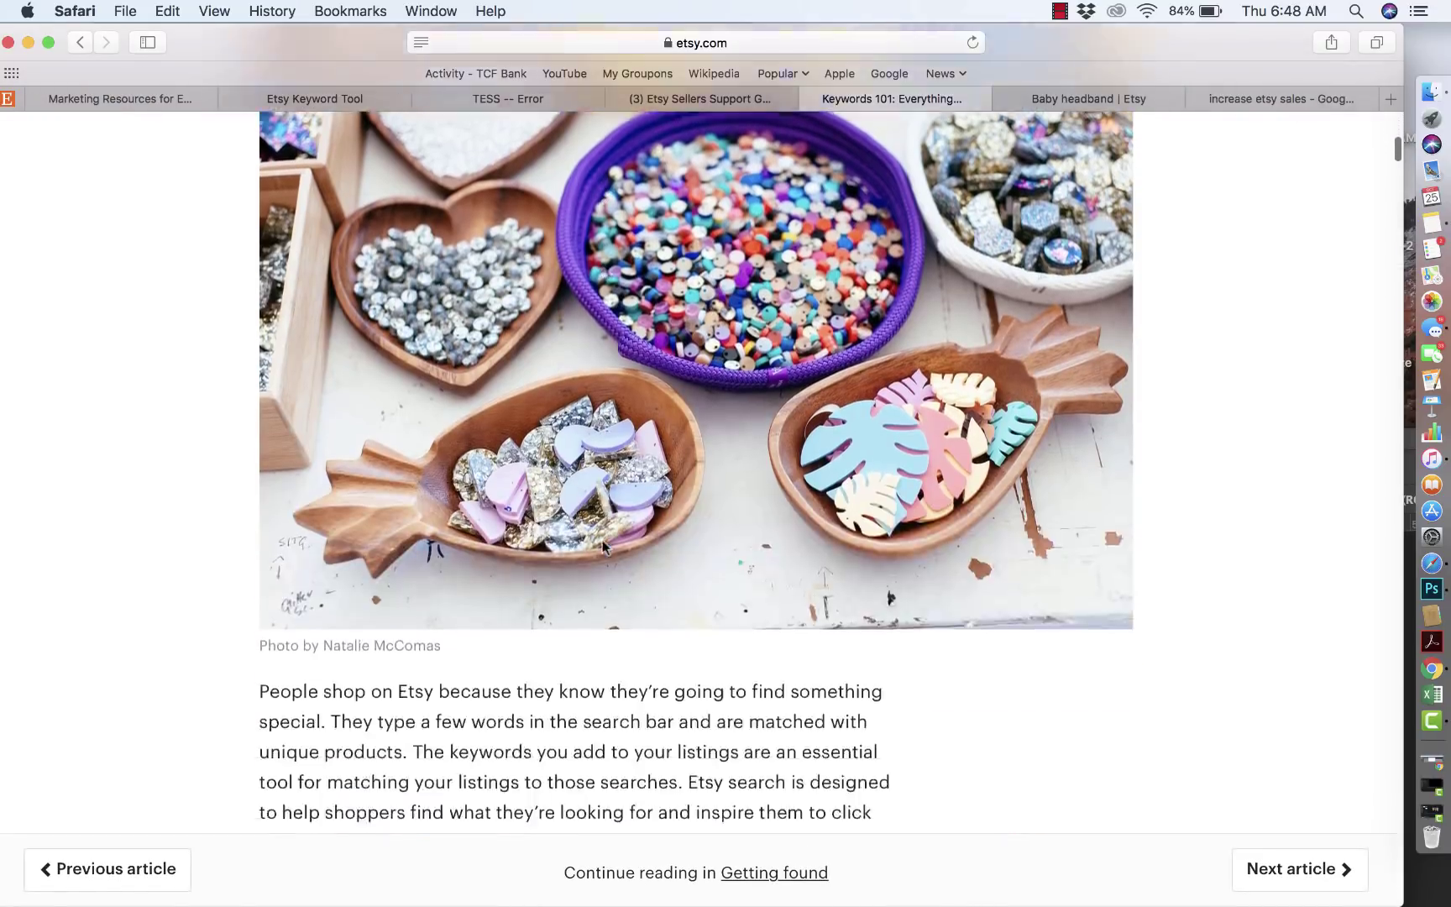
scroll(603, 548, "down", 20)
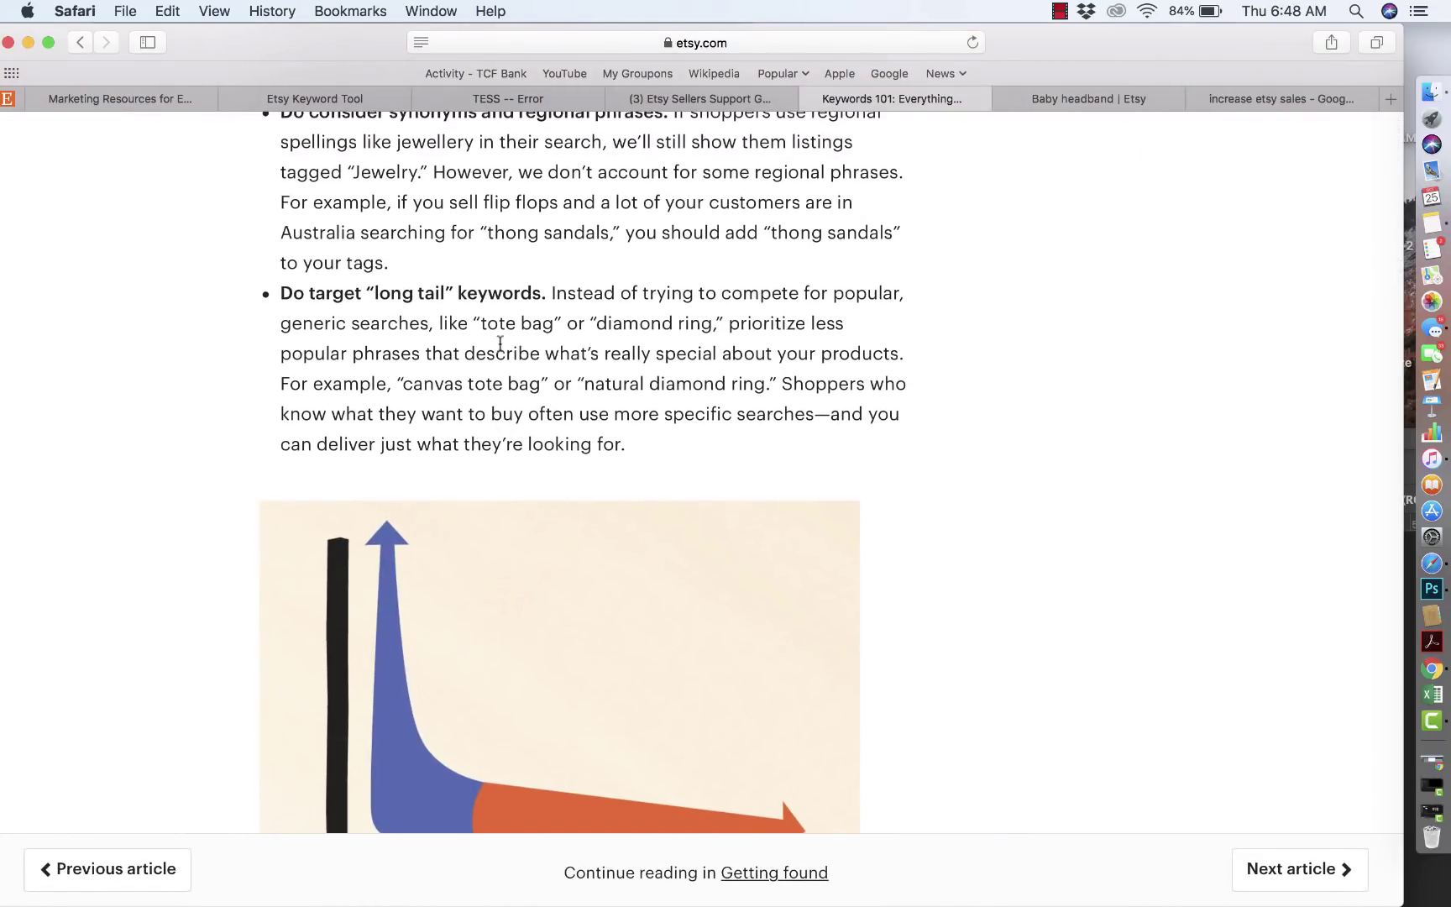
- Read the "Do target long tail keywords" advice, highlighting "trying to compete for popular, generic searches" and the word "natural"
scroll(500, 344, "up", 1)
scroll(499, 347, "down", 2)
scroll(500, 346, "down", 1)
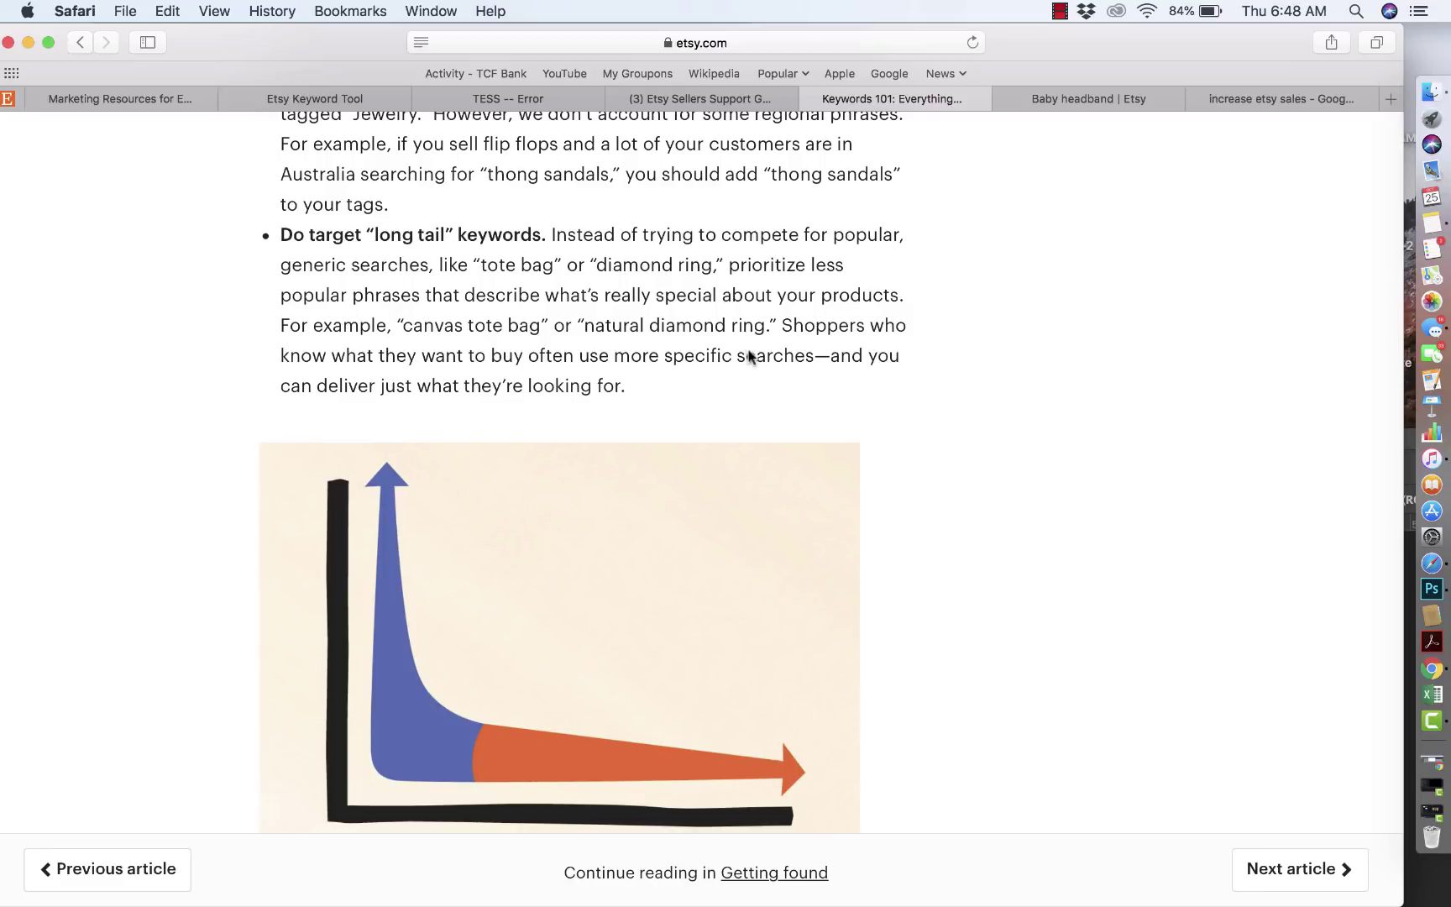
scroll(756, 378, "down", 5)
scroll(756, 384, "up", 5)
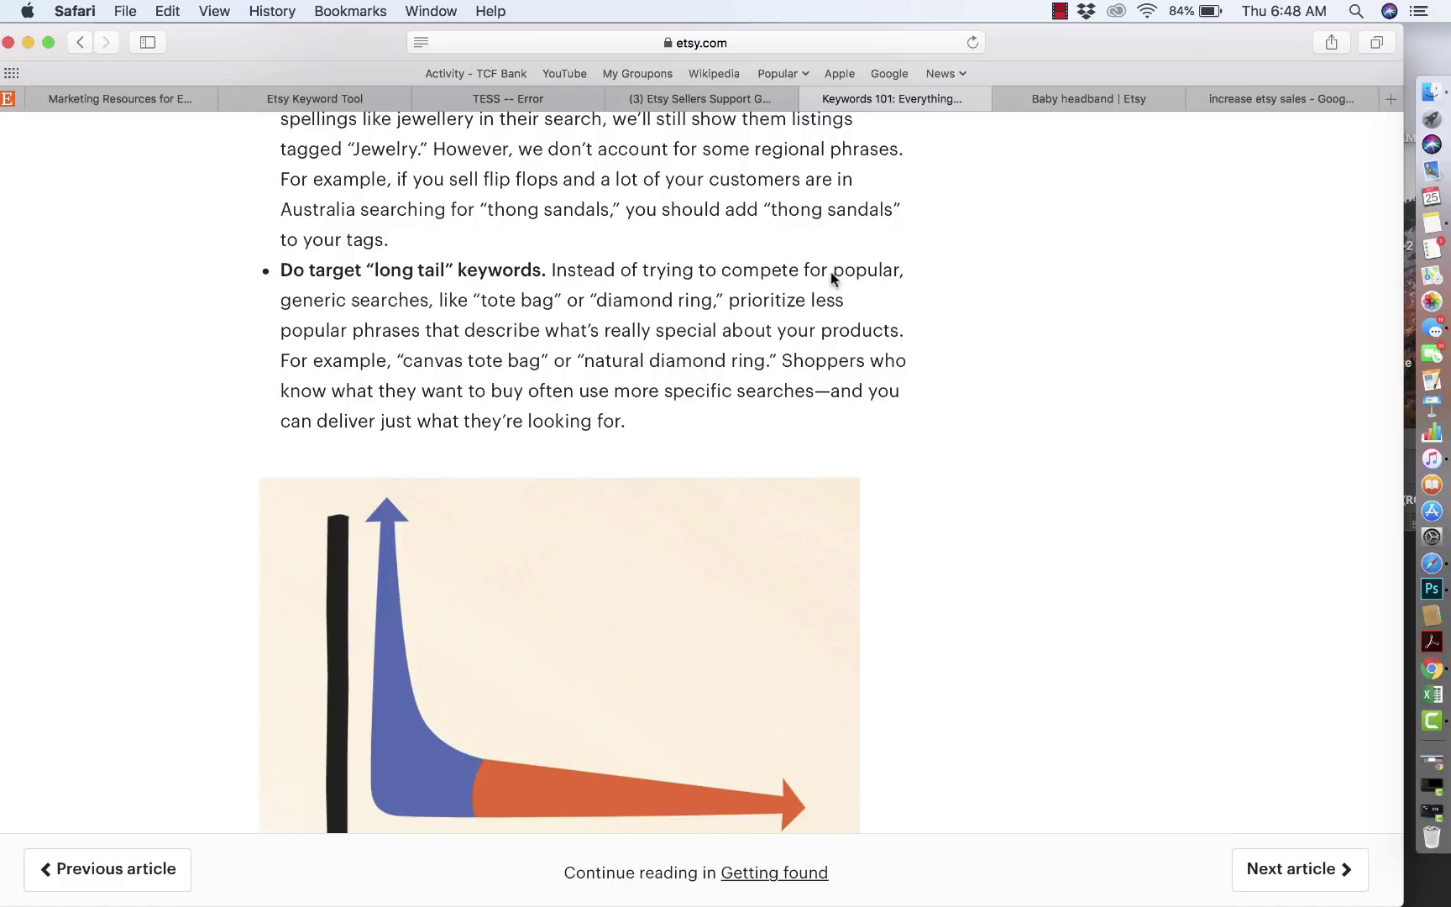
left_click_drag(645, 271, 416, 300)
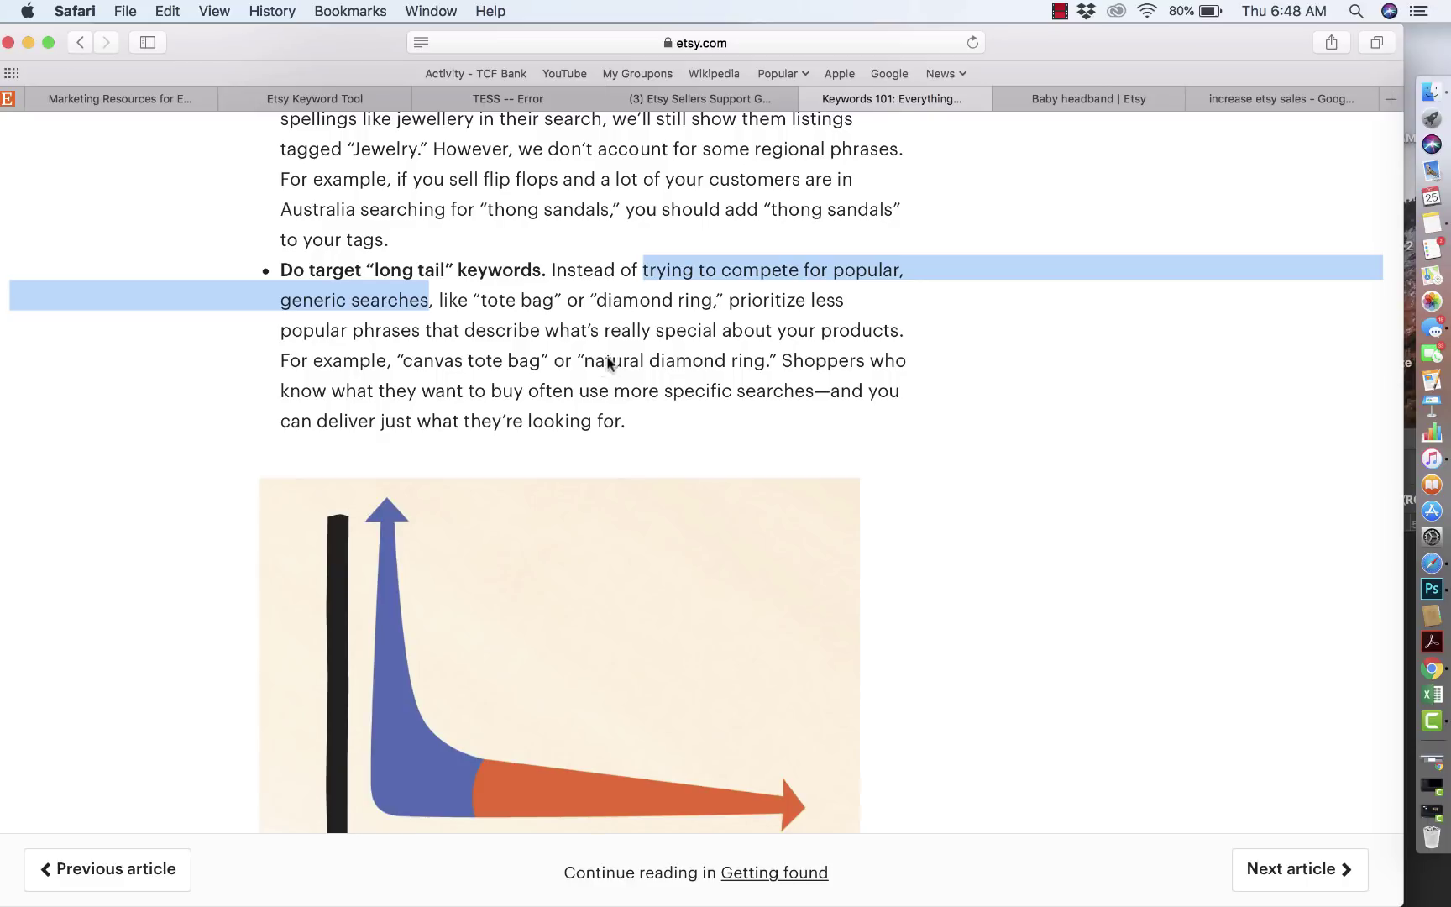
left_click_drag(586, 362, 643, 367)
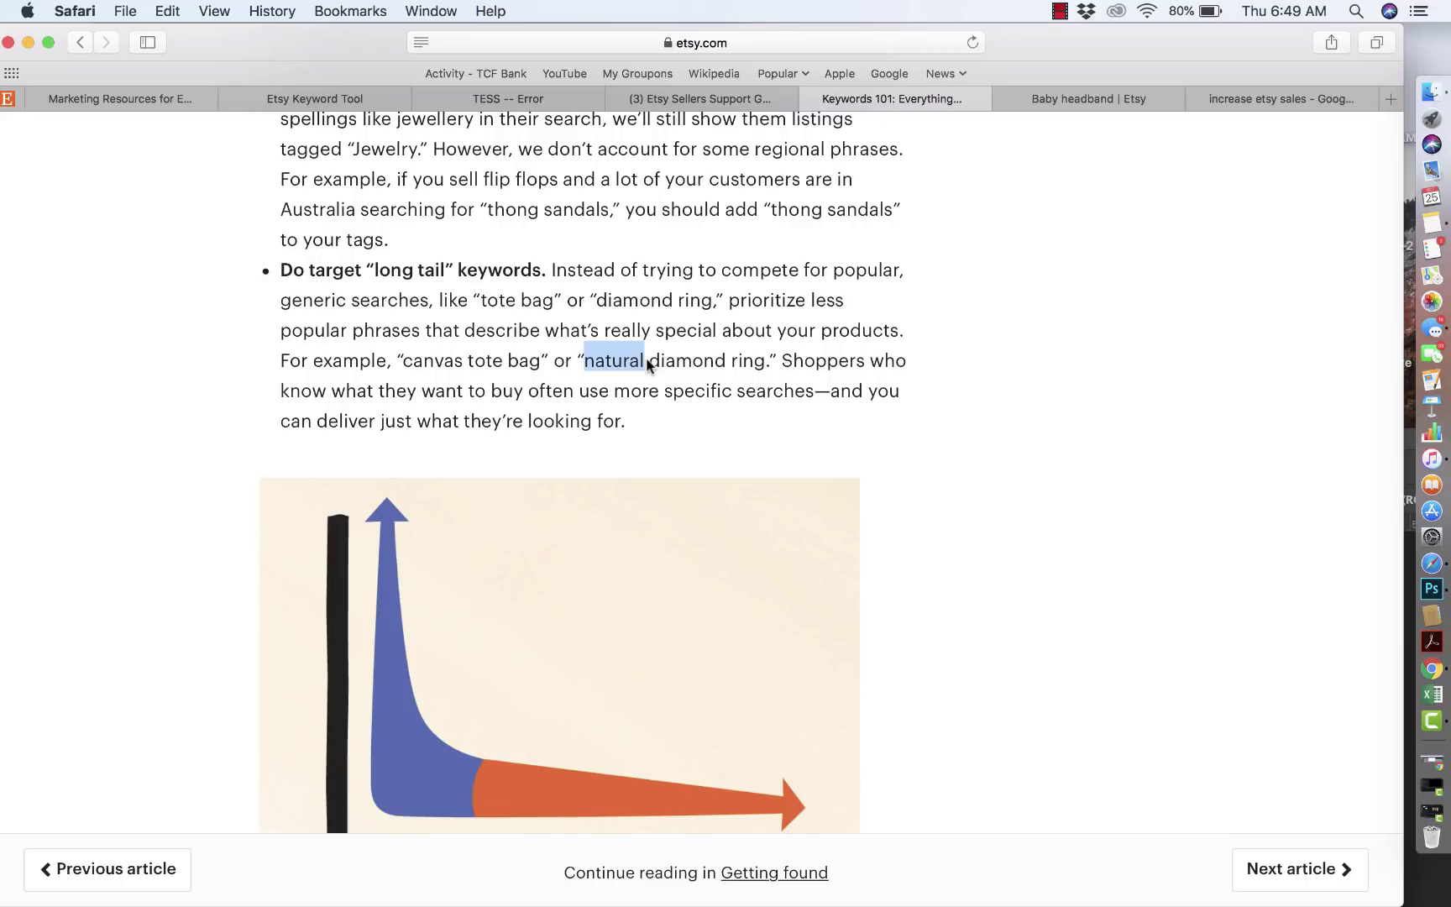
- Examine the long tail chart with its caption, and go back to the article's Tags and Tagging dos sections
scroll(648, 365, "down", 5)
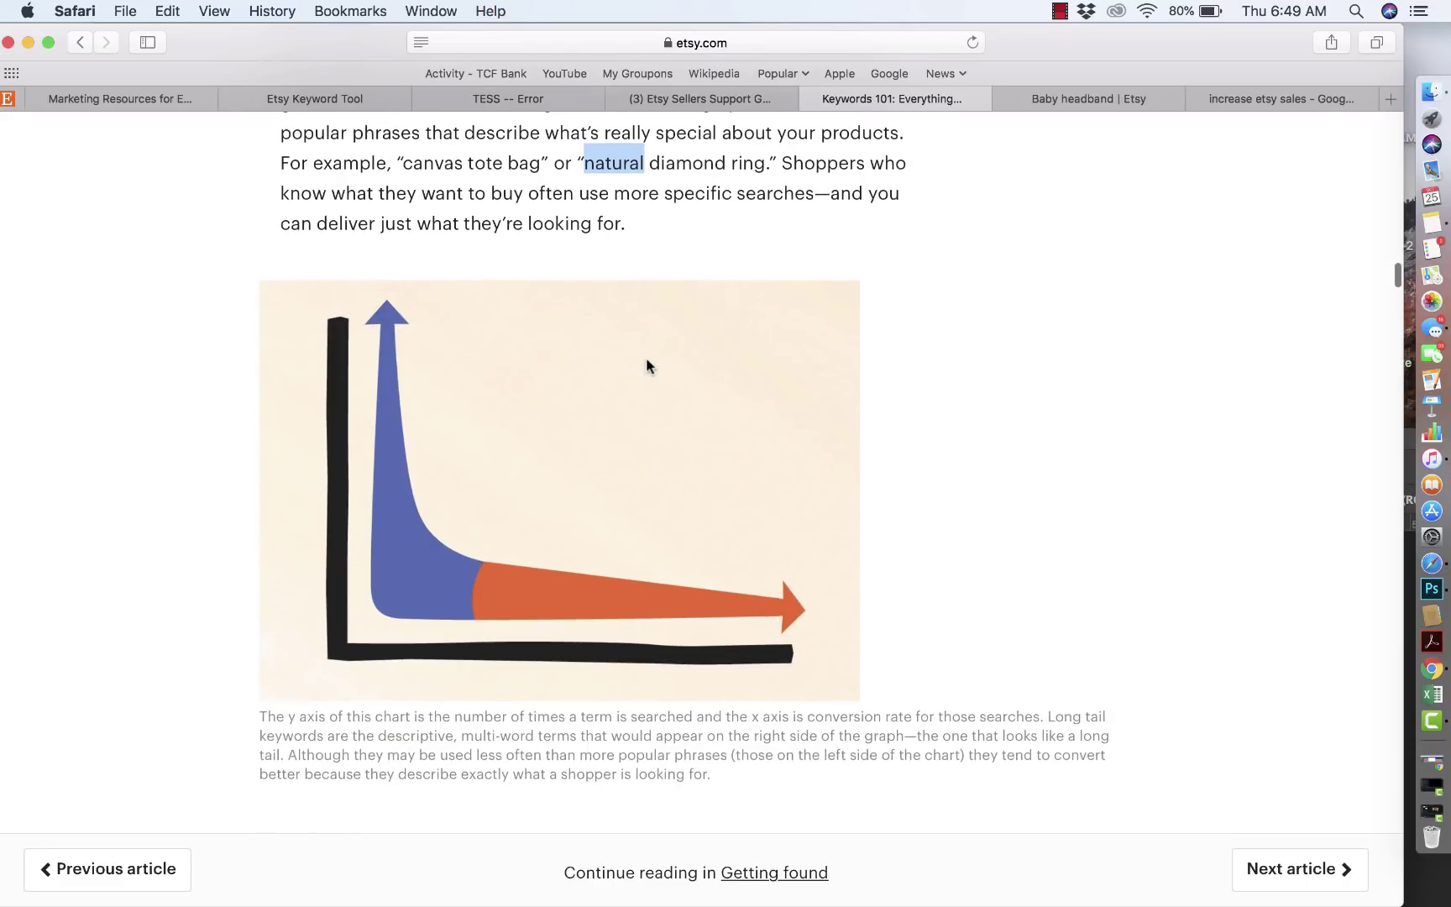
scroll(646, 366, "up", 4)
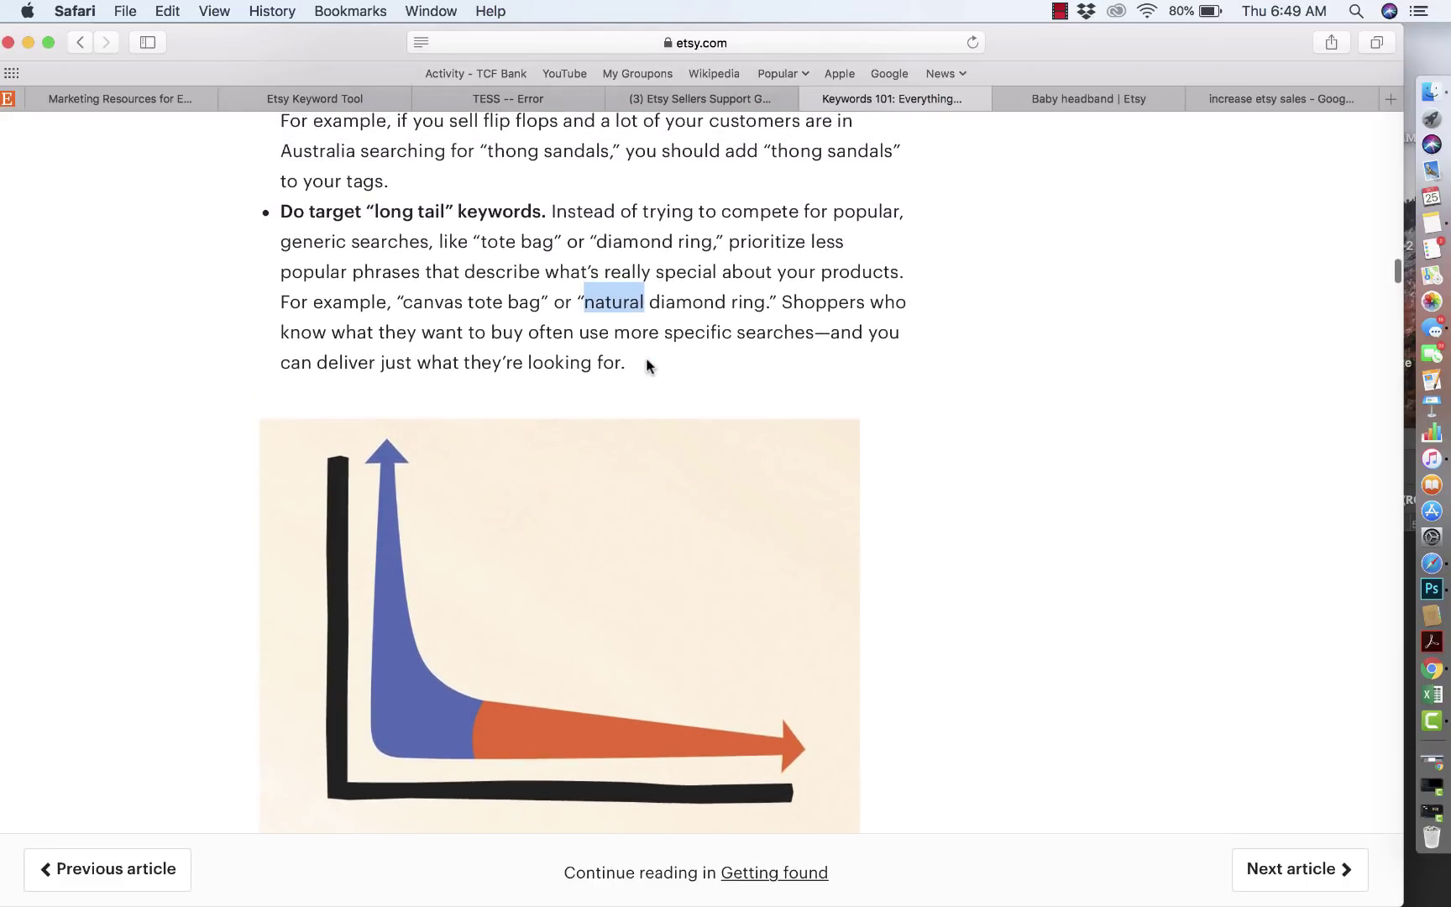
scroll(646, 366, "up", 1)
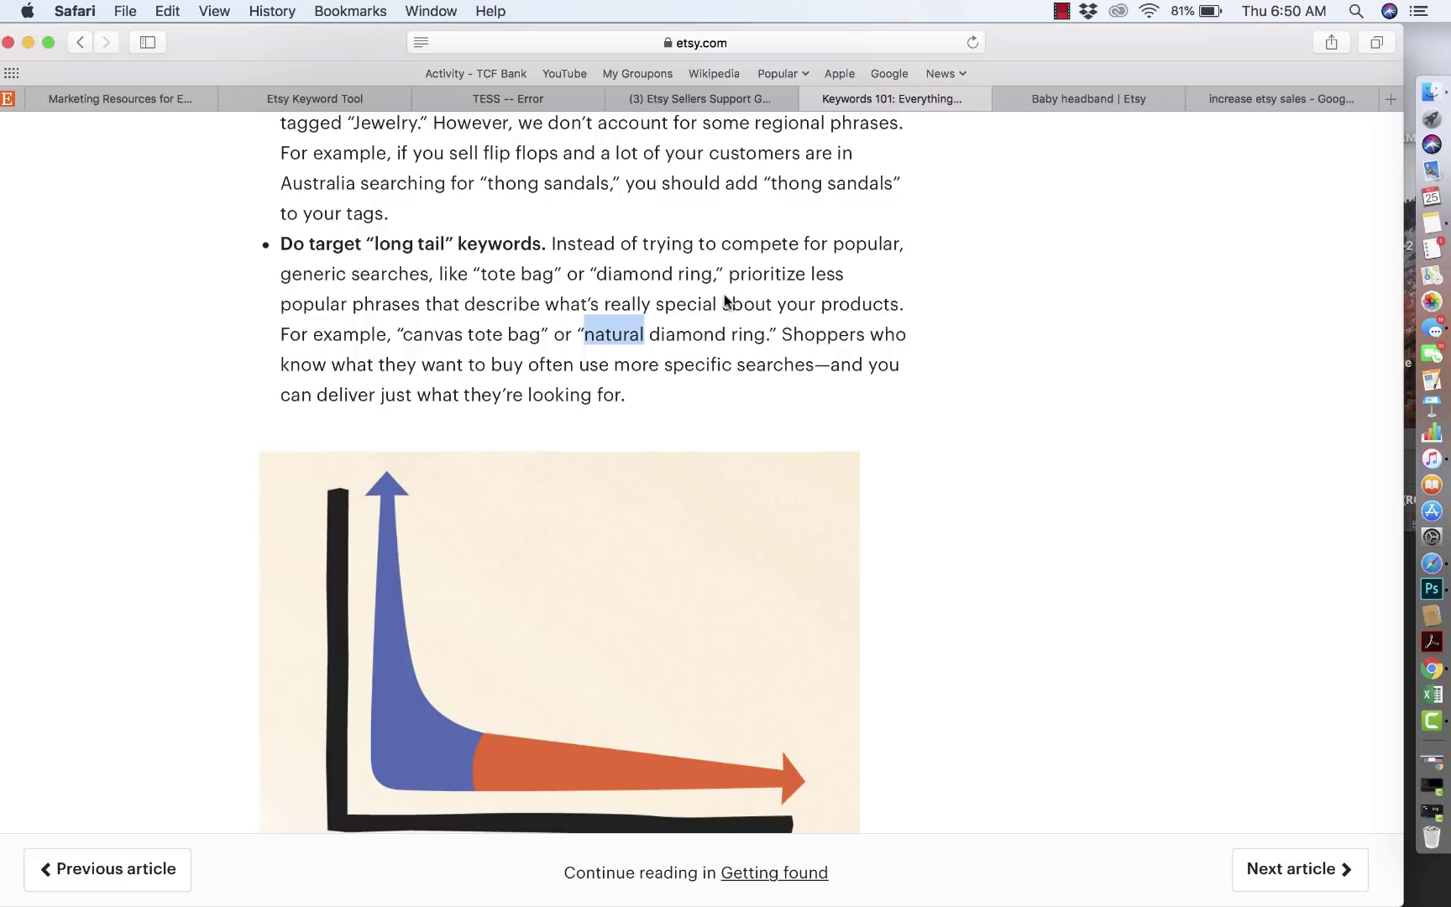
scroll(720, 290, "up", 15)
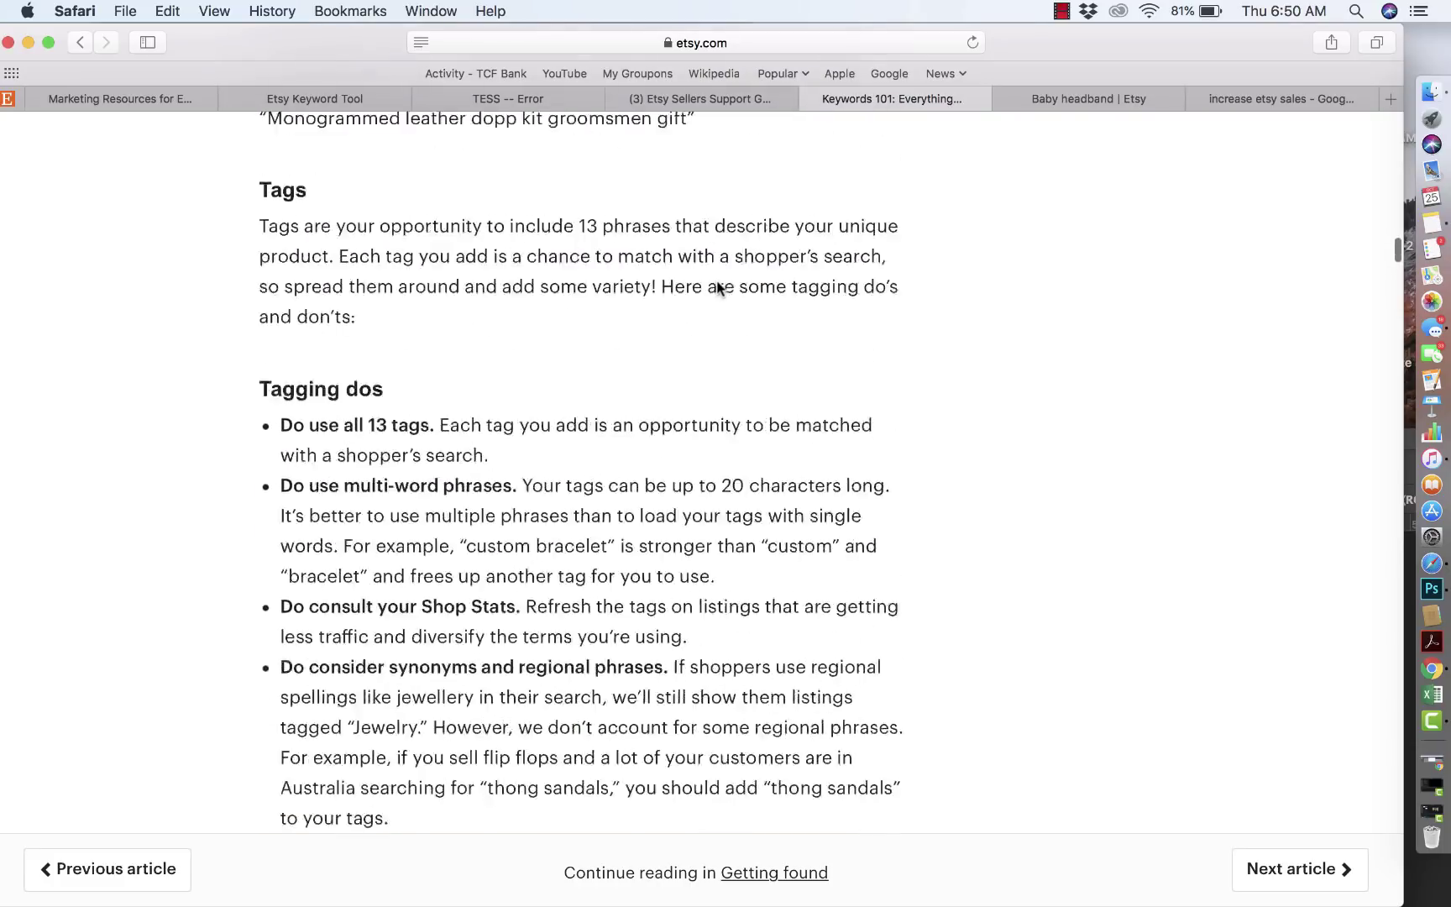
- Return to the eRank Keyword Tool and review the statistics, keyword cloud and first related tags for "baby headband"
left_click(340, 99)
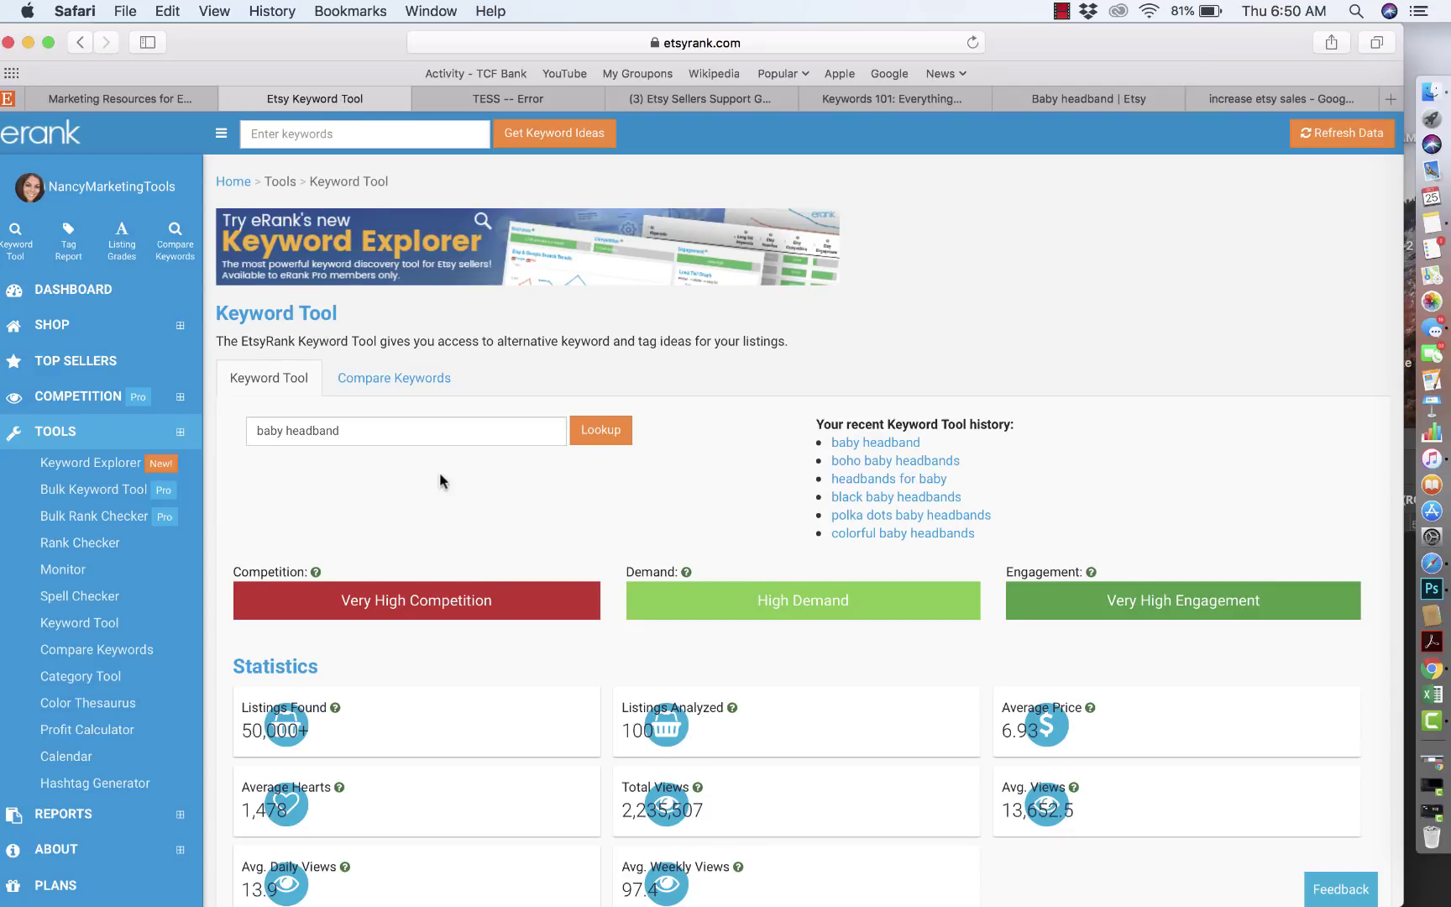
scroll(438, 472, "down", 5)
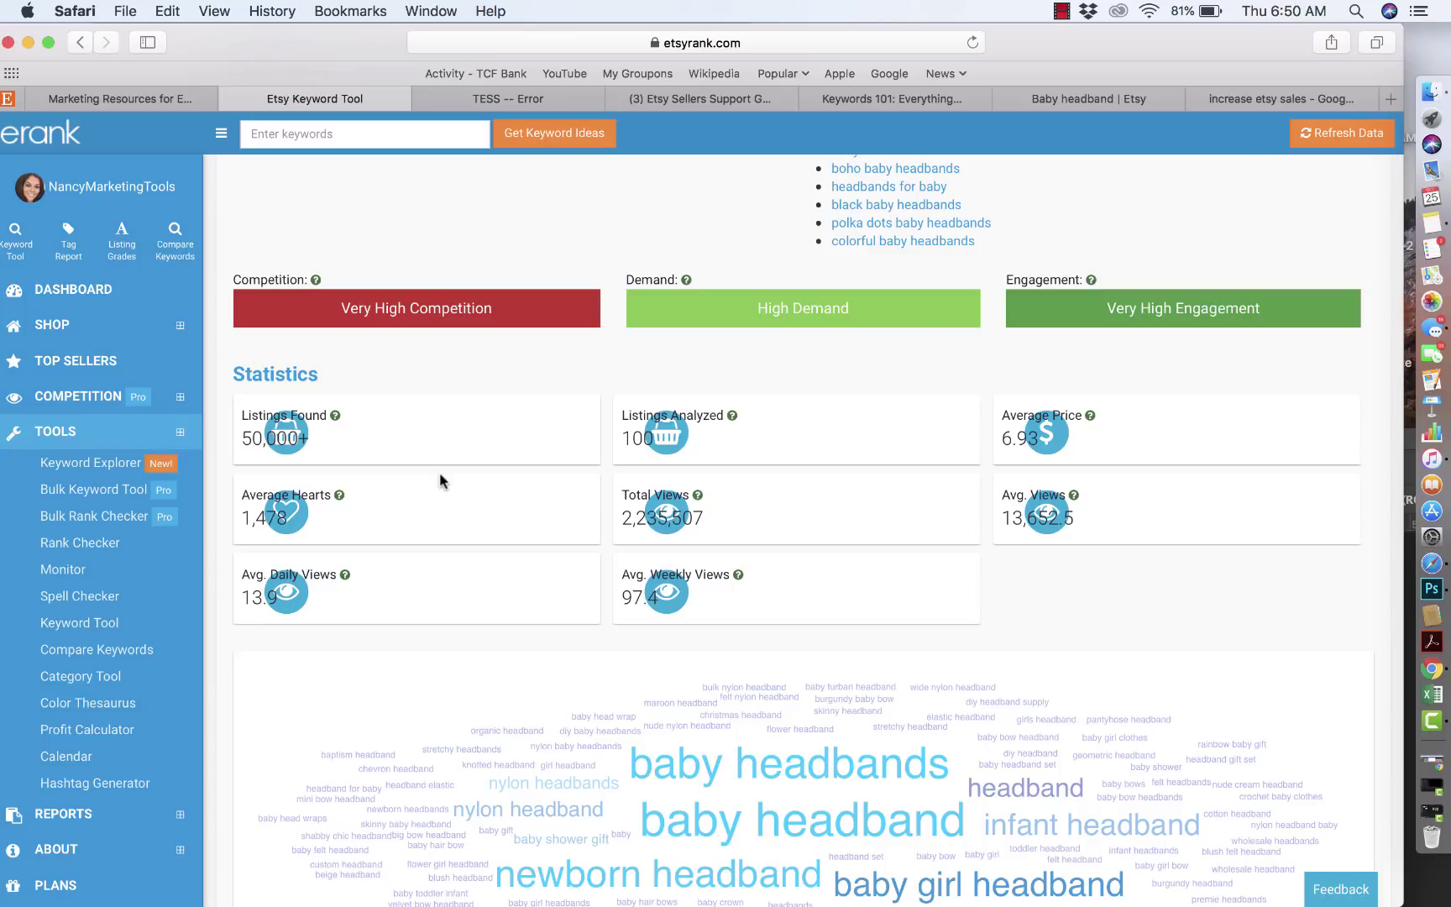
scroll(401, 582, "down", 1)
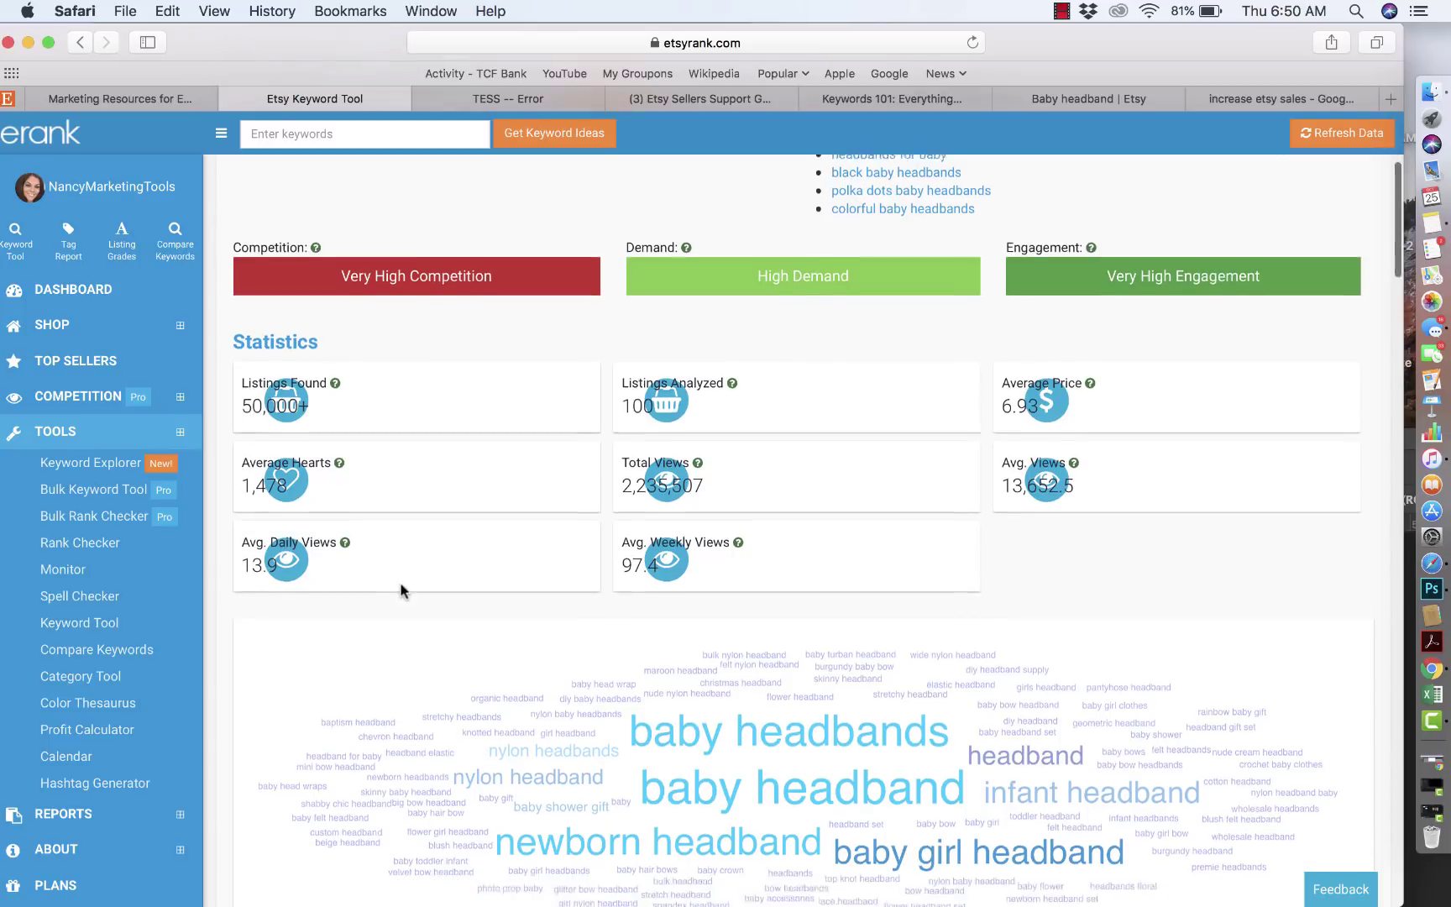
scroll(400, 586, "up", 6)
scroll(400, 589, "down", 15)
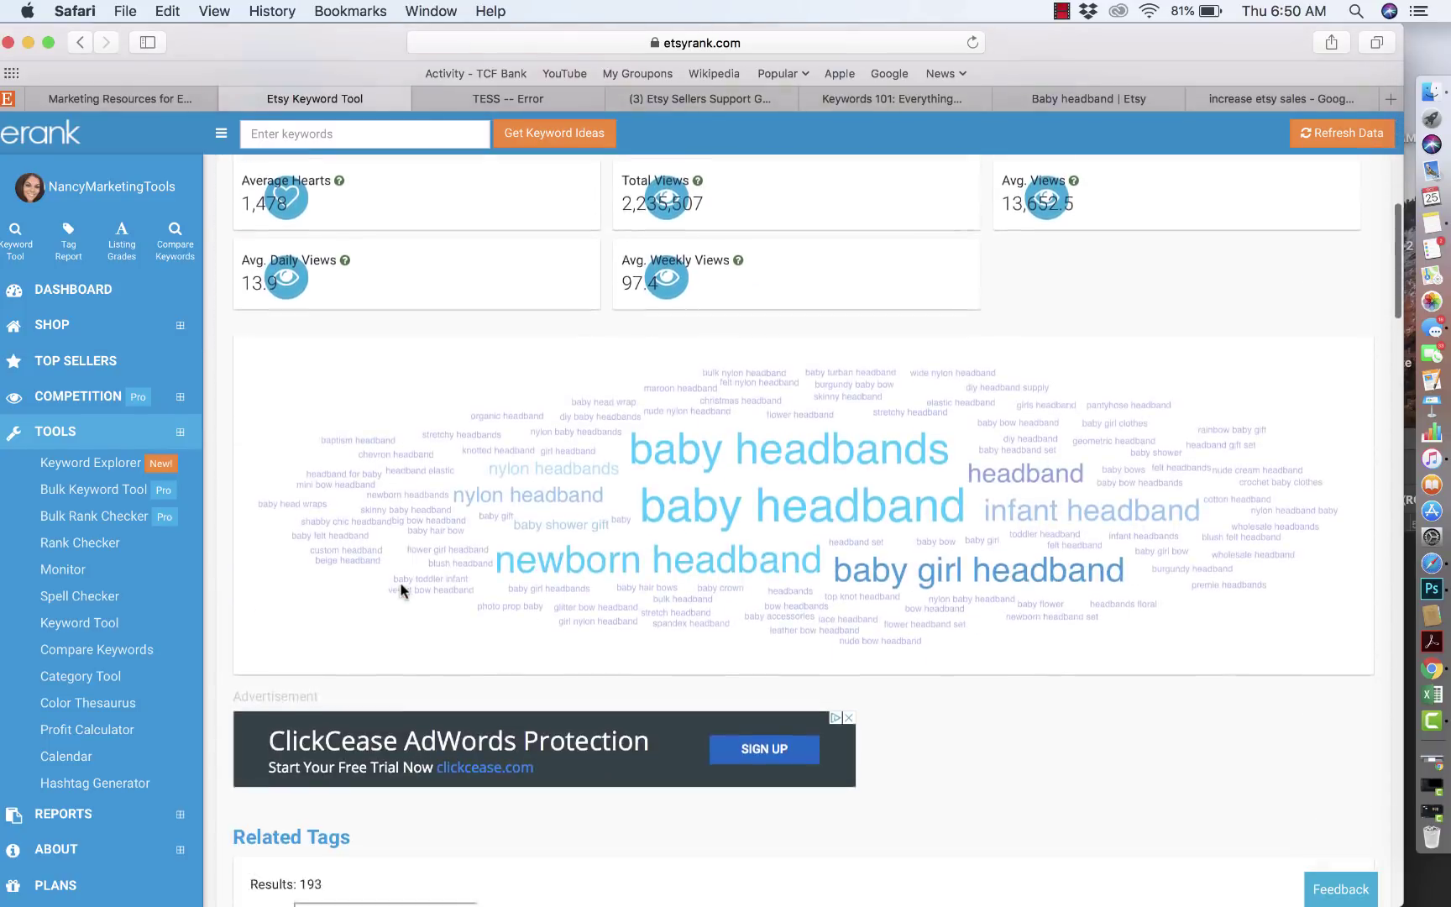
scroll(401, 591, "down", 3)
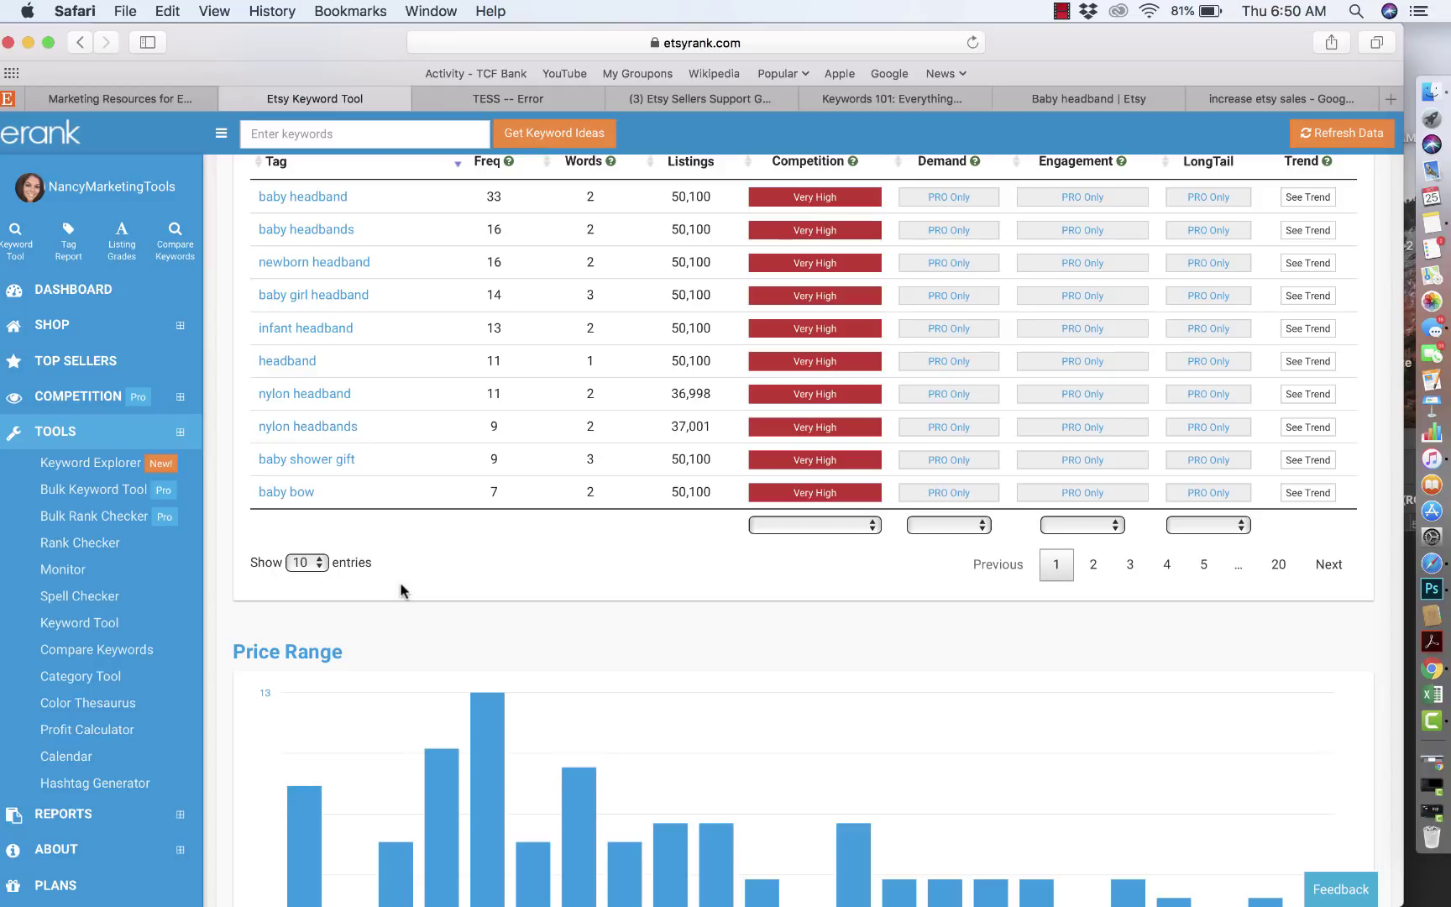
scroll(604, 604, "up", 2)
scroll(623, 556, "up", 4)
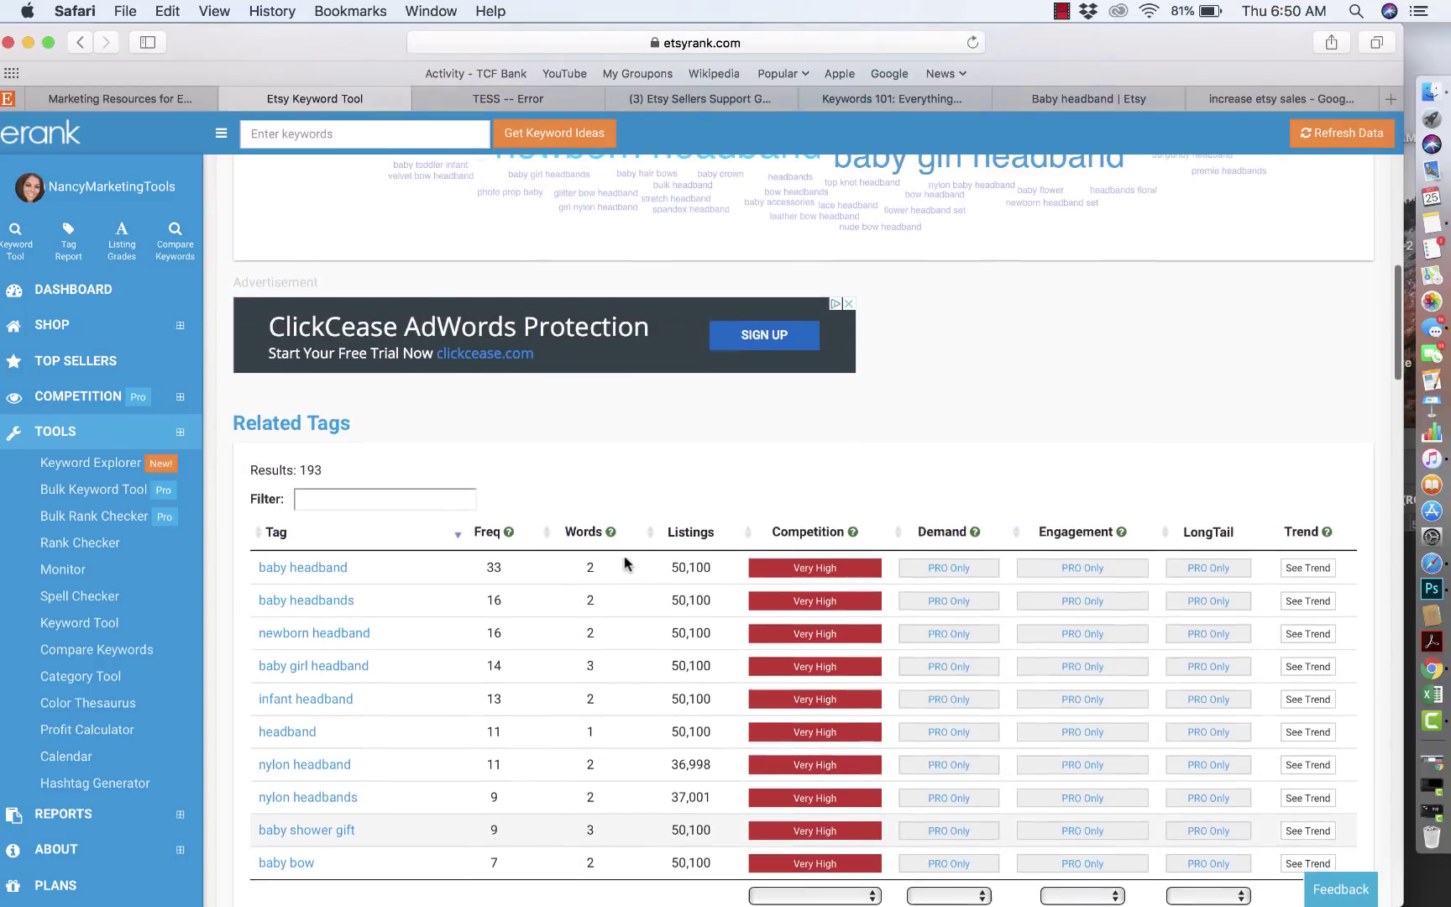
scroll(623, 564, "down", 3)
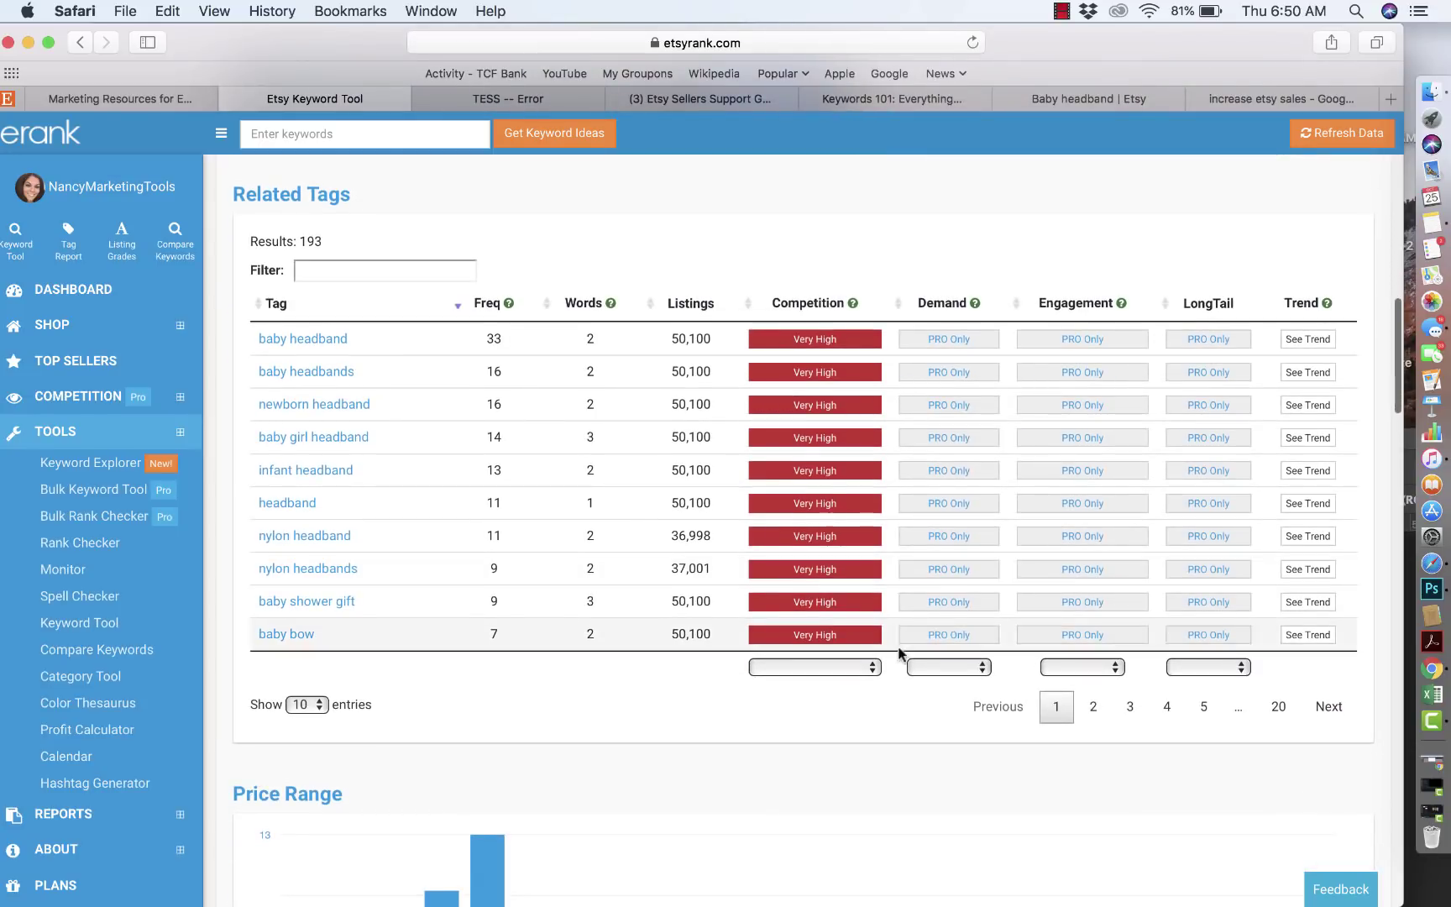
- Page through pages 2 to 5 of the related tags table, comparing the competition level of each tag
left_click(1096, 710)
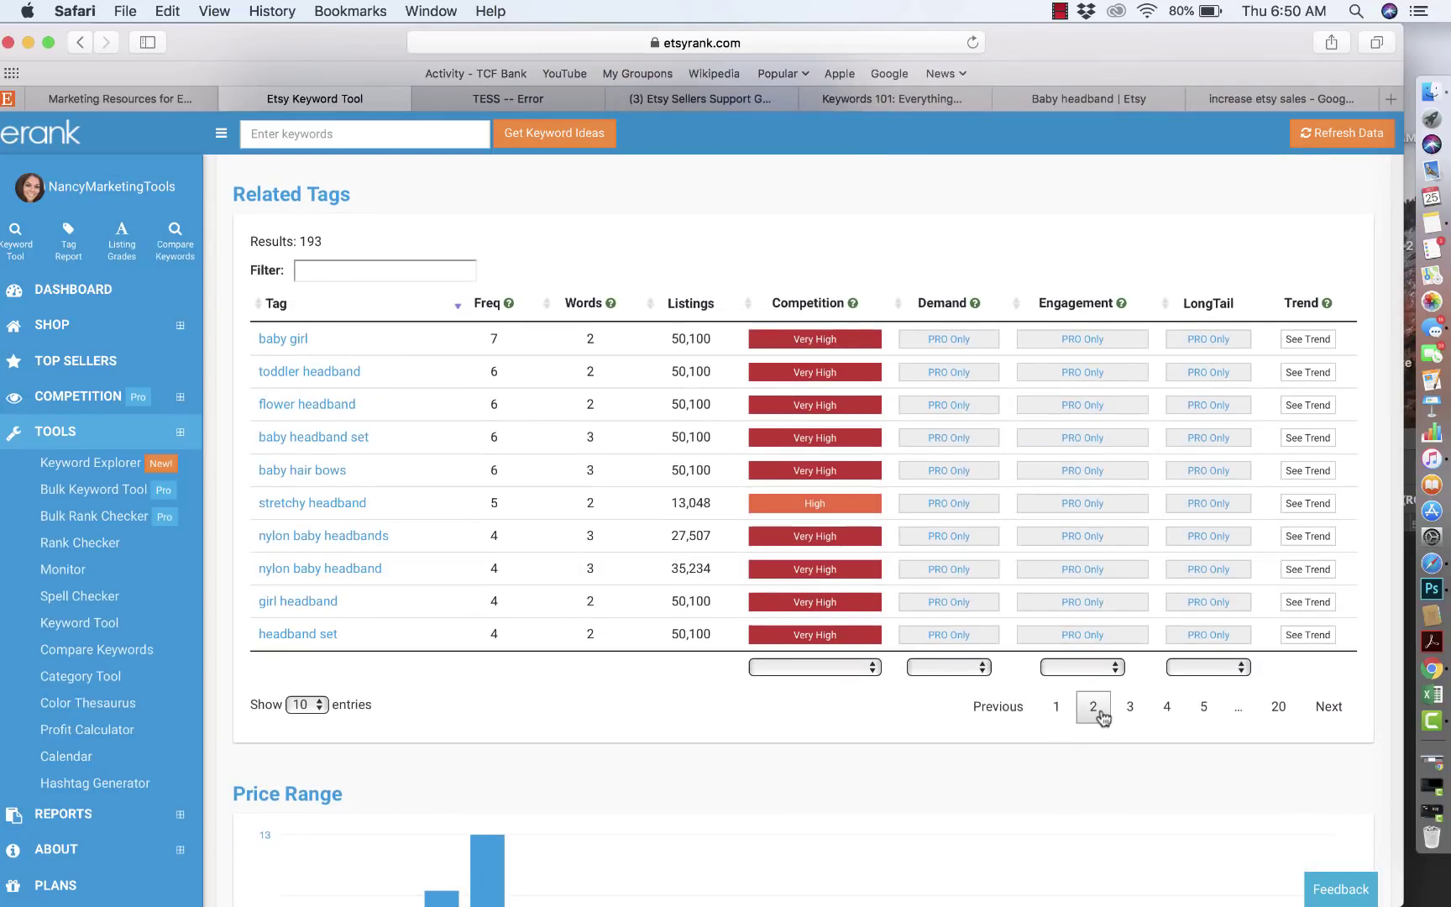
left_click(1130, 708)
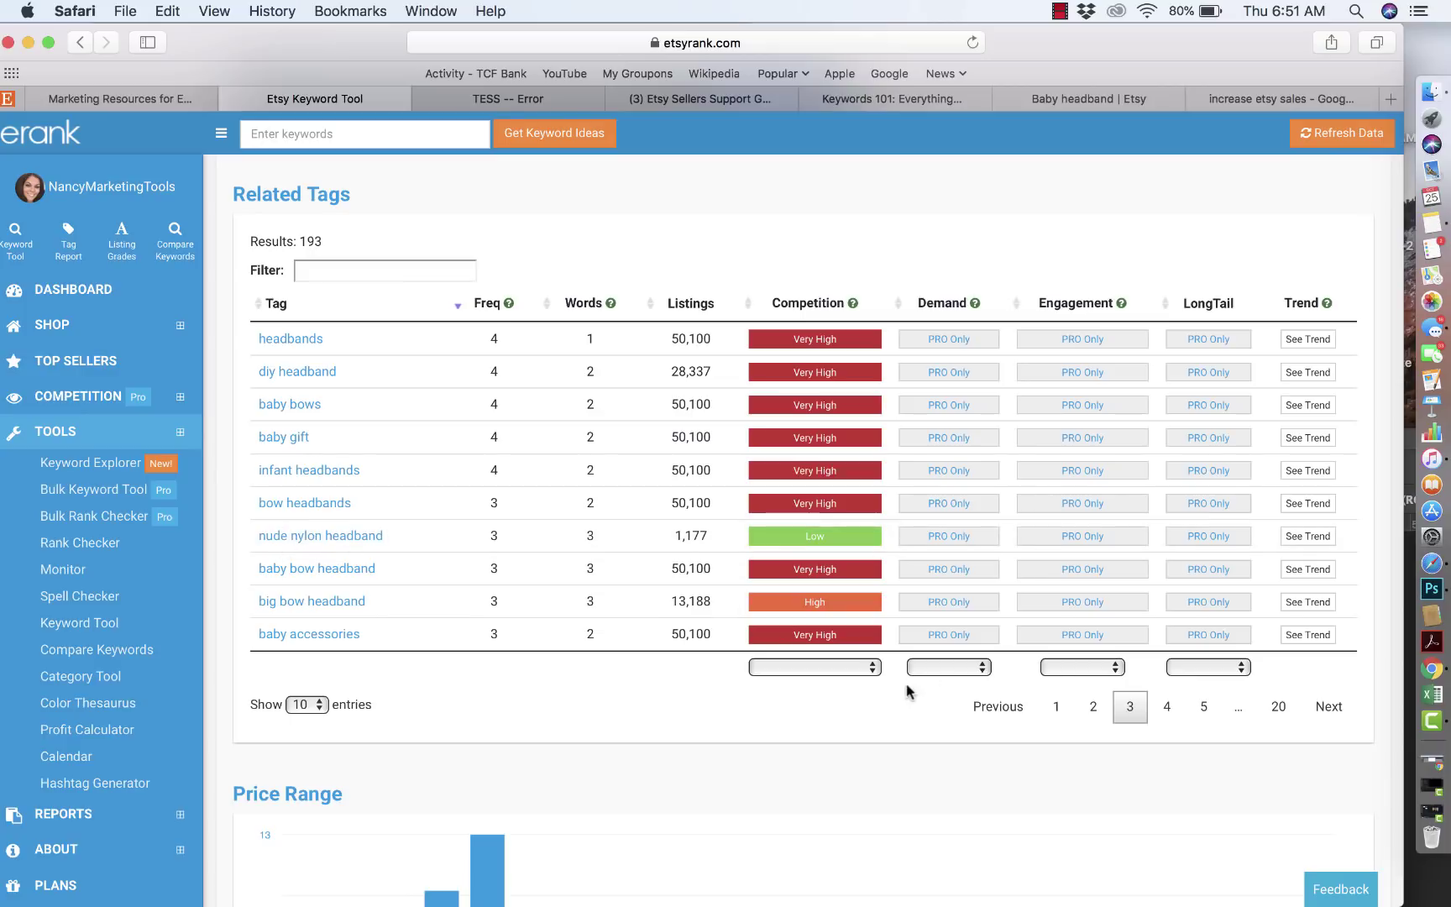
left_click(1161, 708)
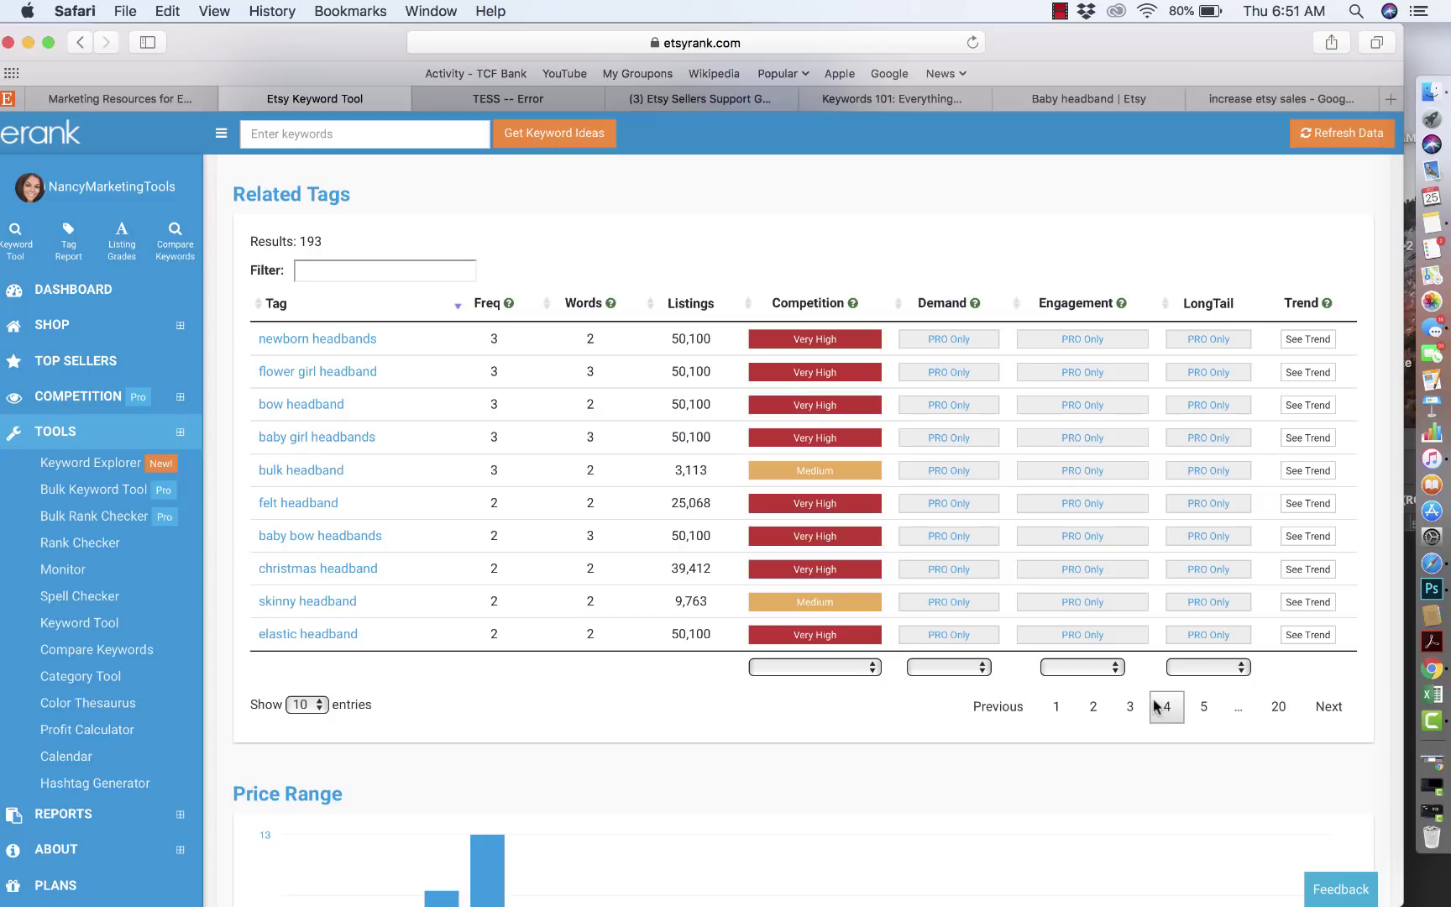
left_click(1204, 708)
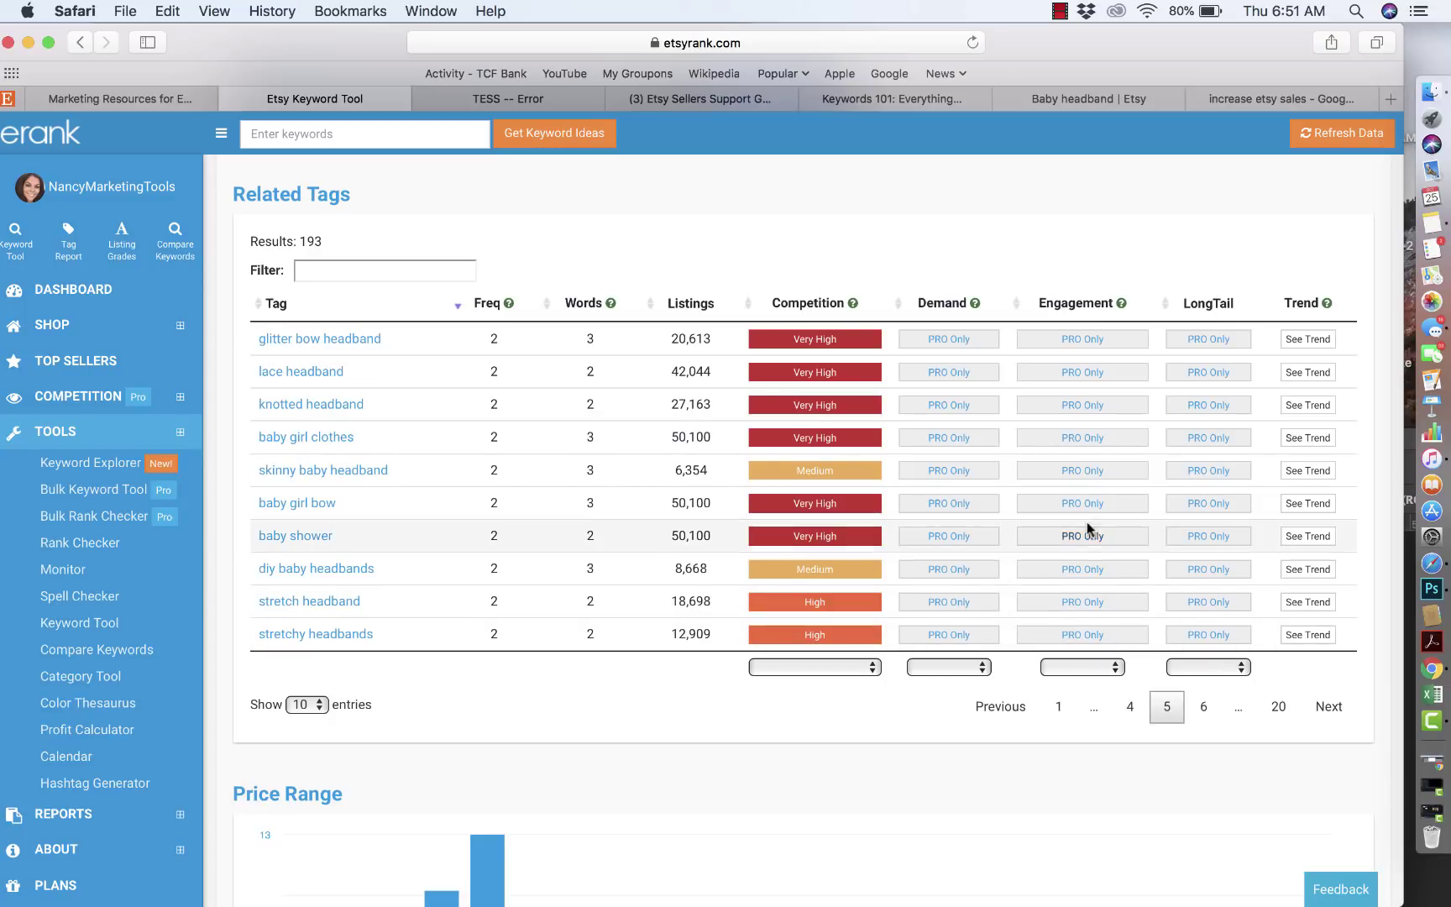
- Go back to the Keyword Tool search area and look through the older keyword history, overall ratings, statistics and keyword cloud
scroll(1077, 510, "up", 10)
scroll(1079, 514, "up", 5)
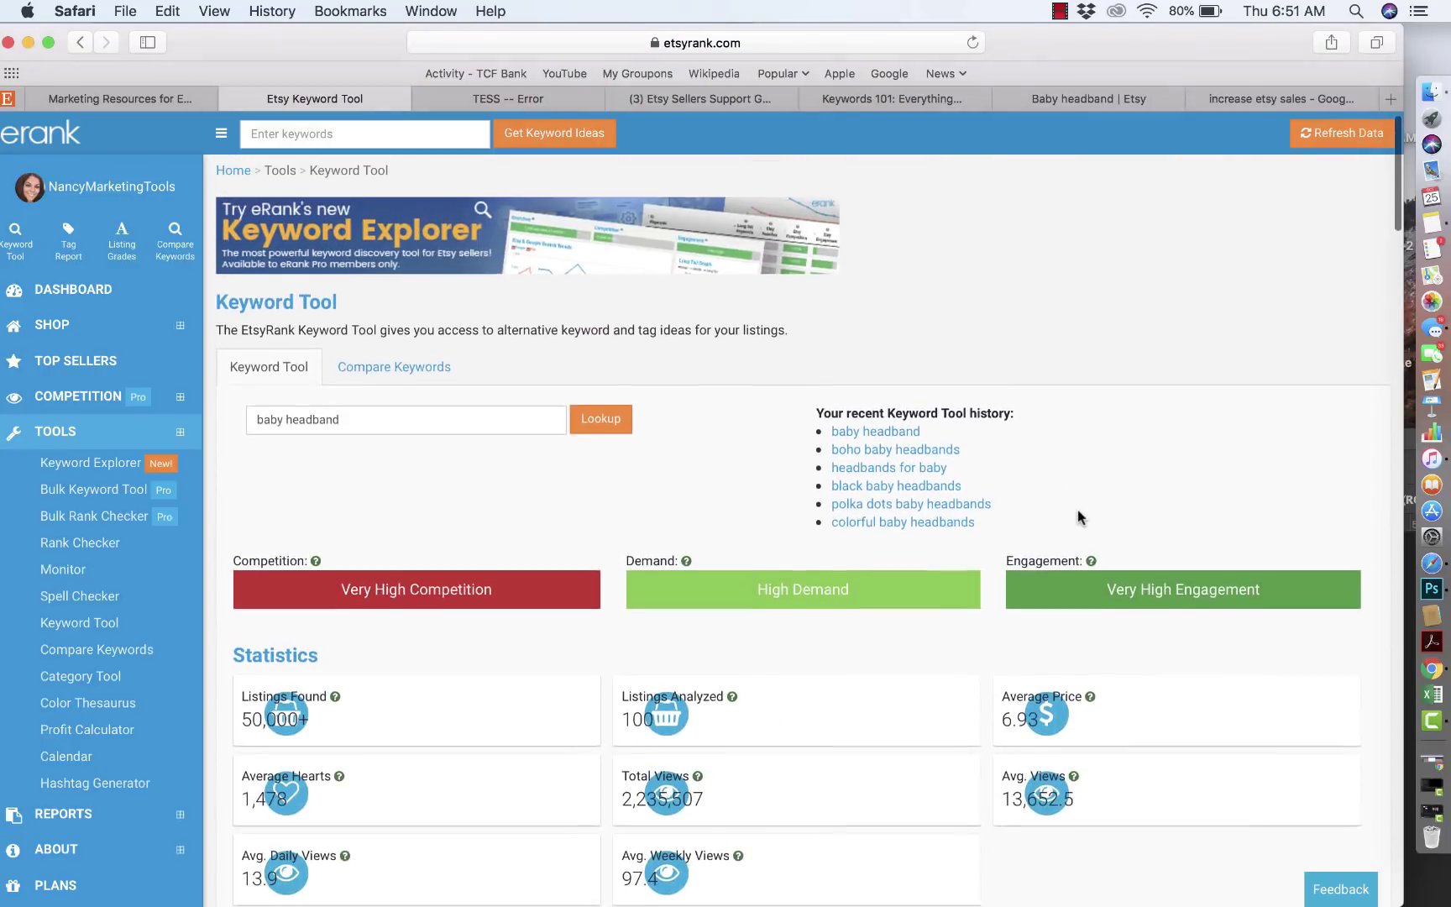
scroll(1078, 514, "down", 5)
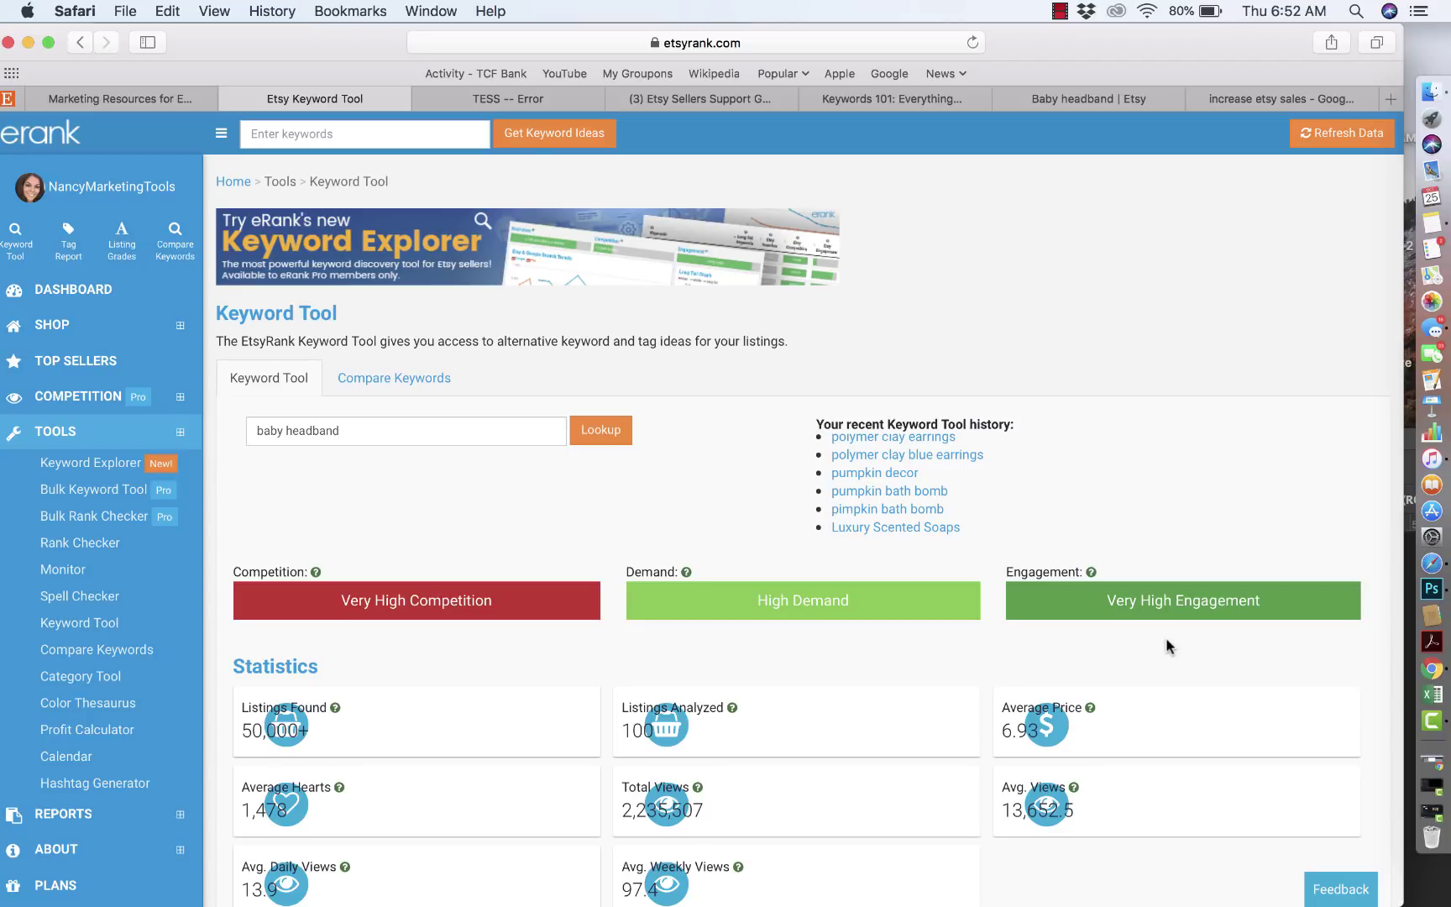
scroll(1180, 641, "down", 1)
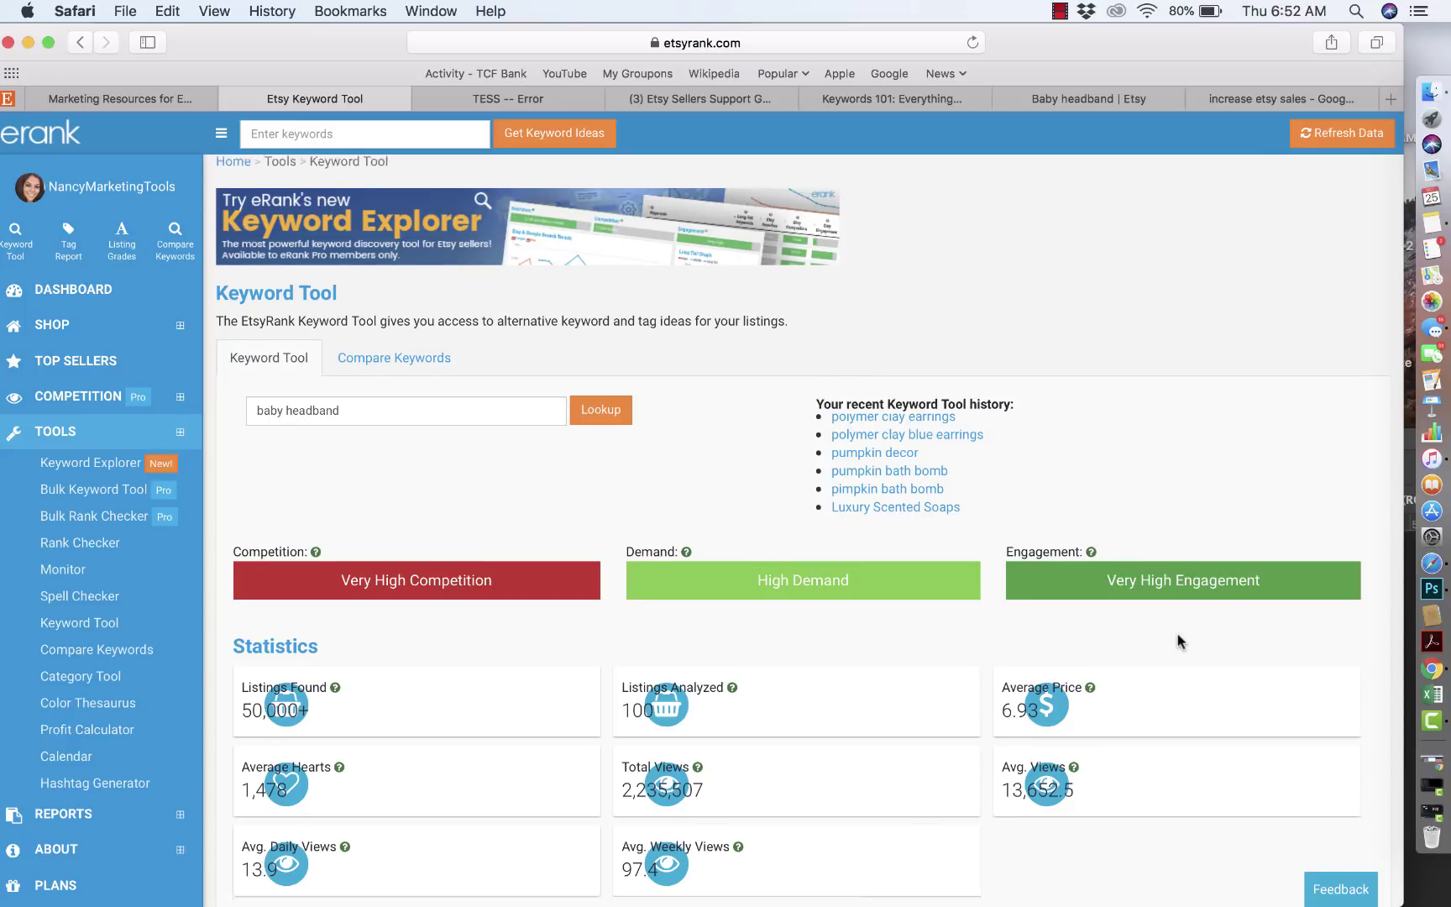
scroll(1180, 642, "down", 10)
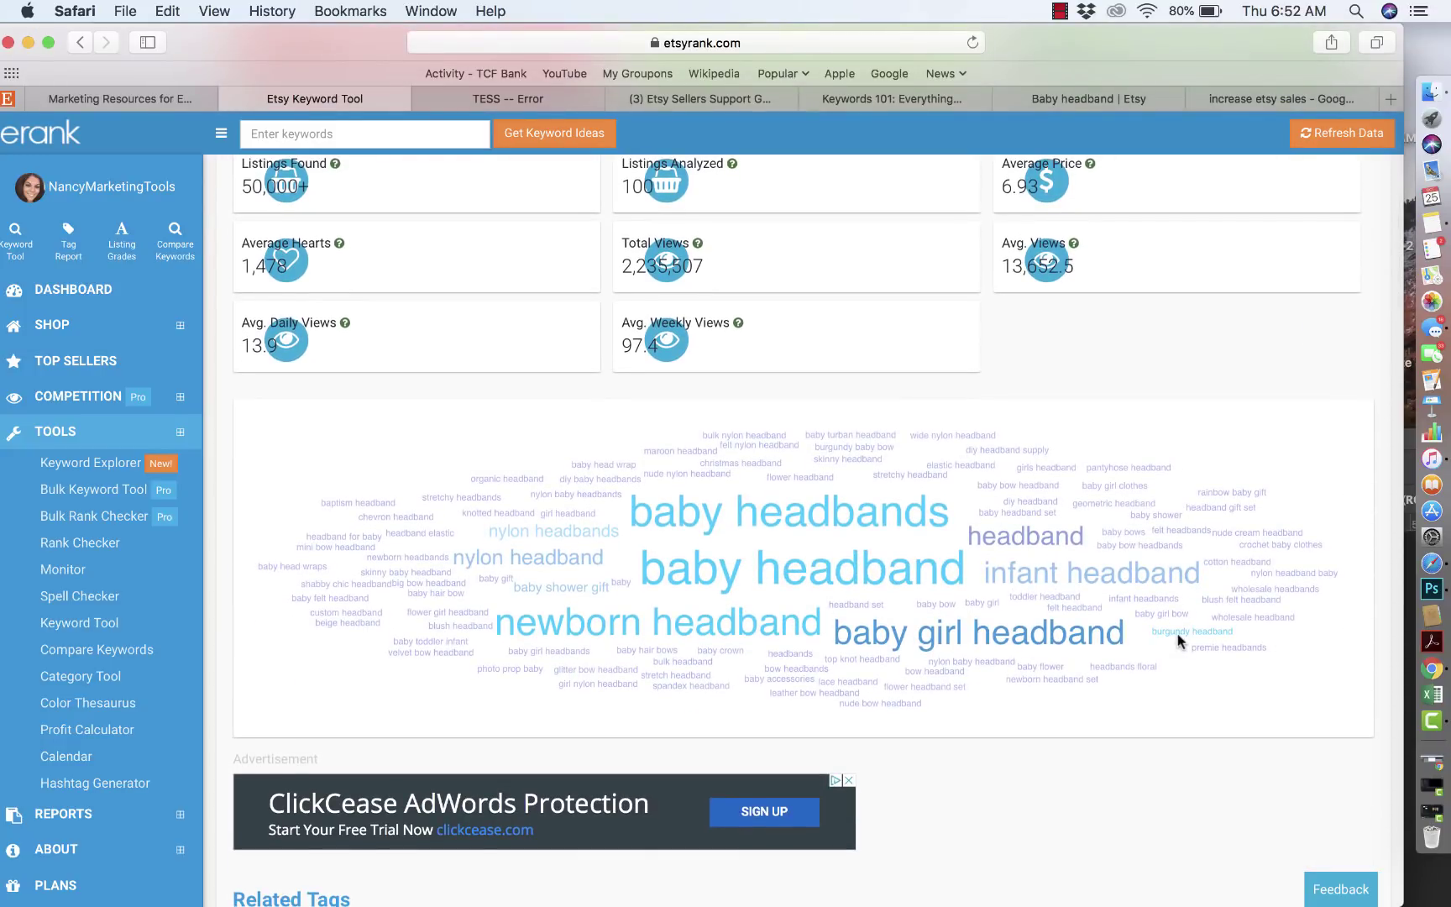
scroll(1180, 641, "up", 10)
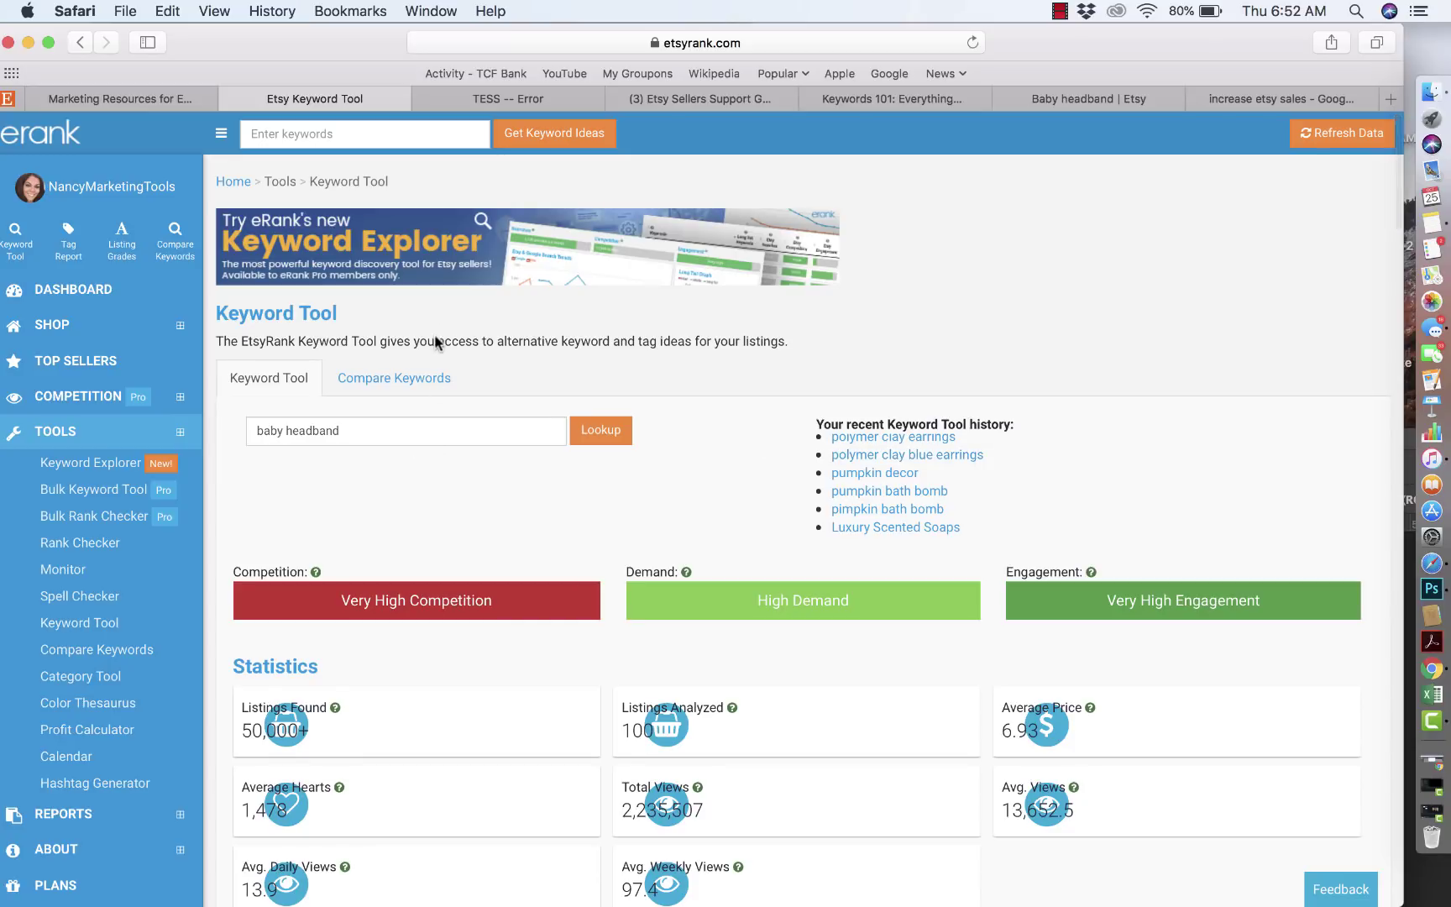
- Look over the price range chart and top listings, and return the related tags table to page 1
scroll(468, 510, "down", 10)
scroll(469, 510, "down", 8)
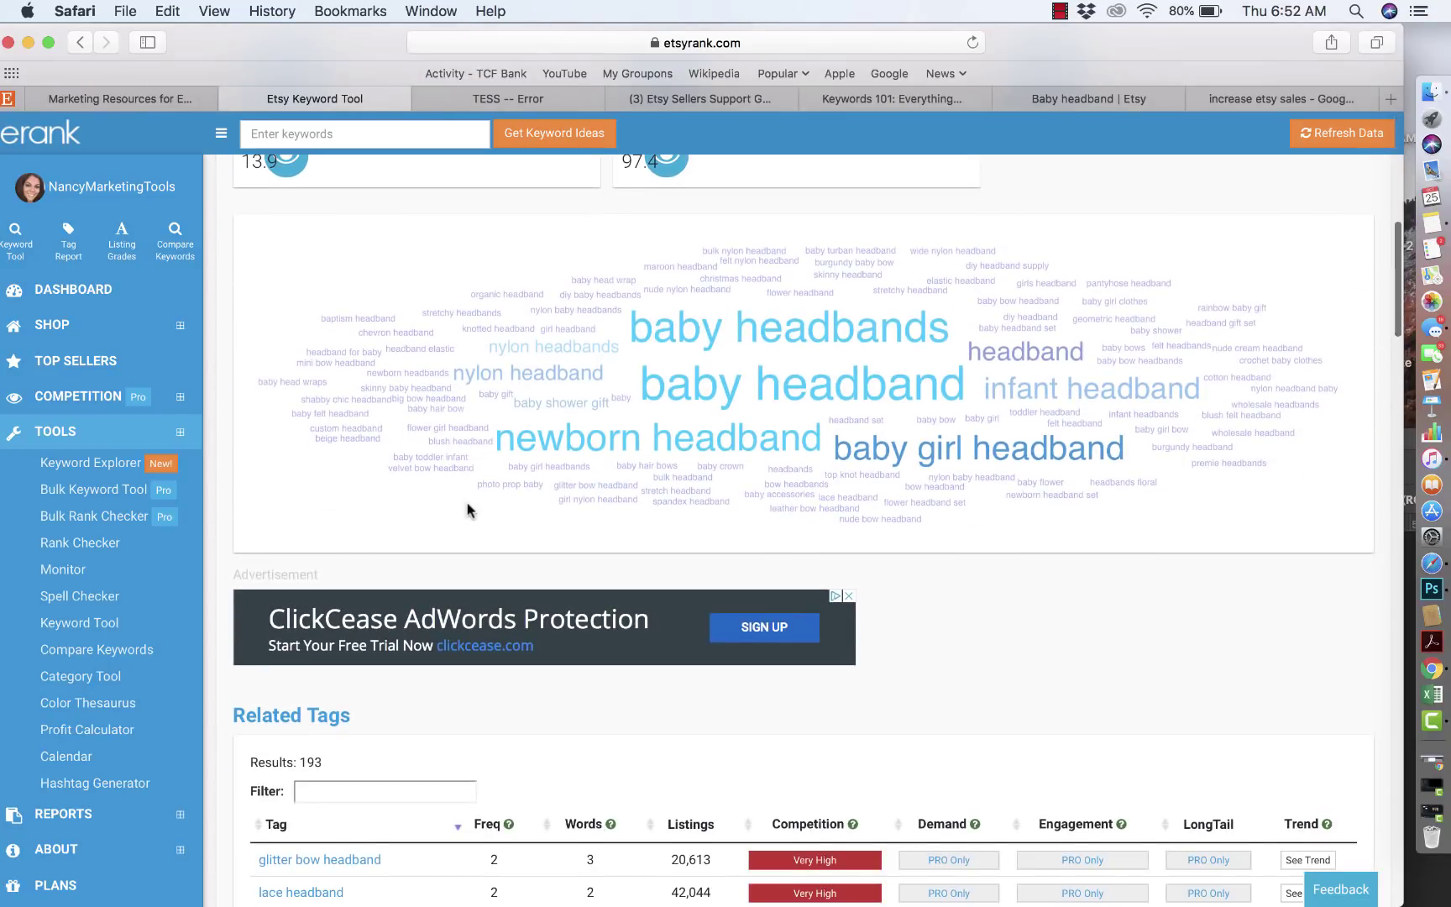
scroll(582, 652, "down", 14)
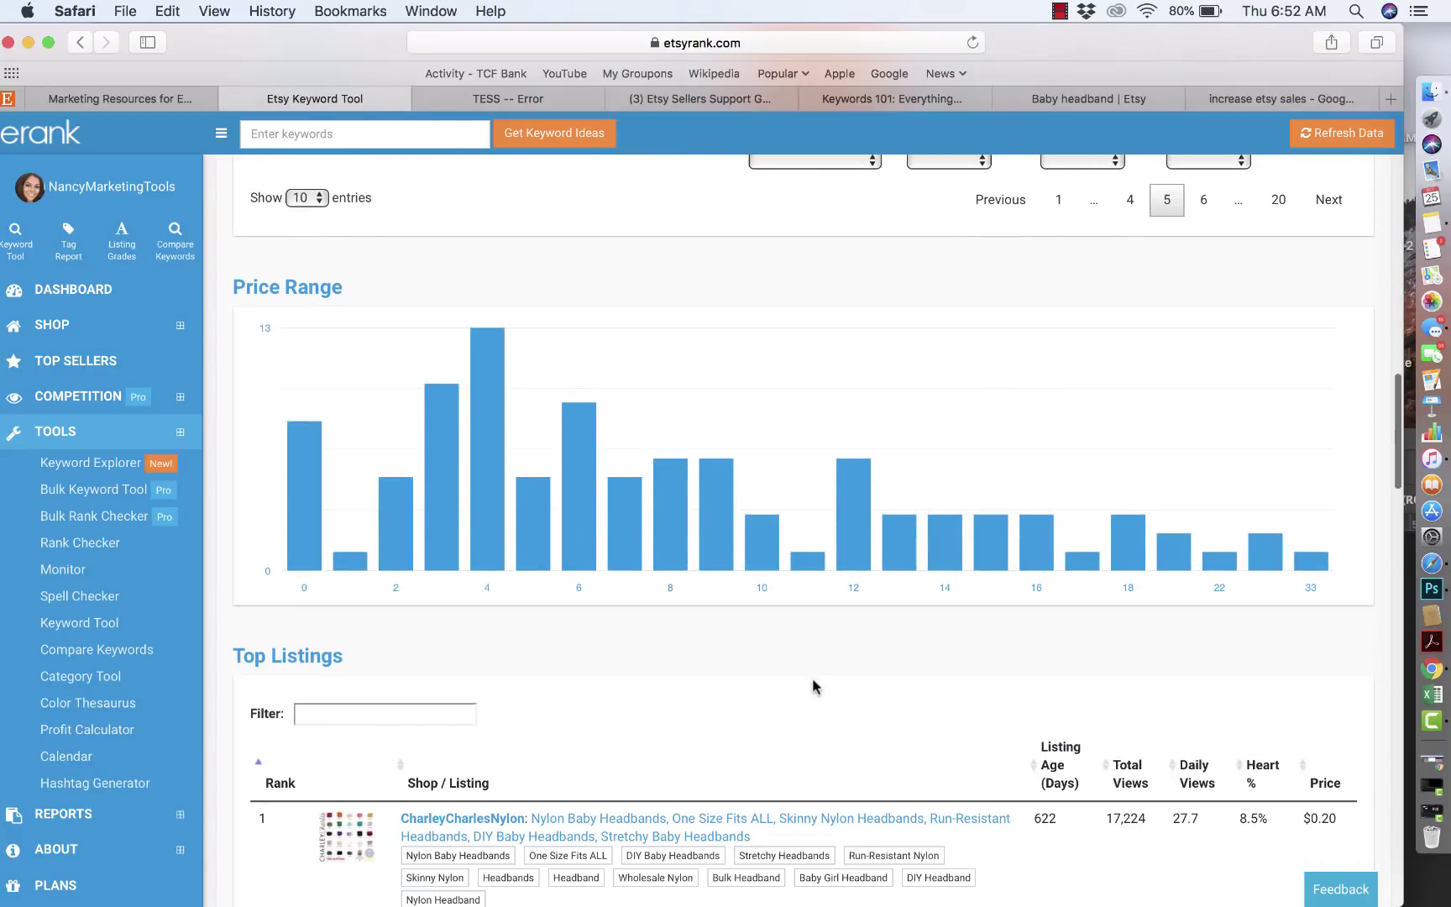
left_click(1055, 201)
scroll(1039, 301, "up", 8)
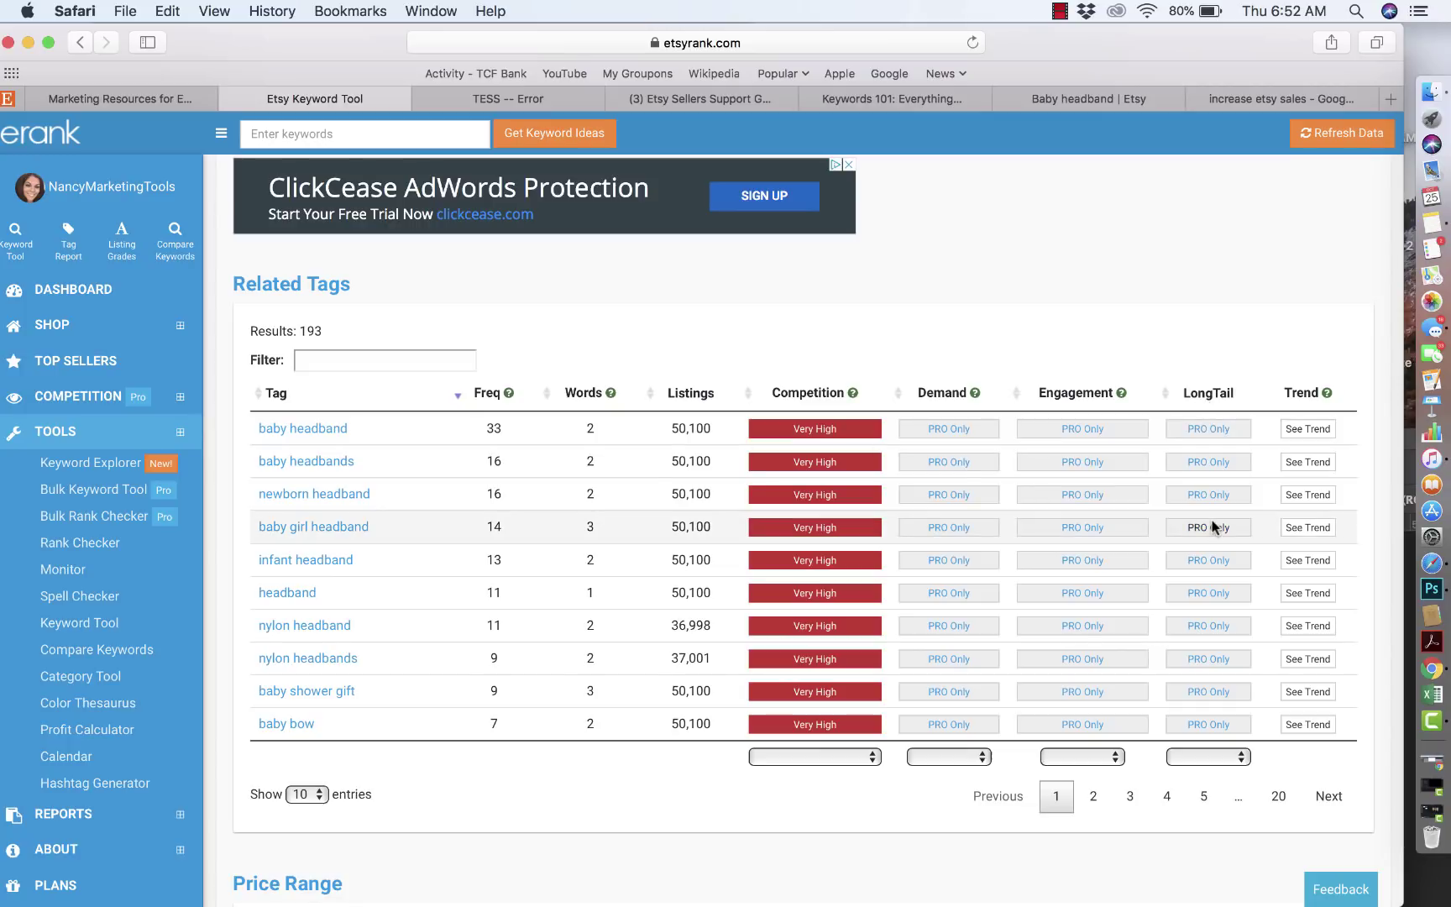
- Open the eRank Pro plan page from a Pro-only engagement entry, examine the offer and return to the related tags
left_click(1108, 530)
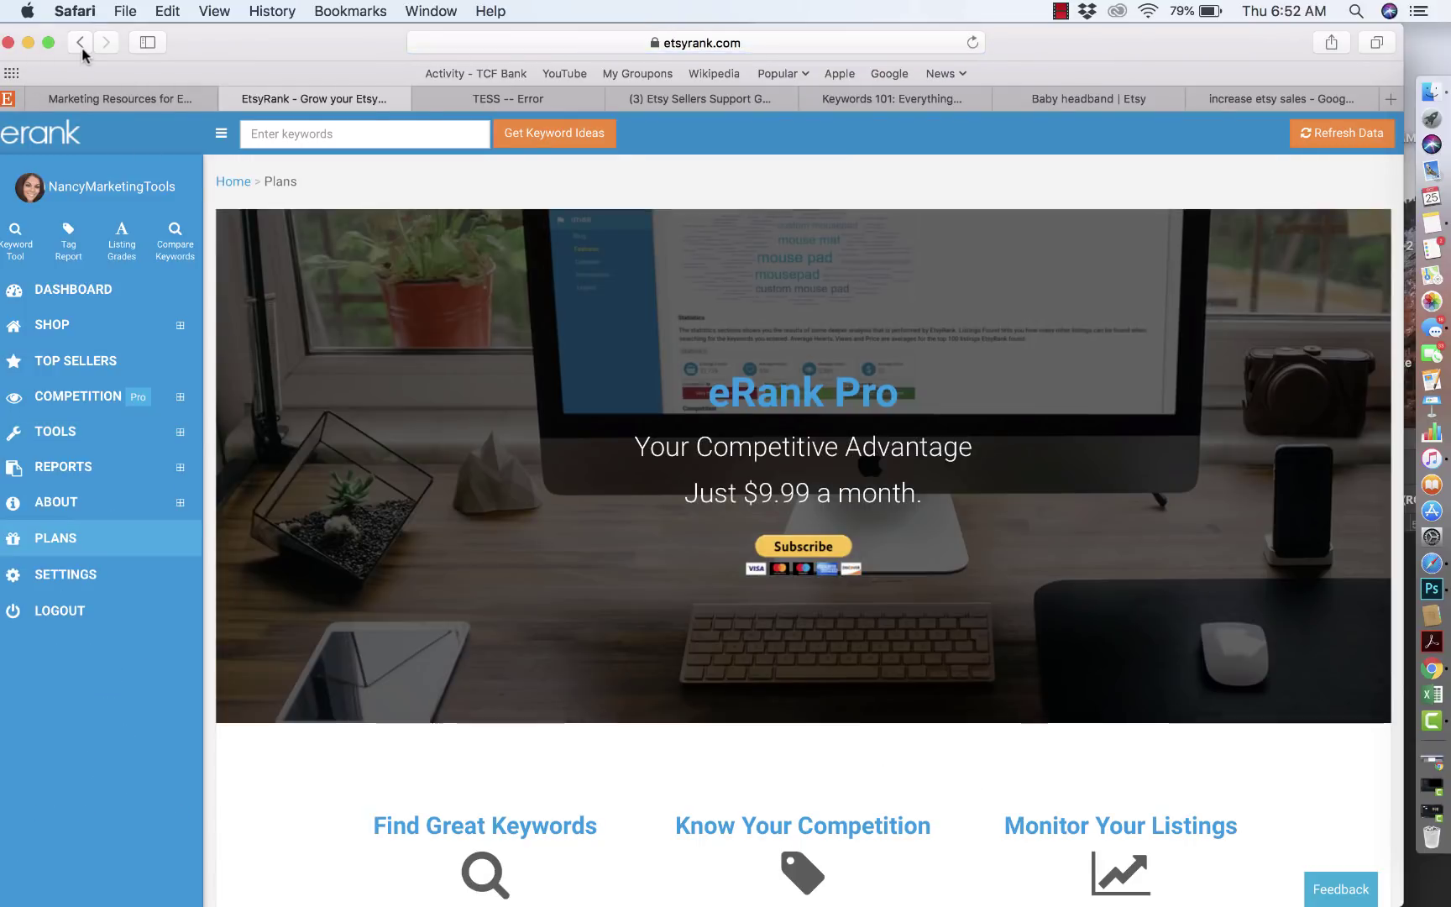
left_click(81, 42)
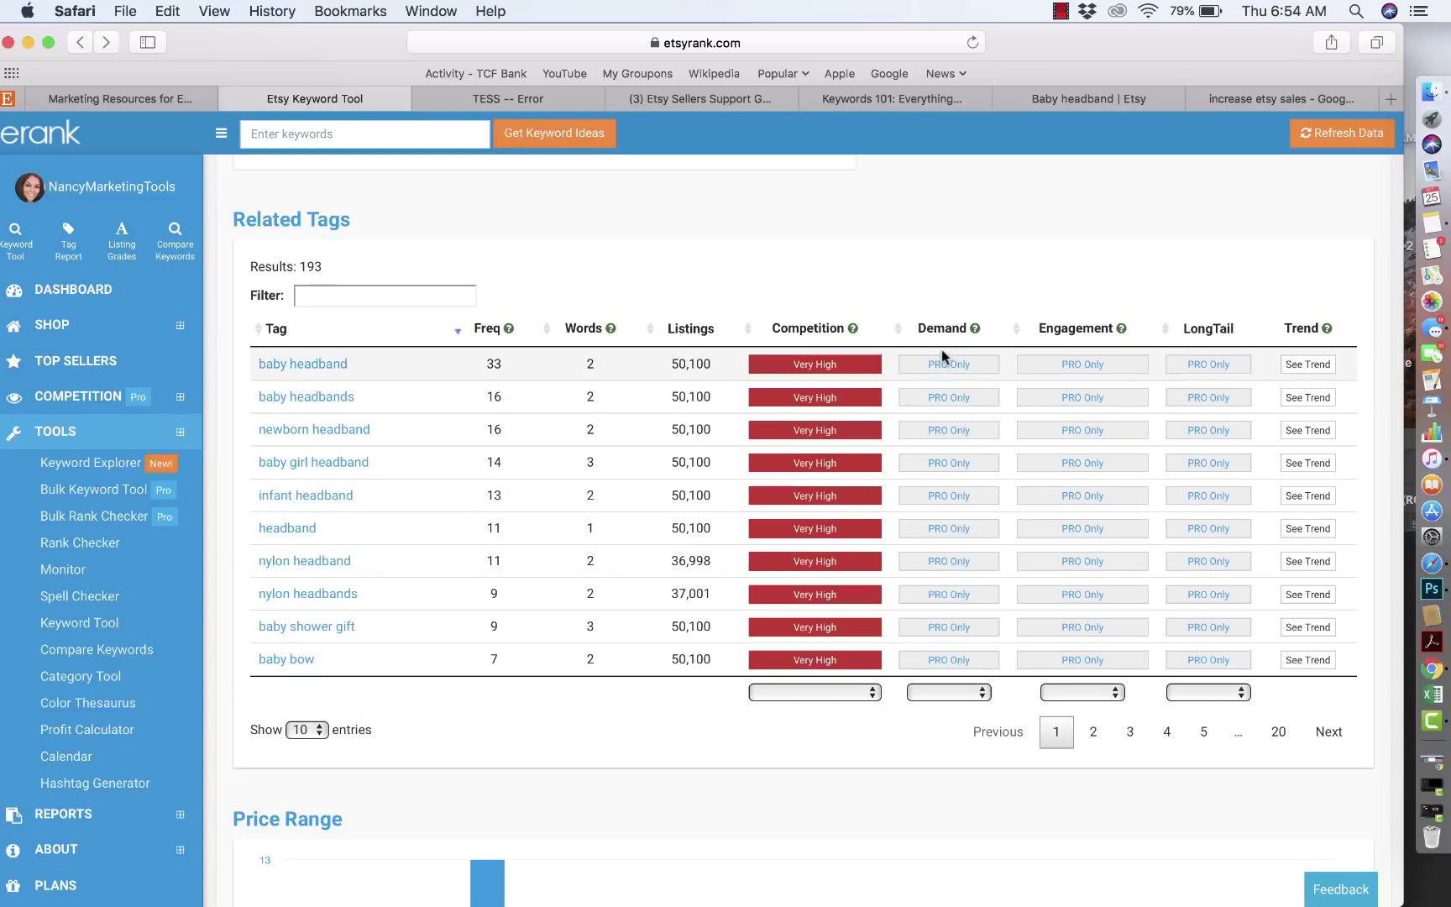
left_click(1061, 11)
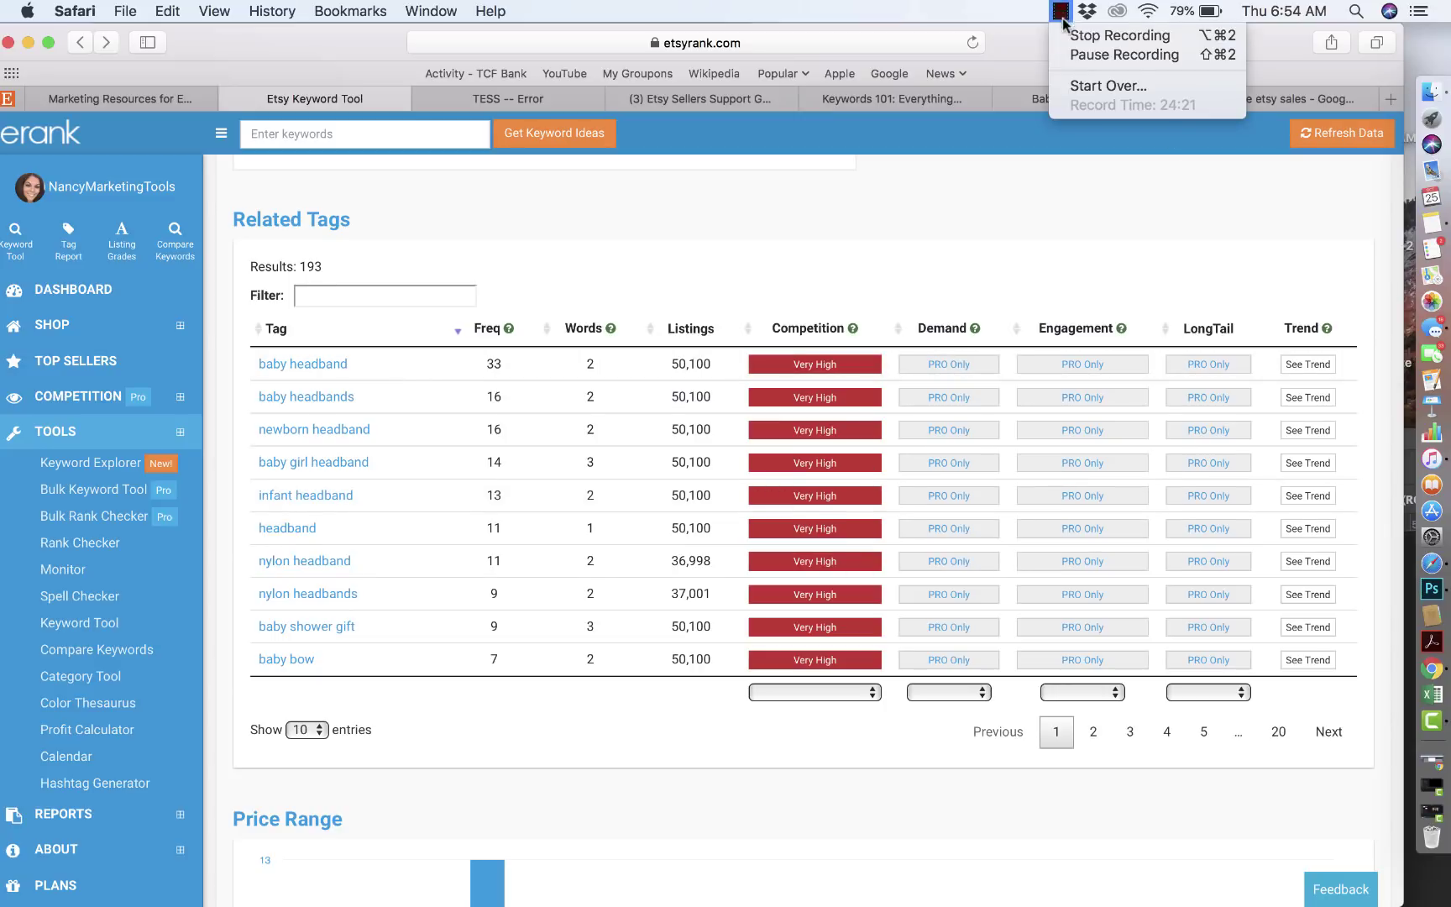